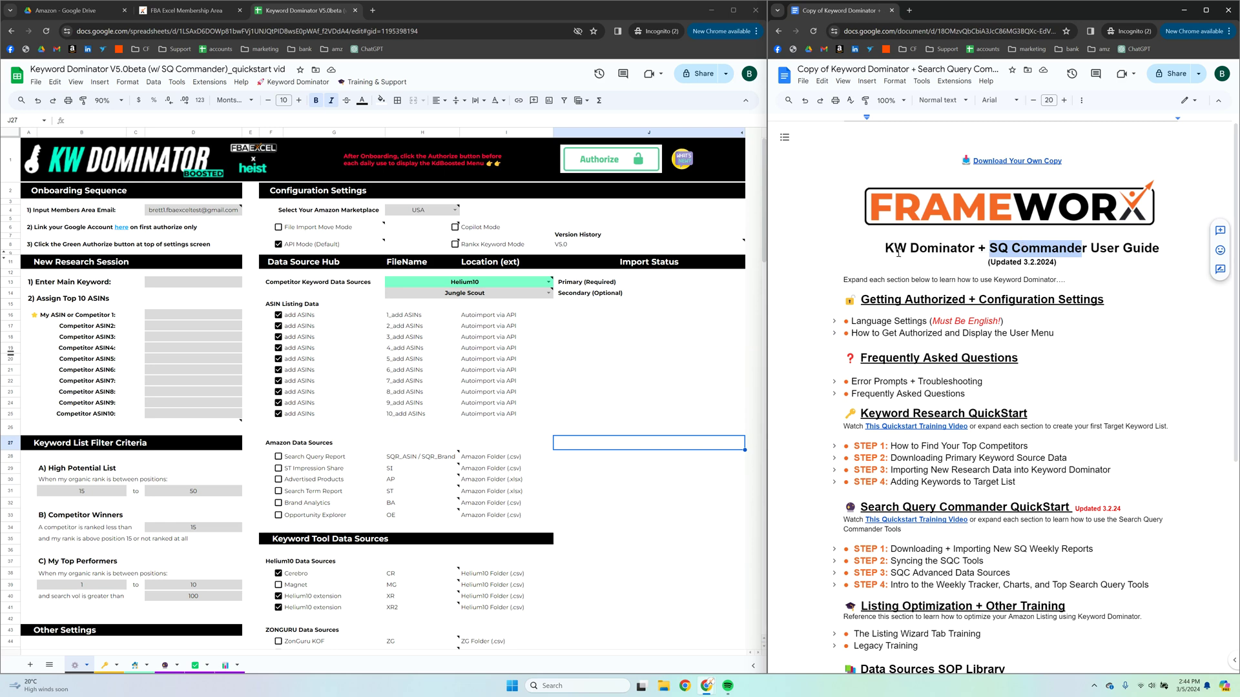
- Highlight 'KW Dominator' and 'SQ Commander' in the guide title, then the Search Query Commander QuickStart heading
drag(882, 249, 974, 251)
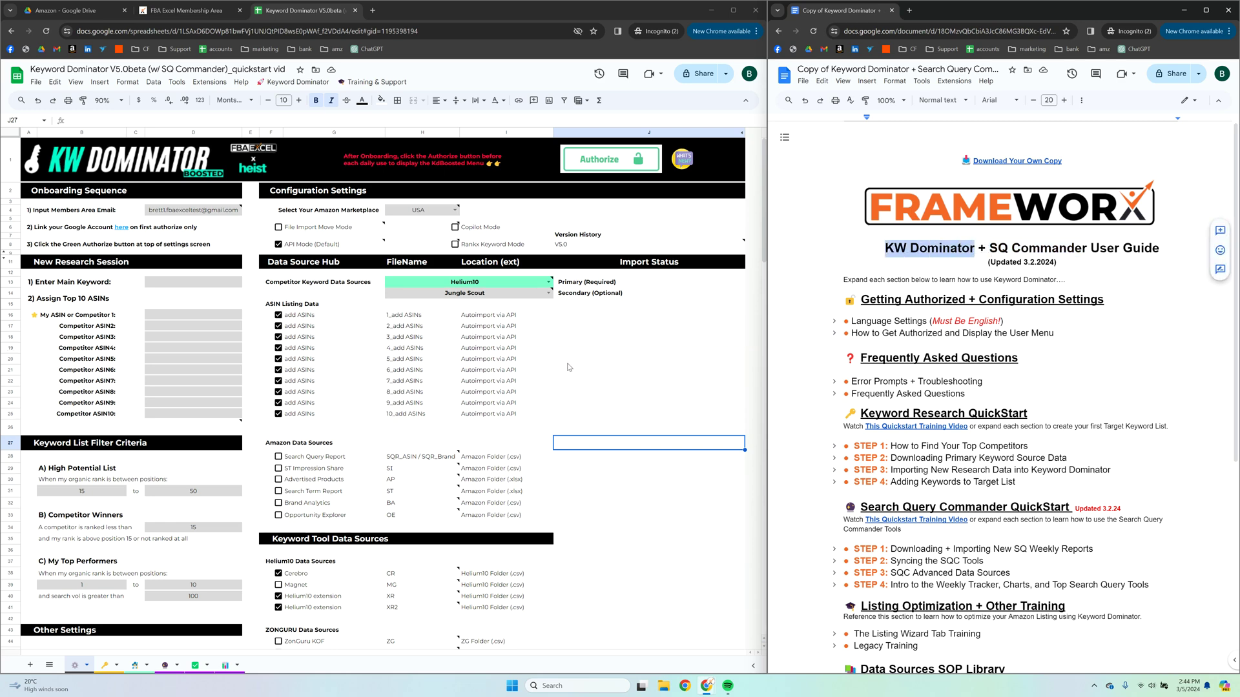
drag(989, 248, 1074, 249)
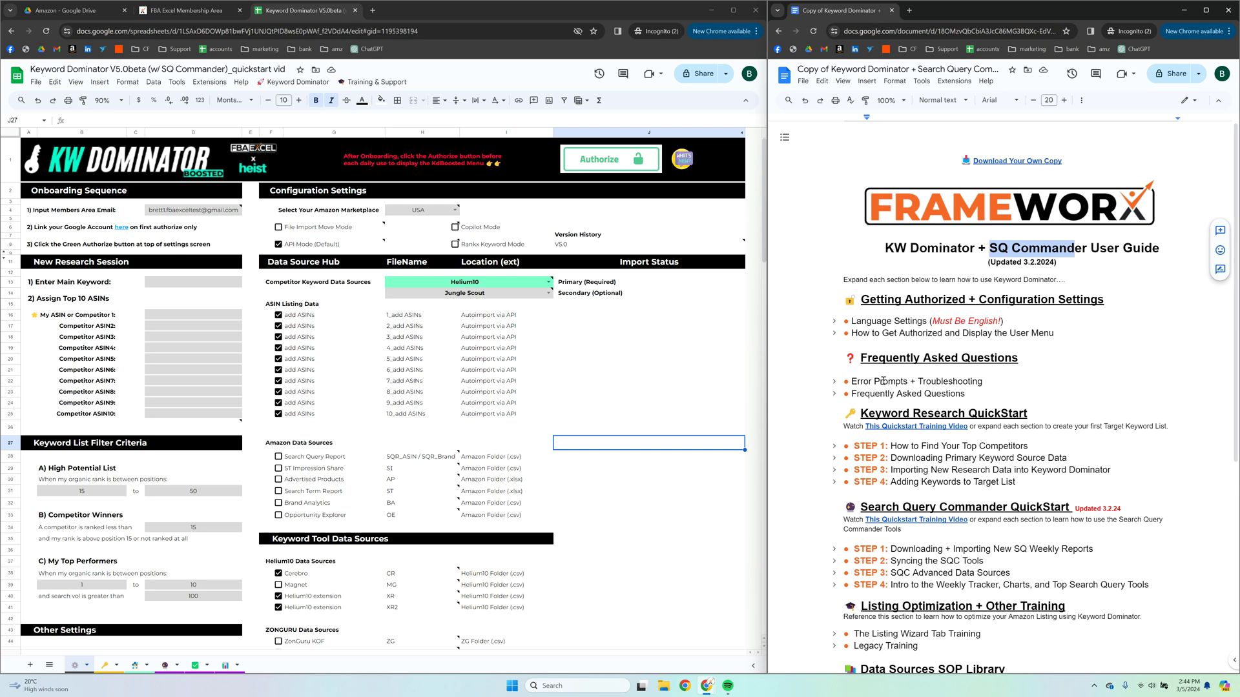
scroll(882, 381, down, 2)
scroll(898, 346, up, 1)
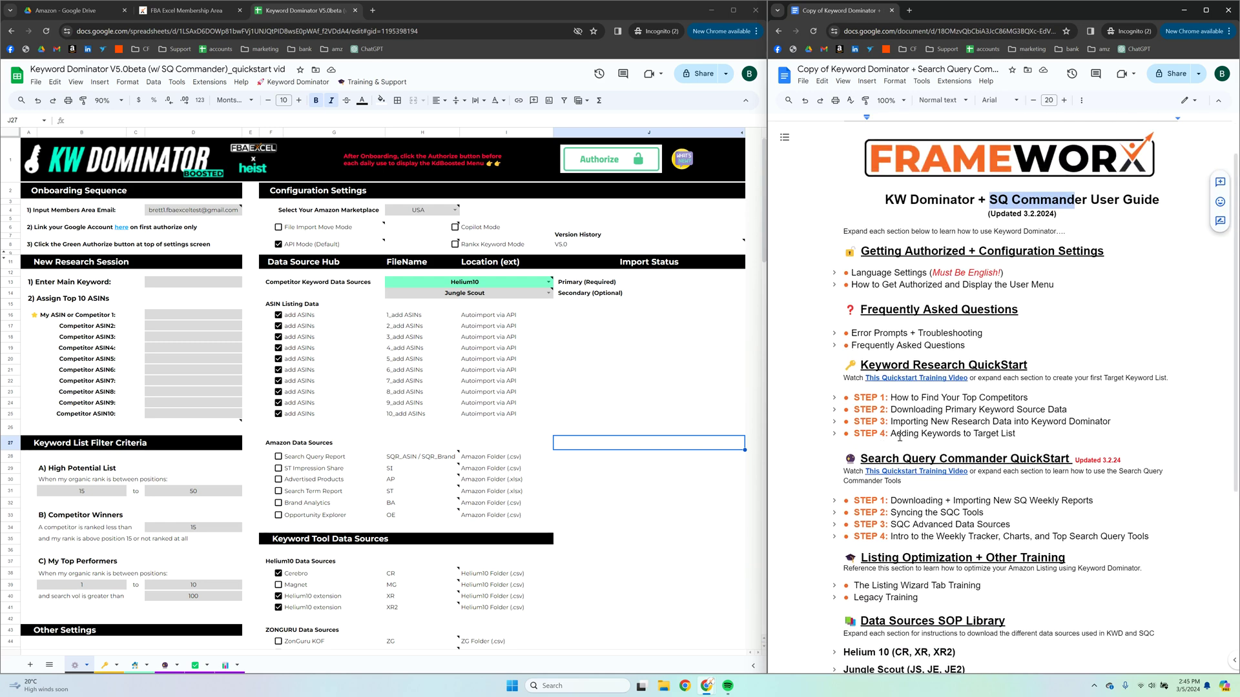
drag(862, 458, 1023, 454)
scroll(930, 450, down, 3)
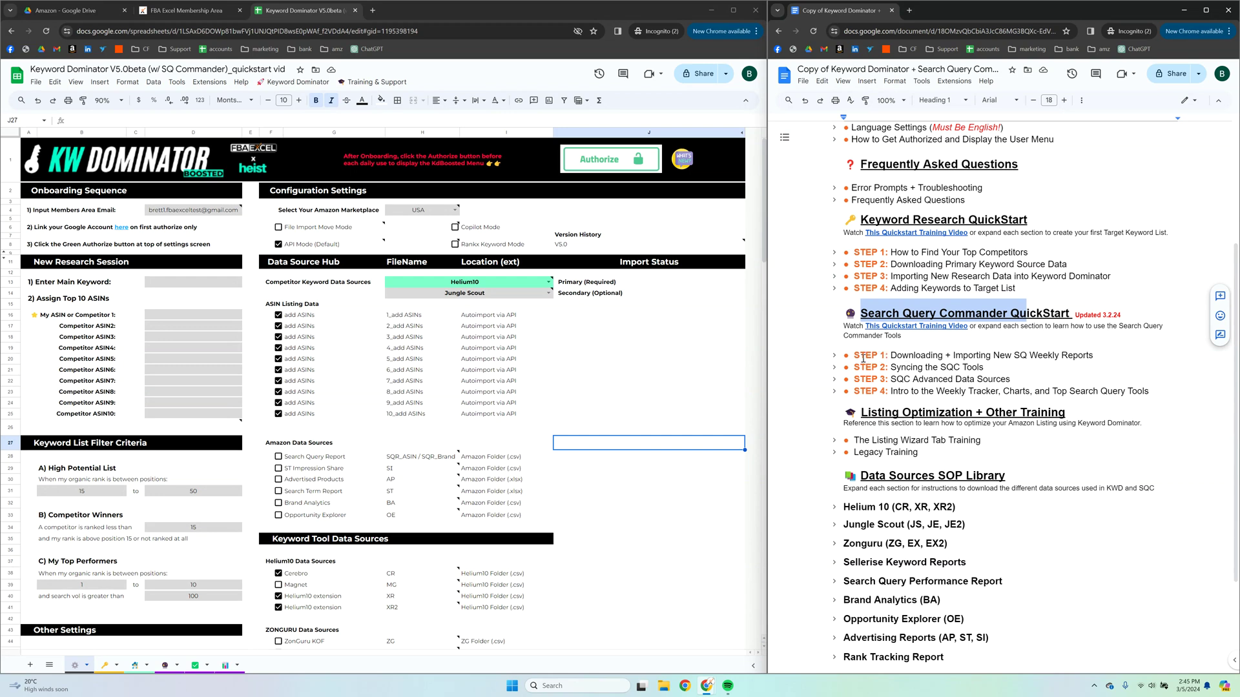
click(834, 356)
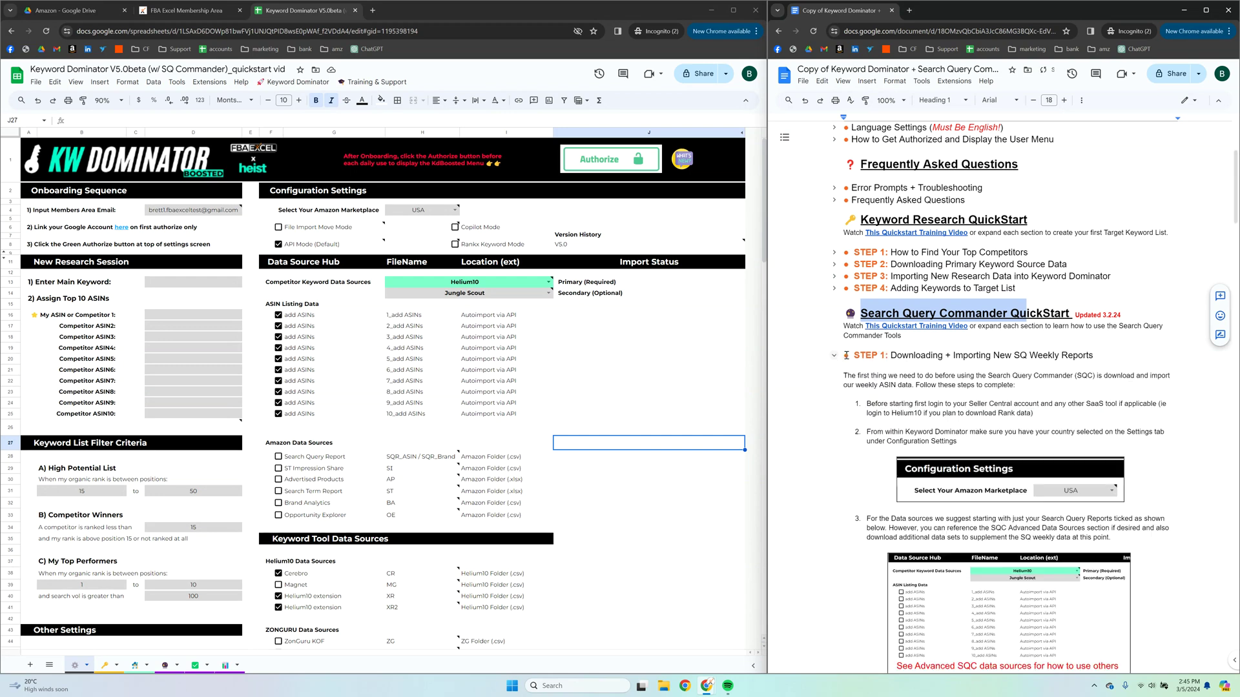
scroll(900, 358, down, 3)
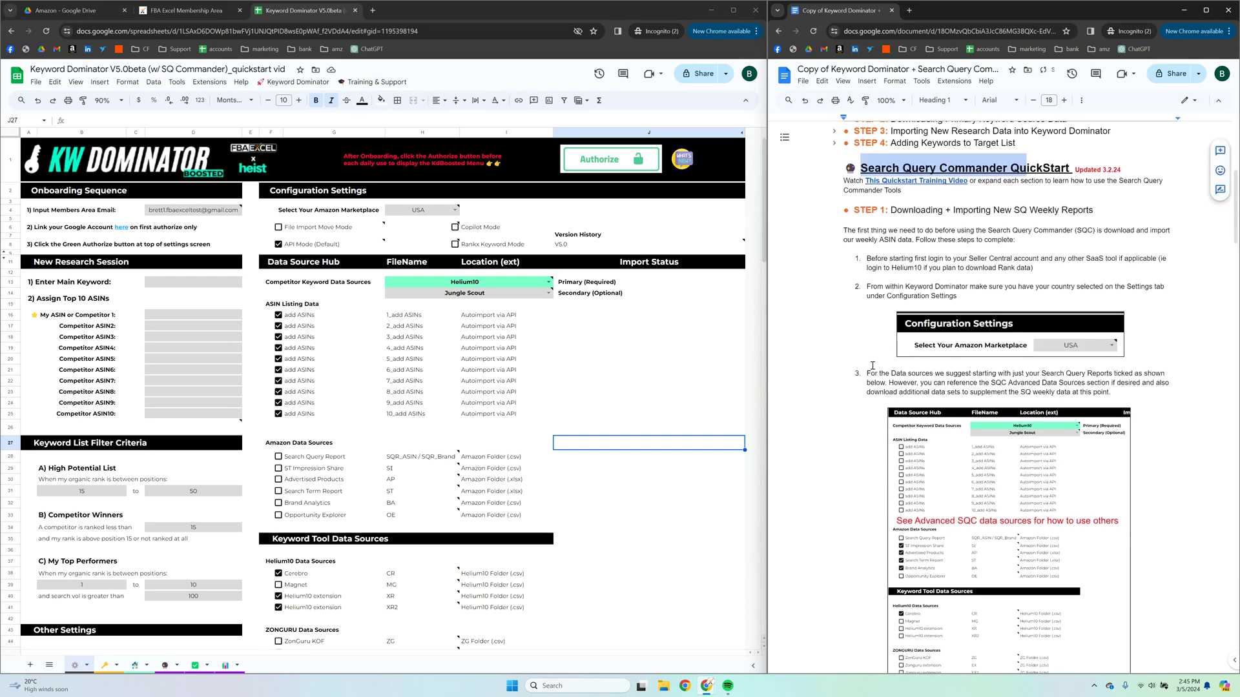
scroll(872, 372, down, 2)
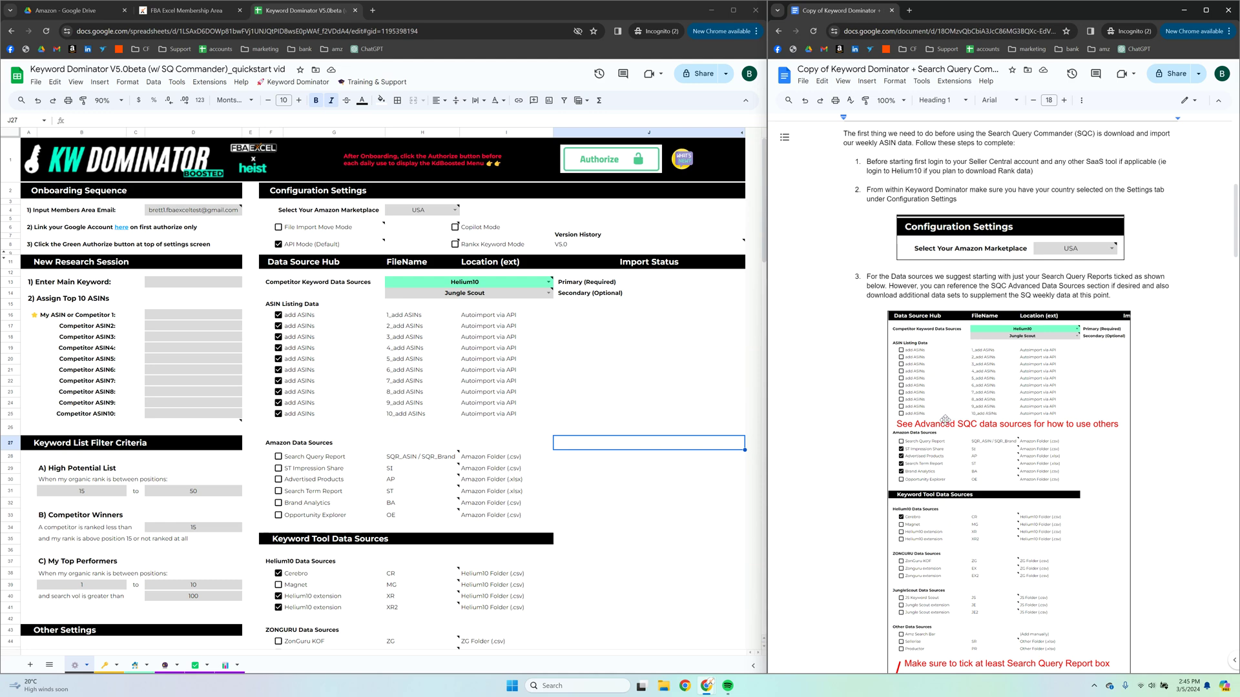
scroll(925, 447, down, 2)
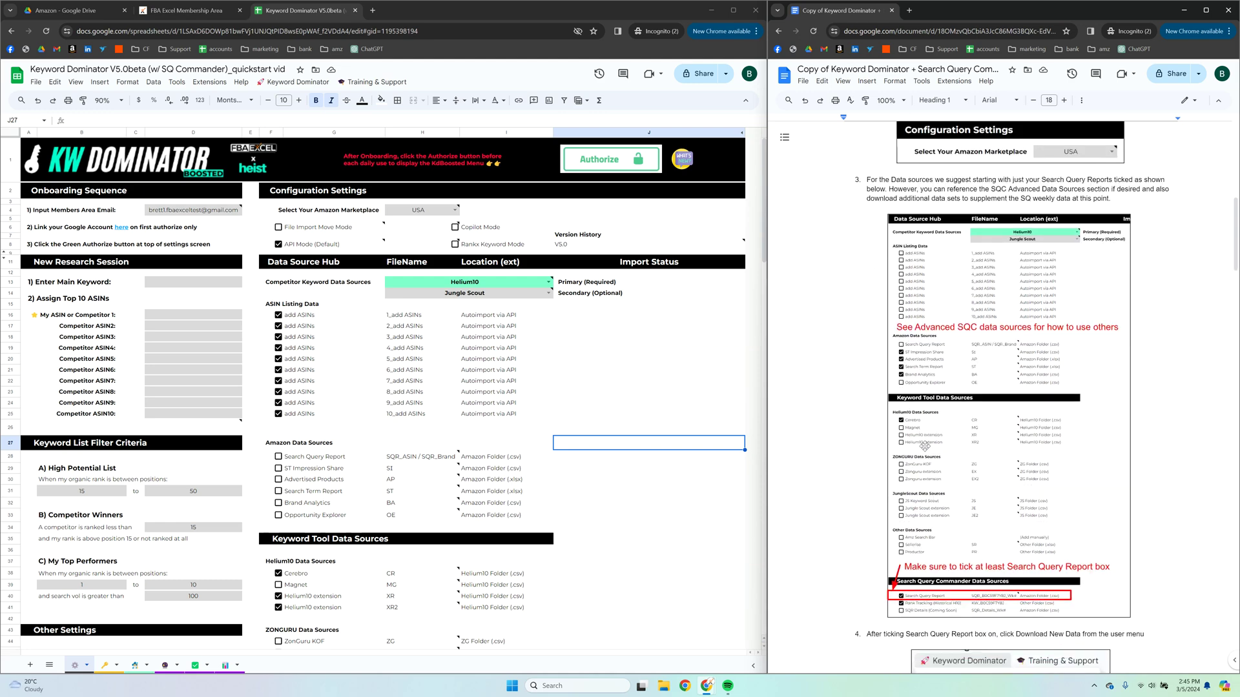
scroll(925, 447, down, 5)
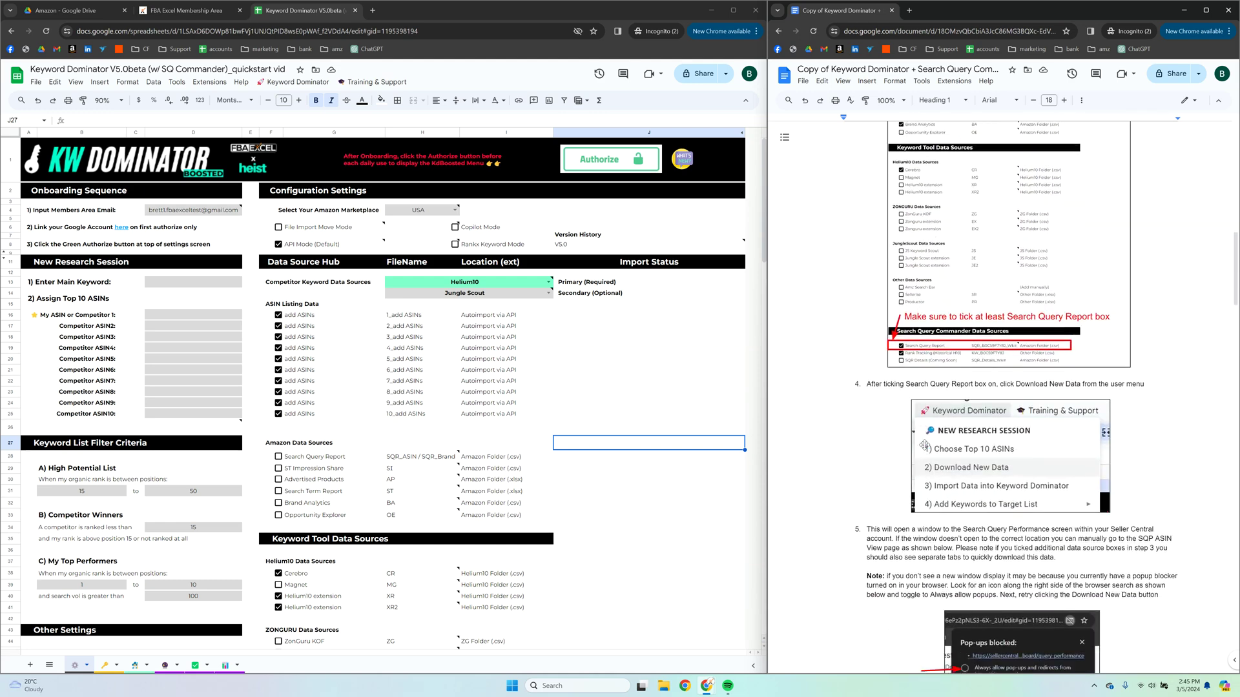
scroll(925, 445, down, 3)
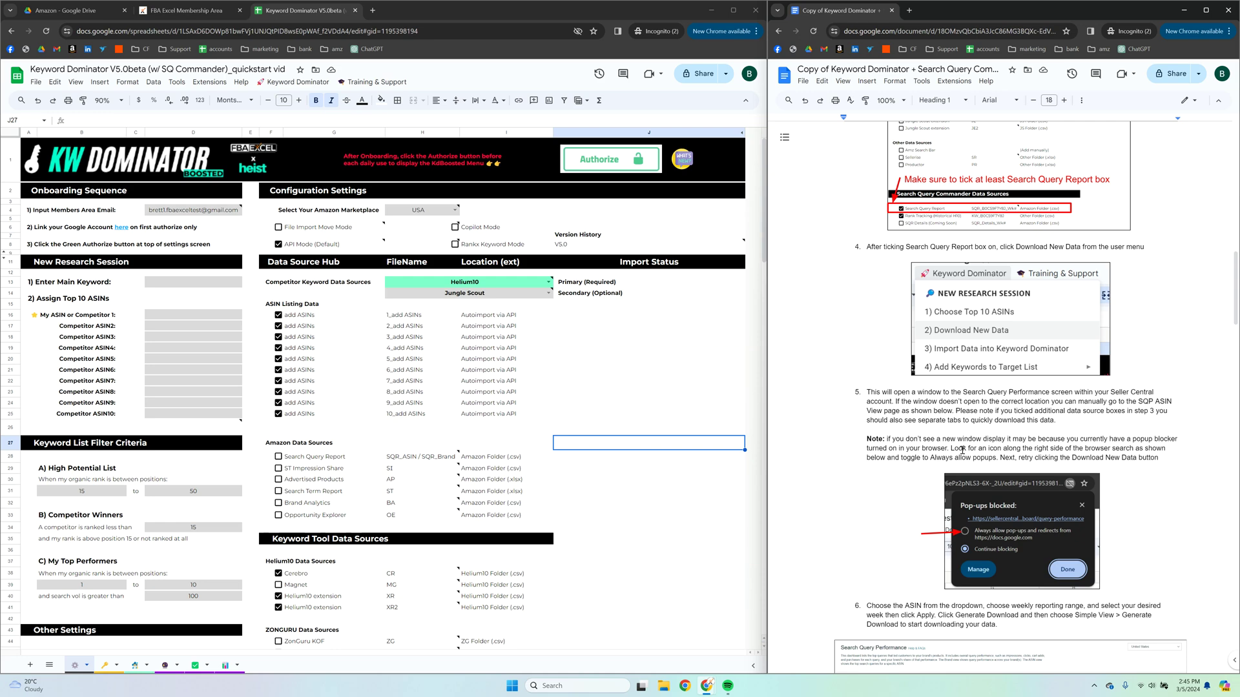
scroll(933, 483, down, 3)
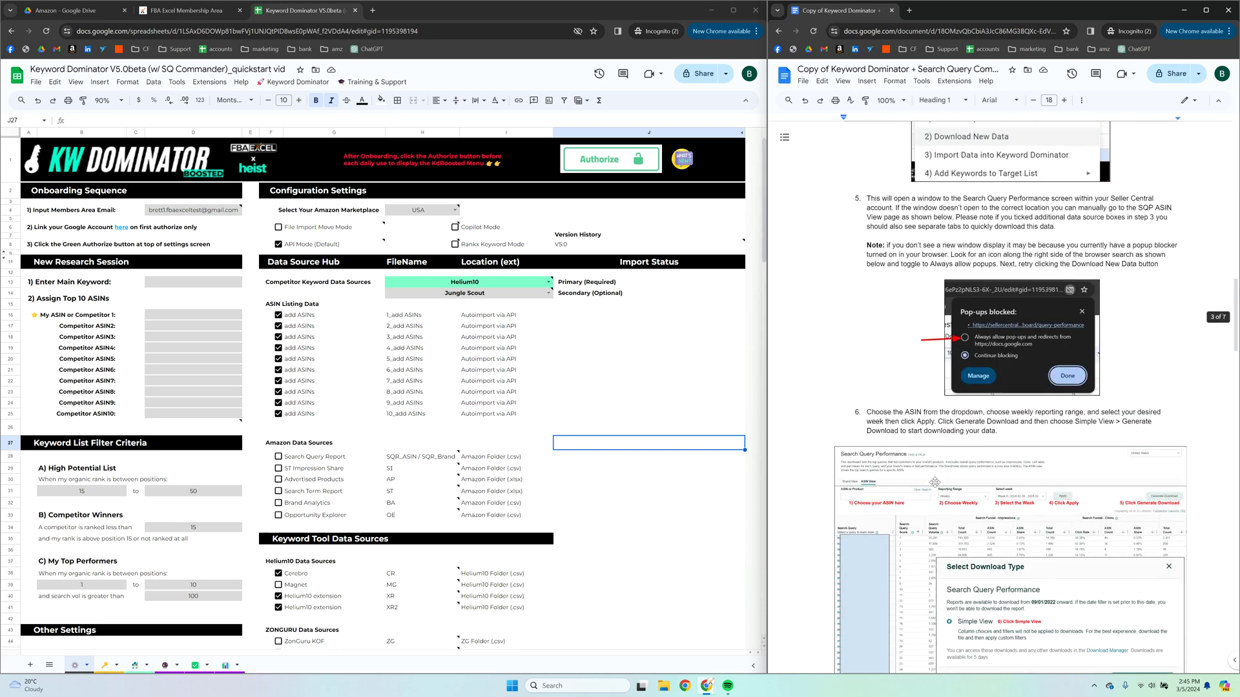
scroll(930, 473, down, 3)
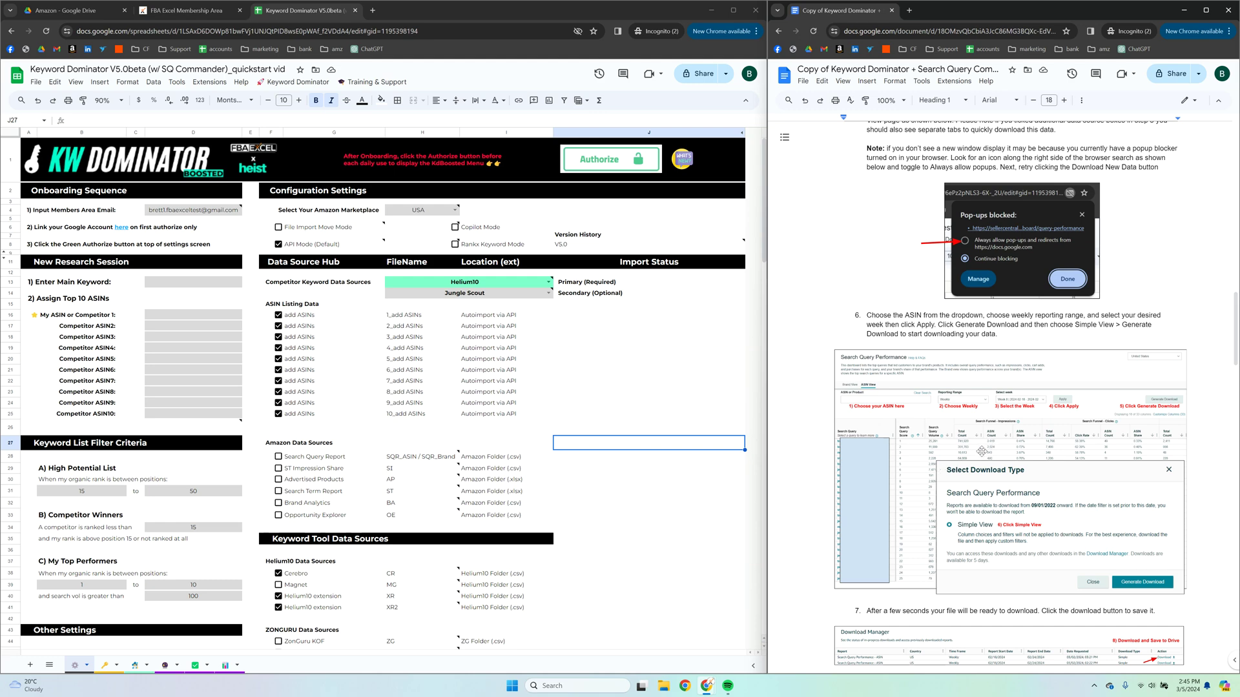
scroll(903, 444, down, 3)
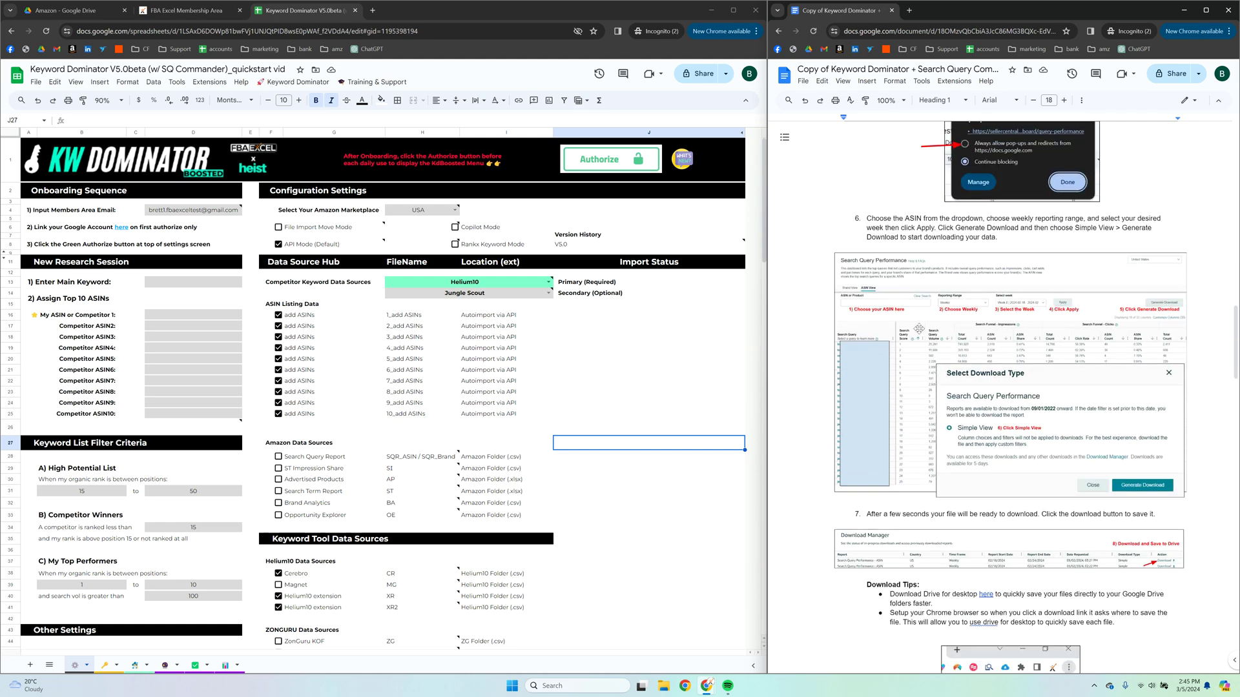
scroll(953, 424, down, 15)
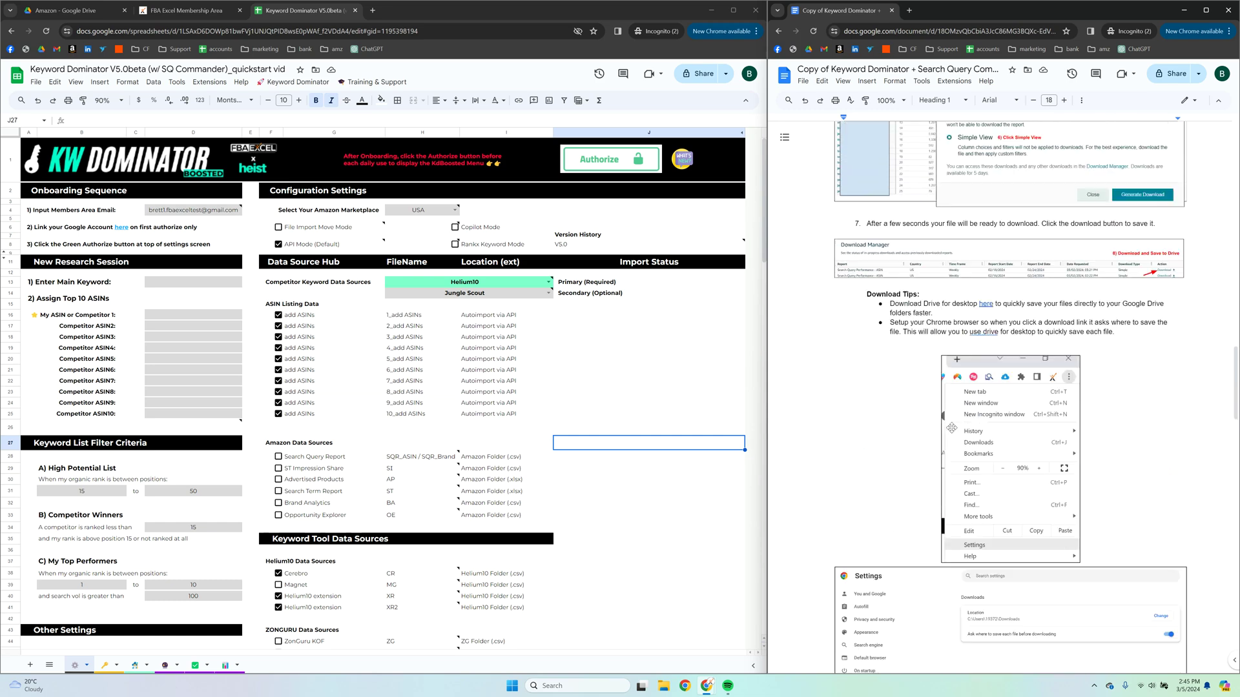
scroll(952, 426, down, 15)
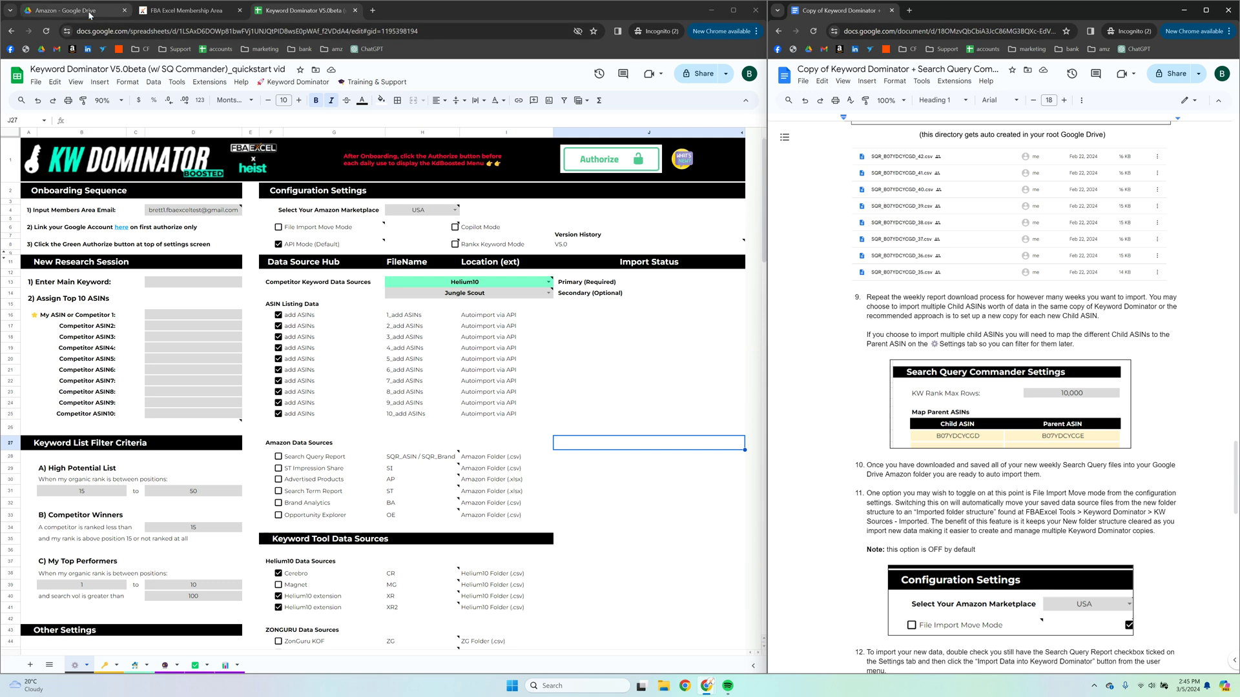
click(568, 360)
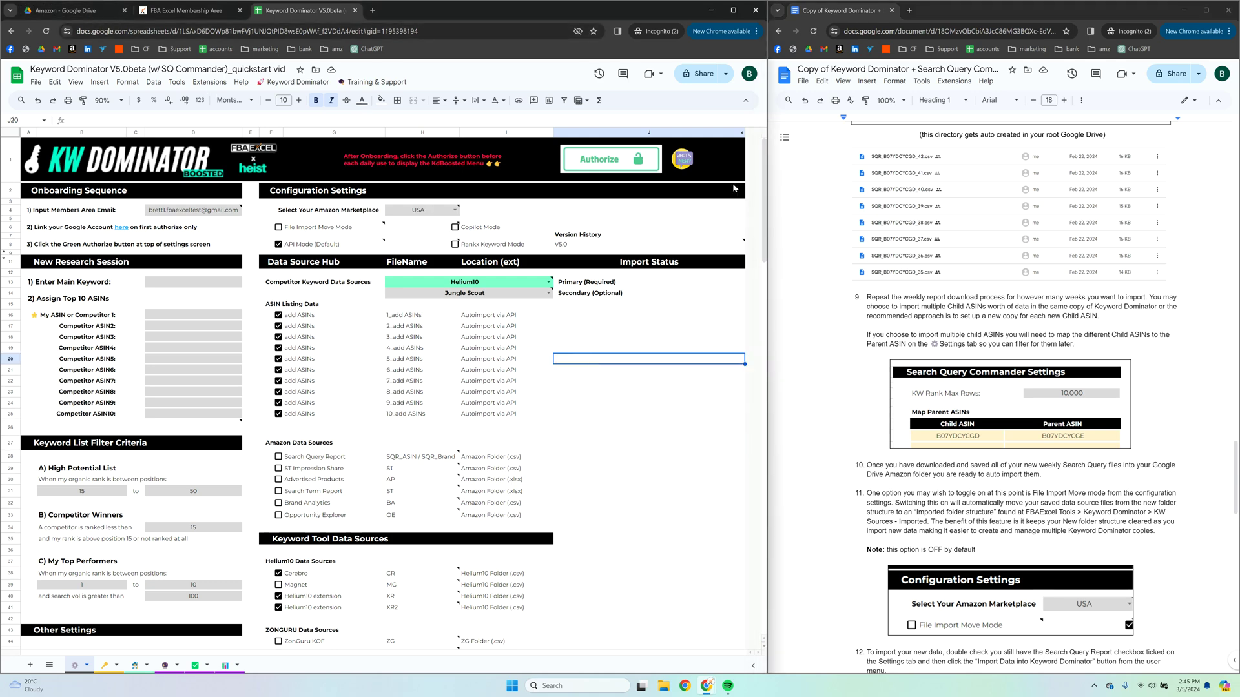
- Maximize the spreadsheet window and set the zoom to 100%
click(732, 10)
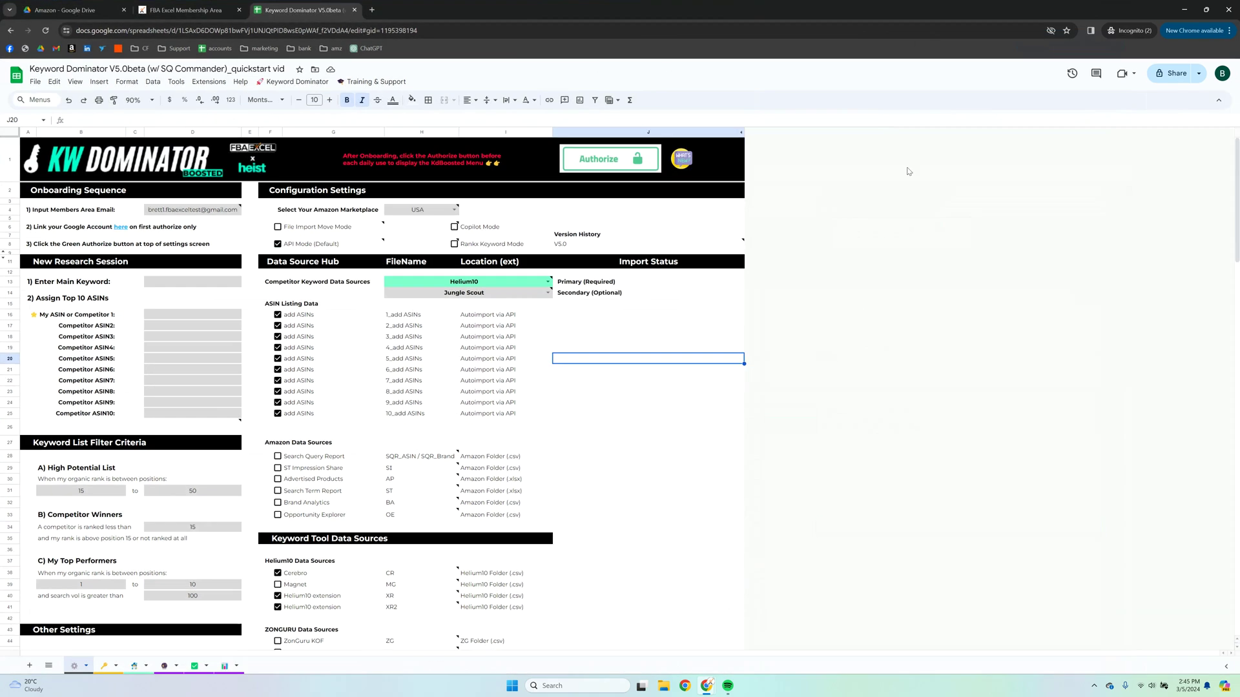
click(139, 100)
click(137, 165)
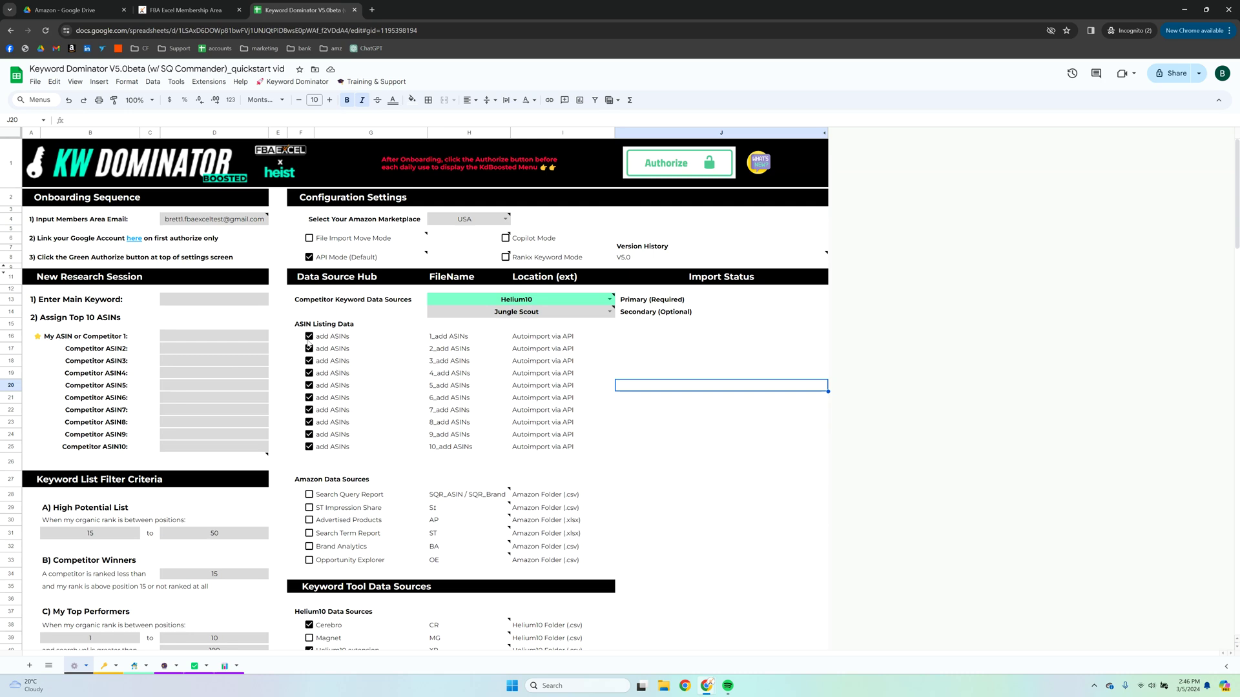
- Untick all ten add ASINs checkboxes in F16:F25 at once
scroll(308, 345, down, 2)
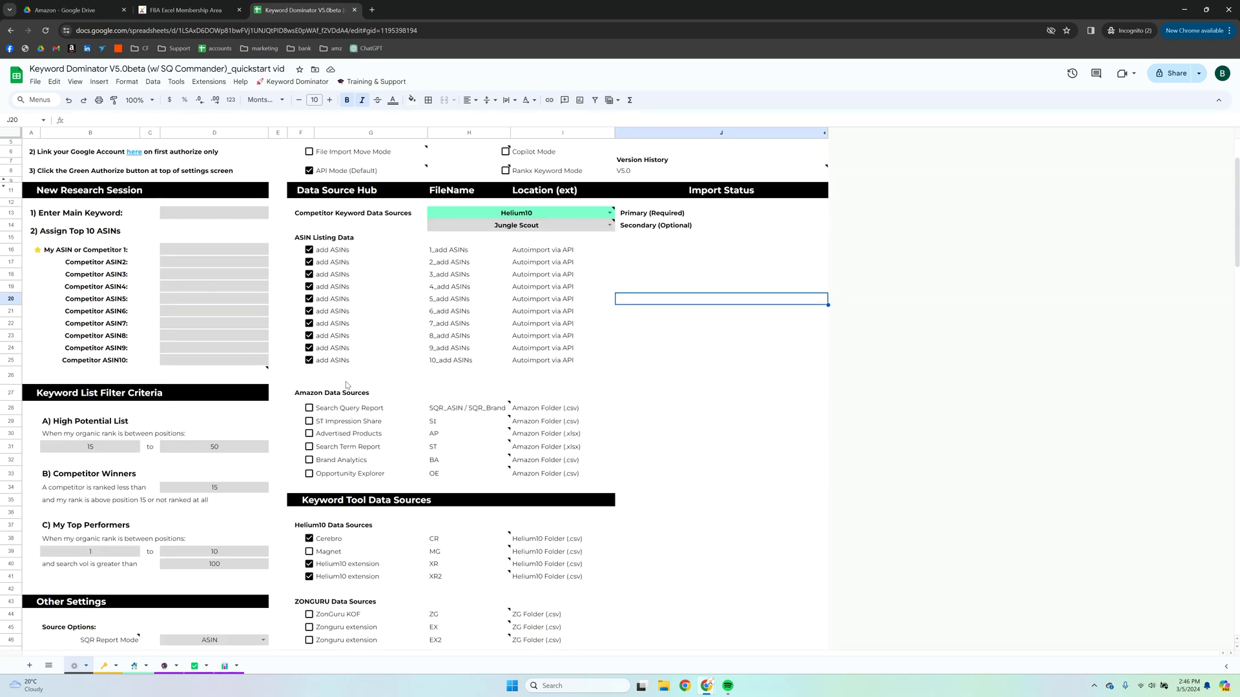
click(309, 250)
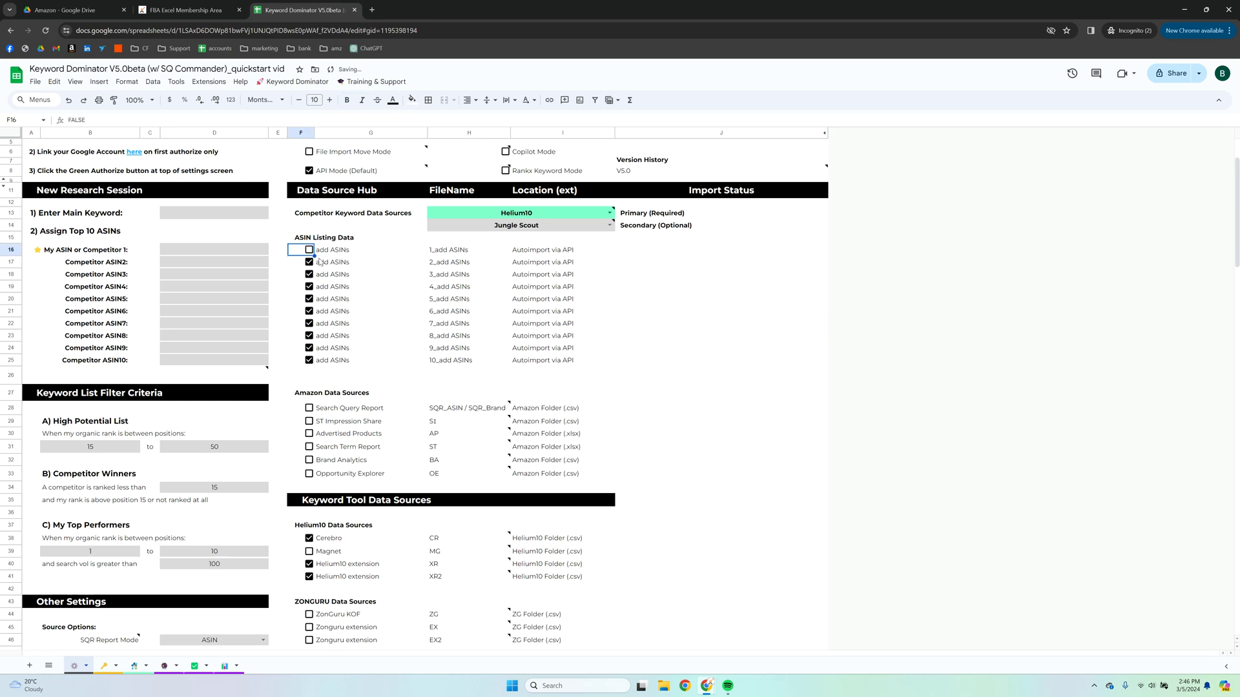
key(shift+Down)
key(shift+Down)
key(shift+Down)
key(shift+Down)
key(shift+Down)
key(shift+Down)
key(shift+Down)
key(shift+Down)
key(shift+Down)
key(Delete)
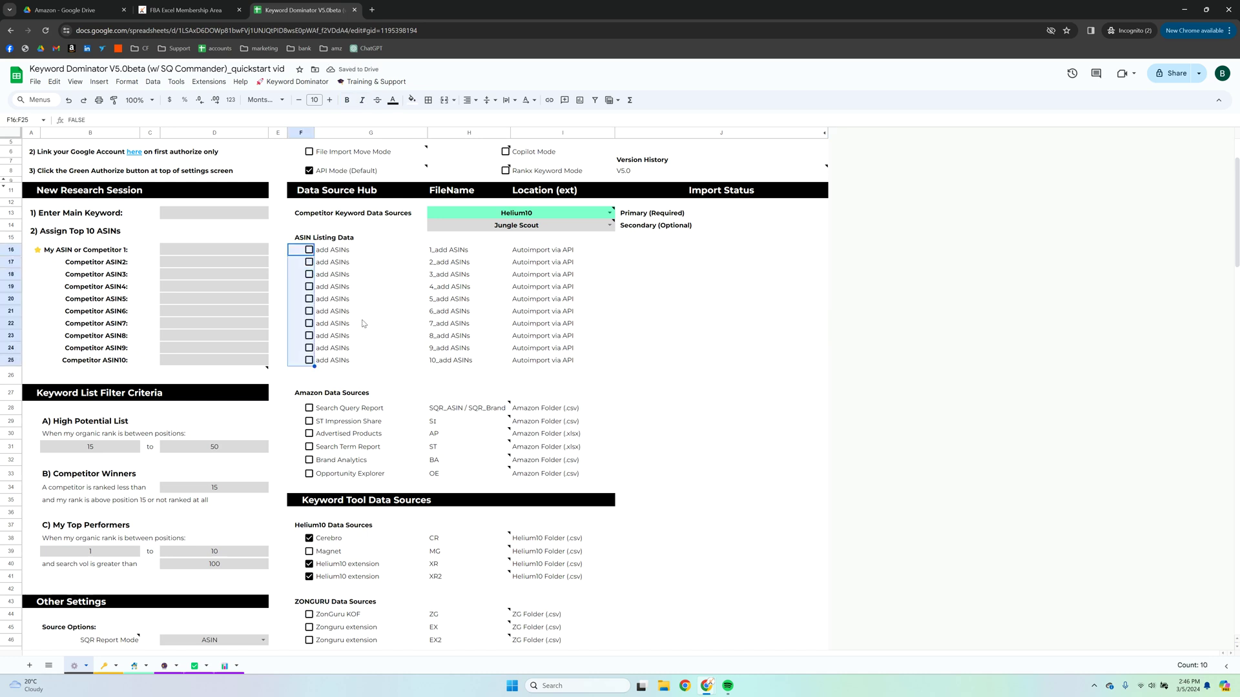
scroll(366, 434, down, 2)
- Untick Helium10 XR and XR2; tick ST Impression Share, Advertised Products, Search Term Report and Brand Analytics
click(309, 484)
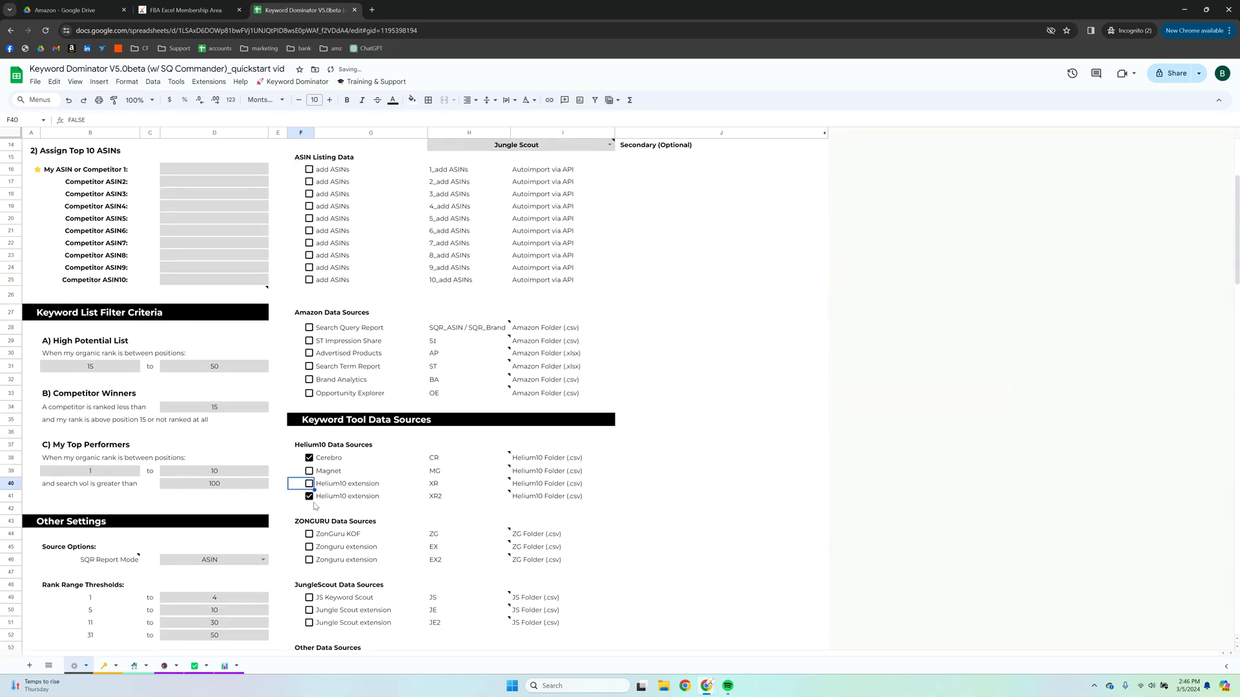
click(309, 496)
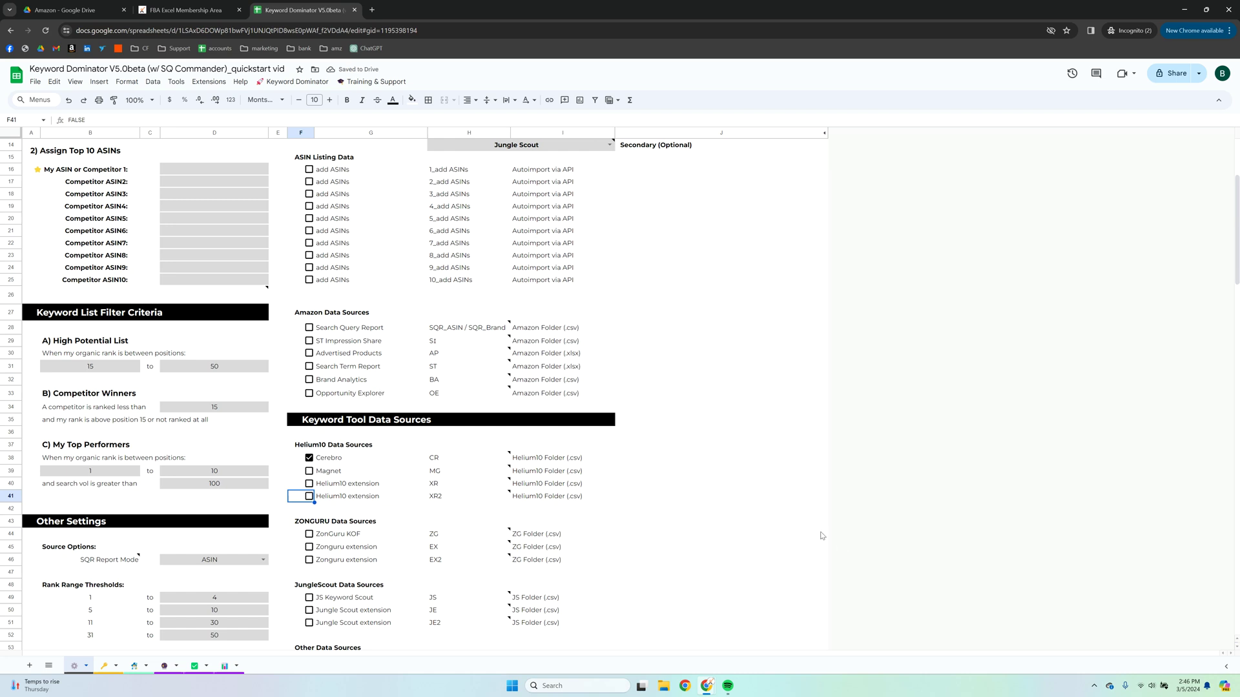
click(309, 342)
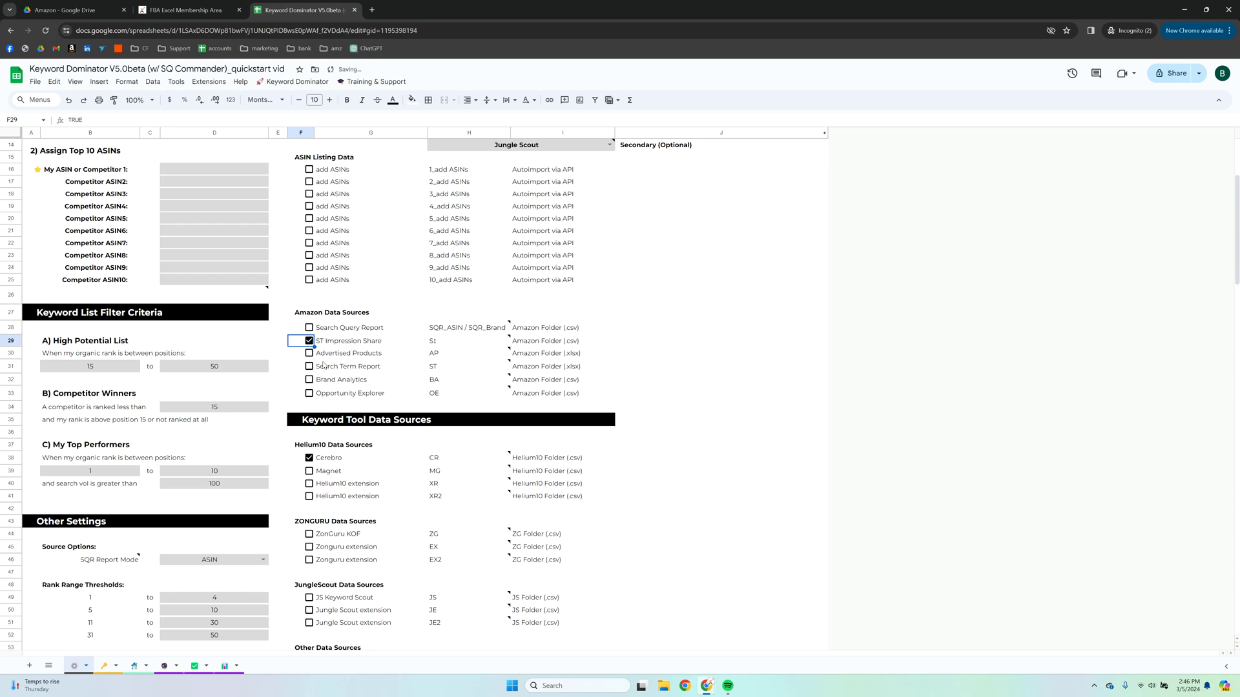
click(309, 355)
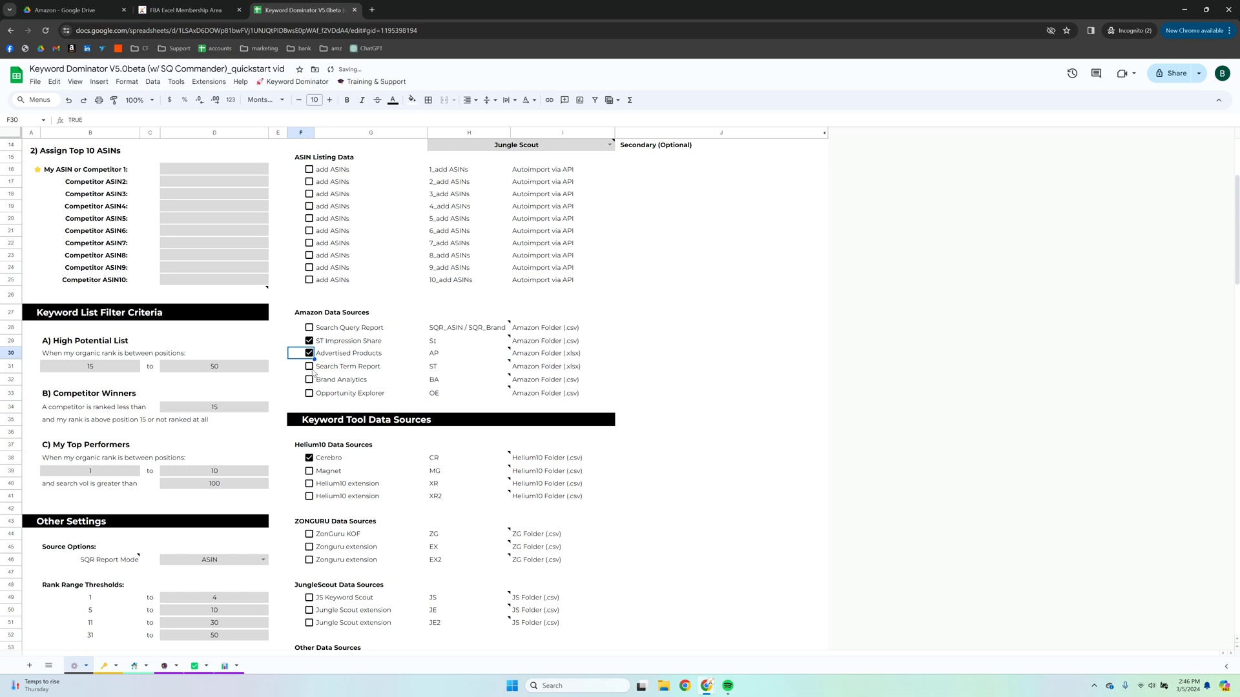
click(310, 366)
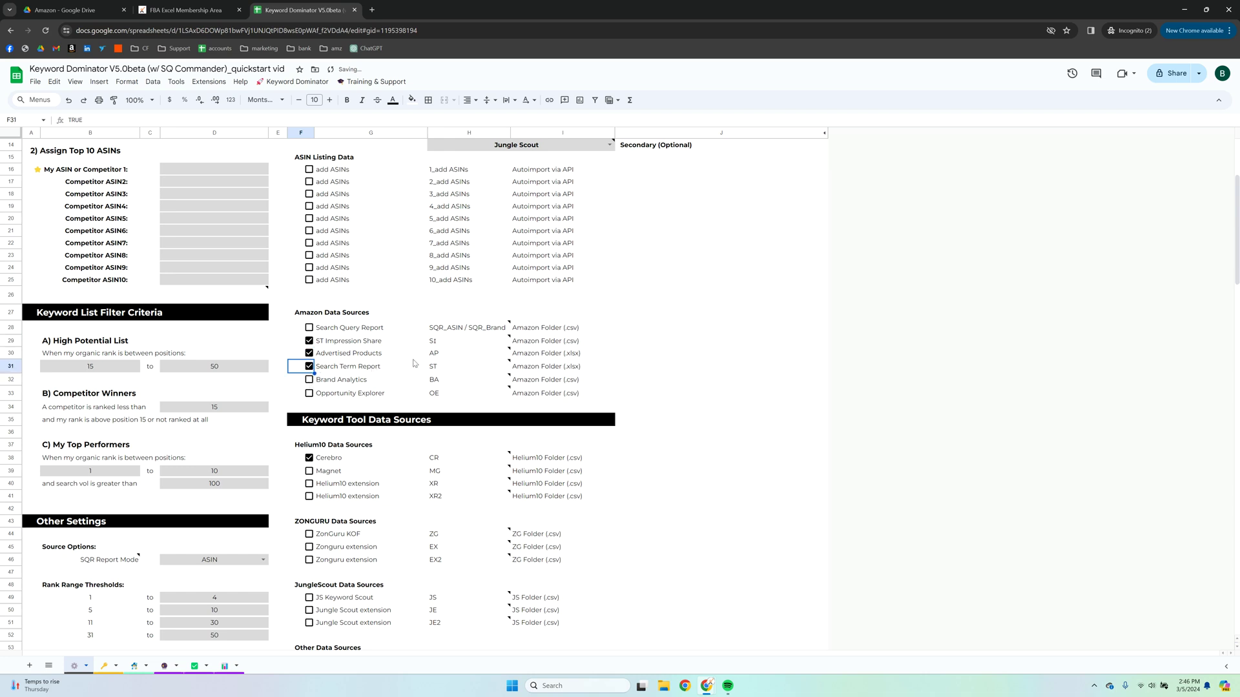
click(309, 380)
scroll(312, 384, down, 3)
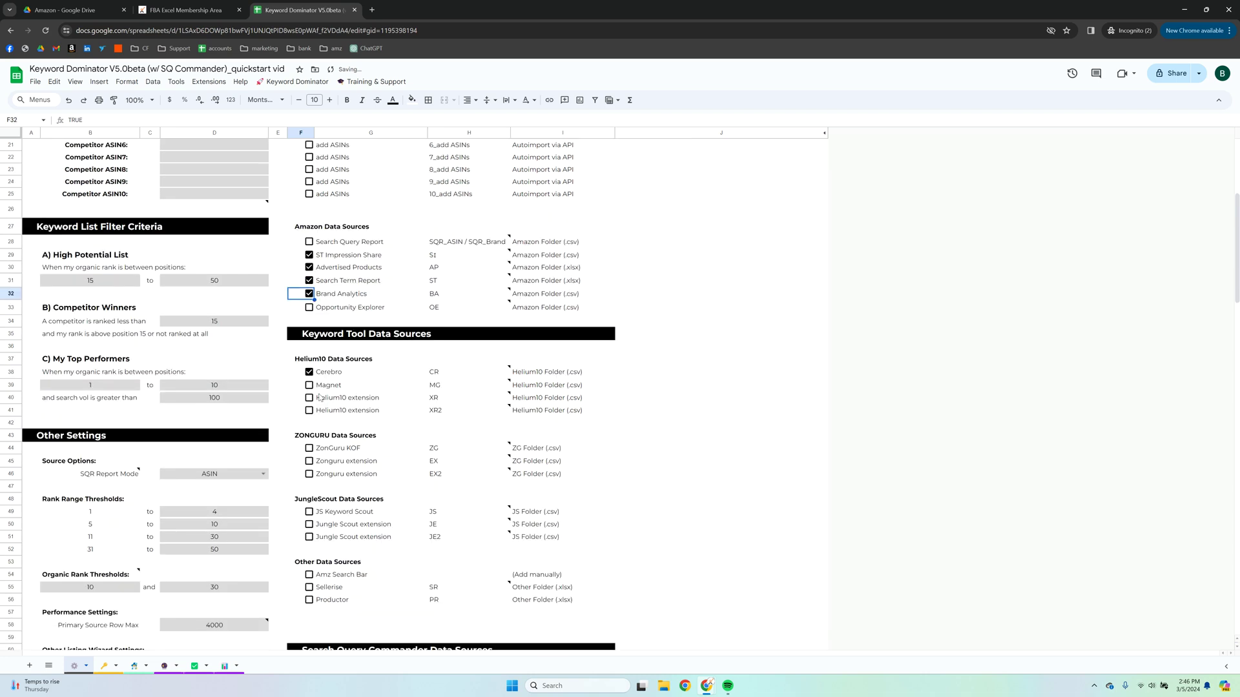
scroll(317, 384, down, 5)
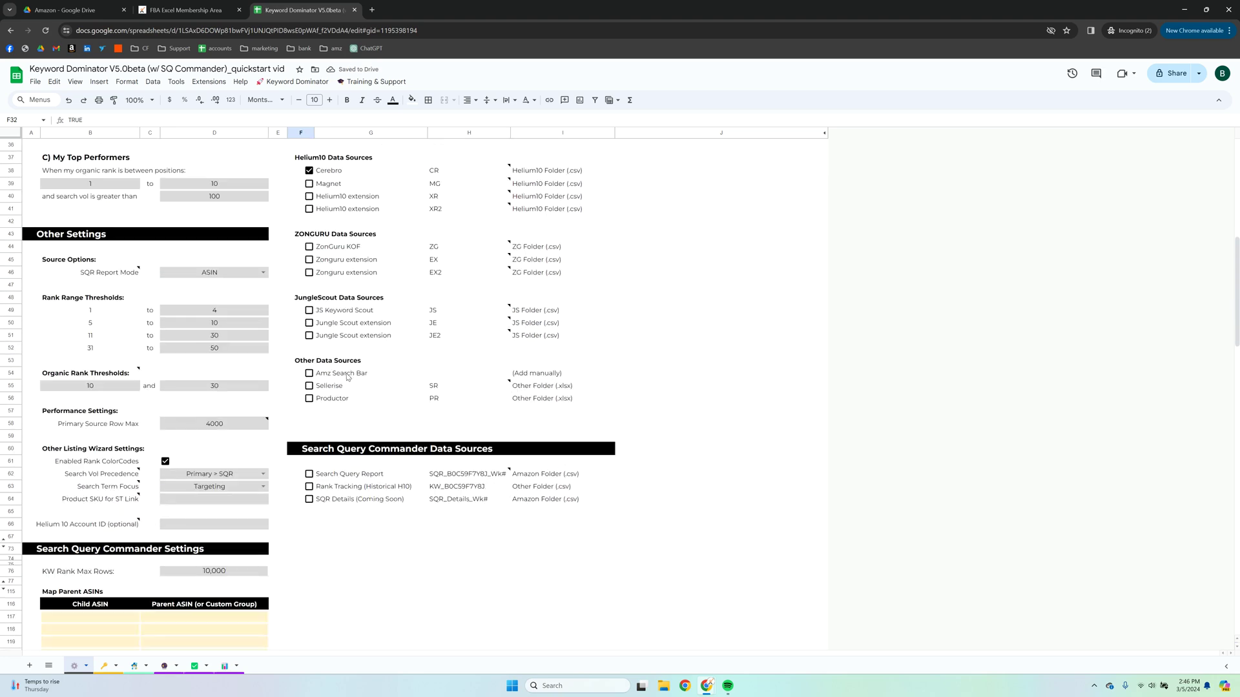
- Tick the F62 Search Query Report and F63 Rank Tracking (Historical H10) checkboxes
click(310, 475)
click(309, 487)
scroll(542, 461, up, 7)
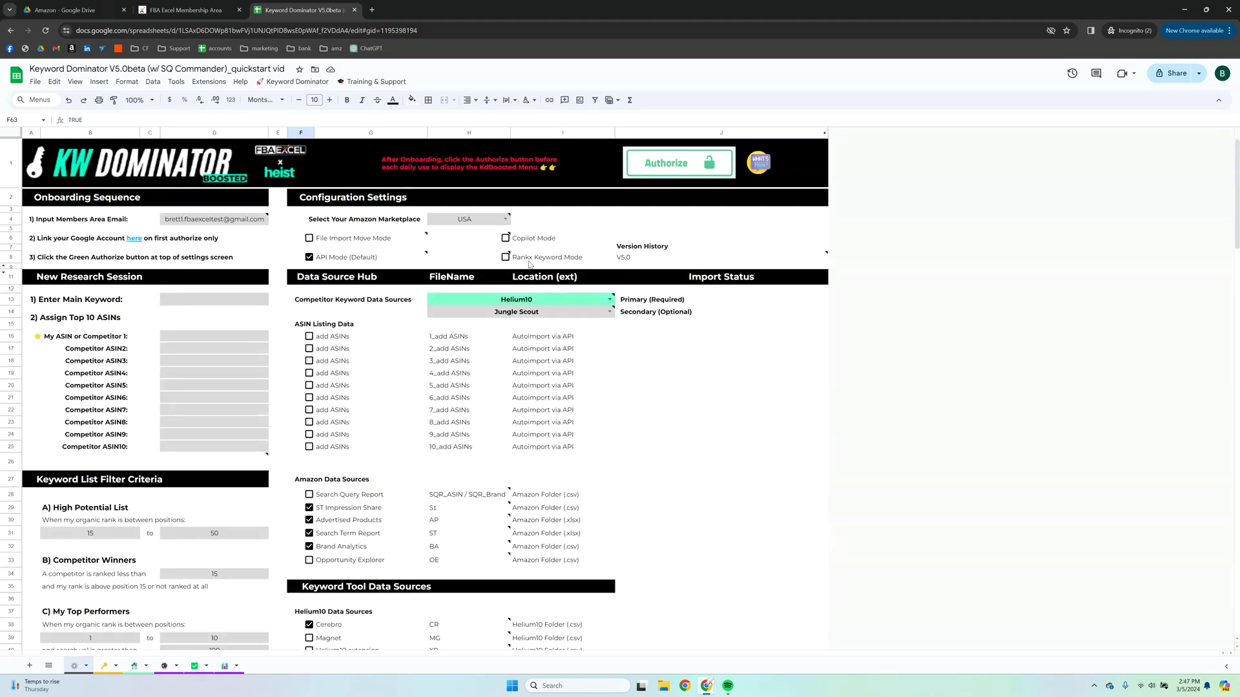
click(505, 257)
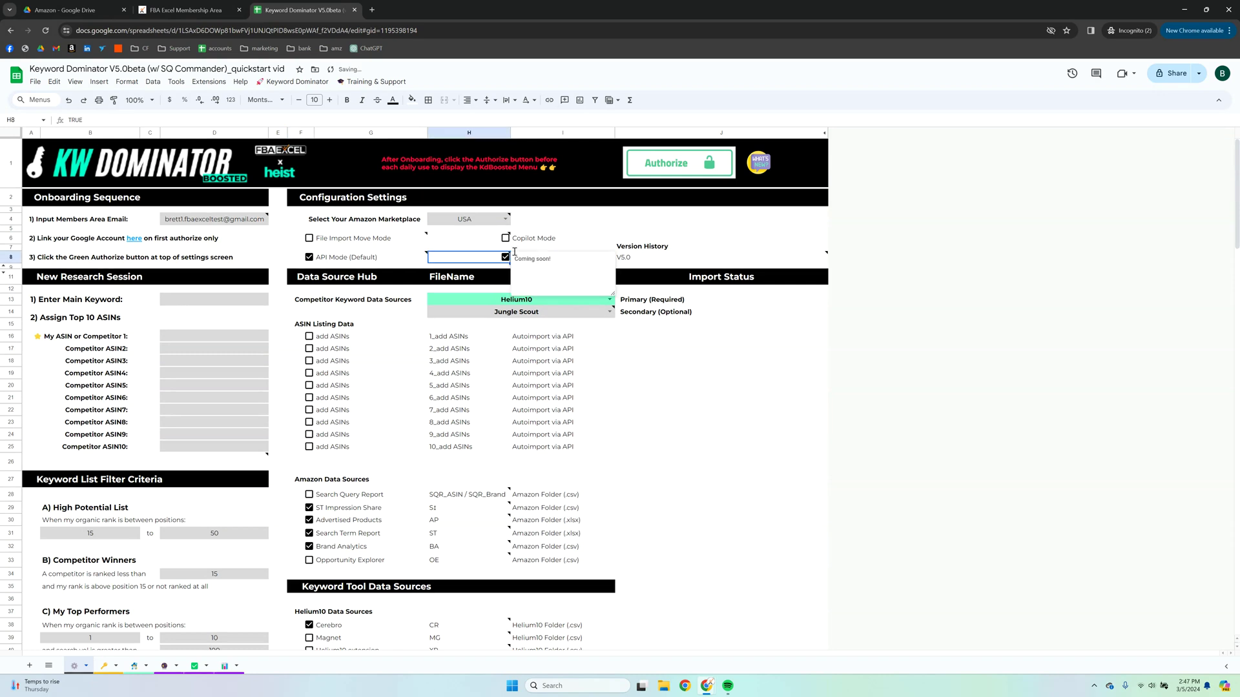
click(581, 224)
mouse_move(507, 262)
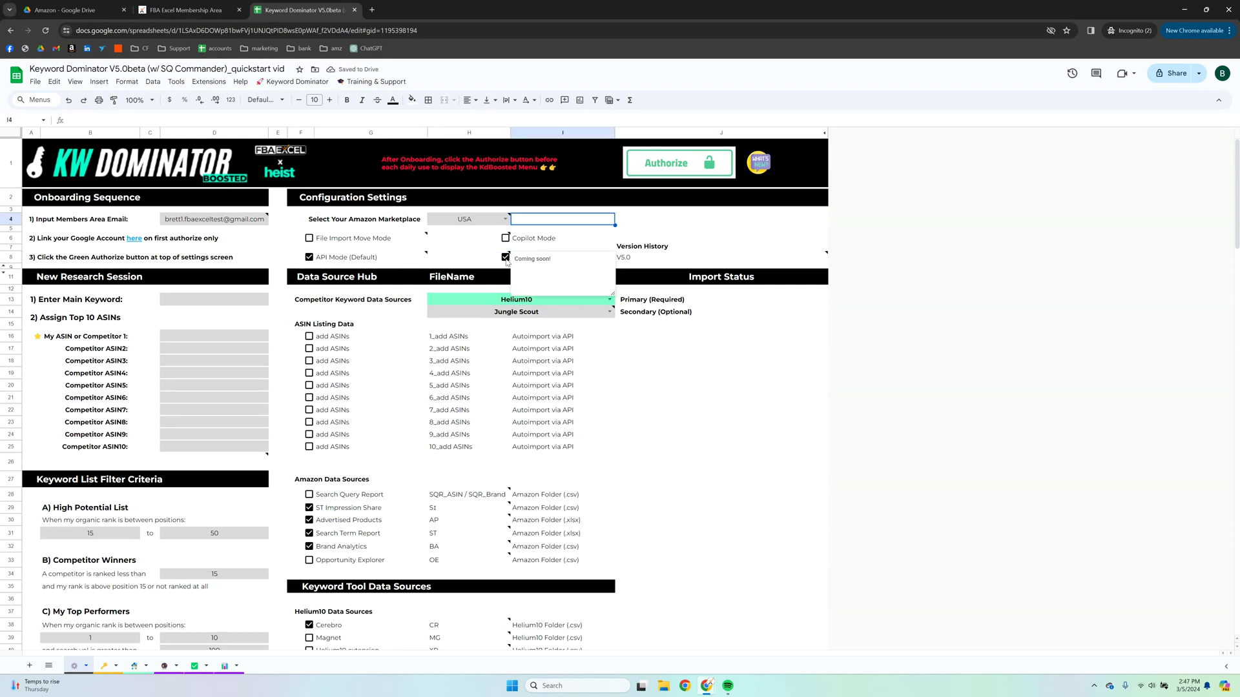
click(643, 225)
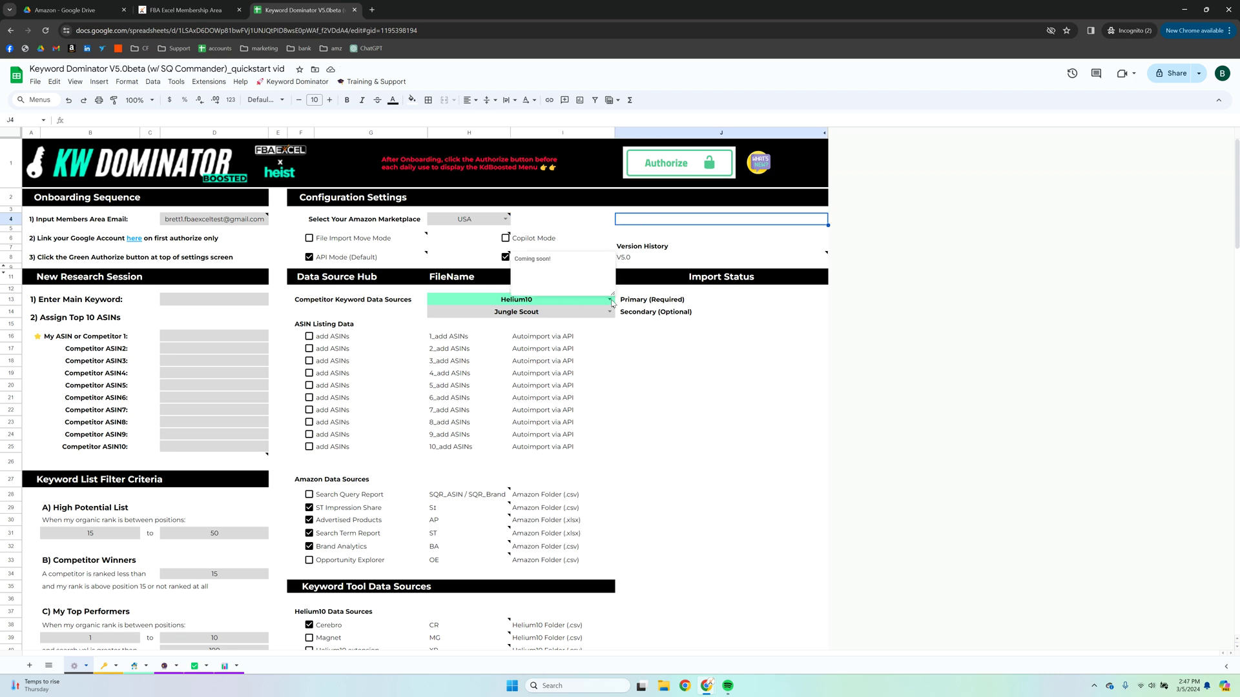
click(506, 257)
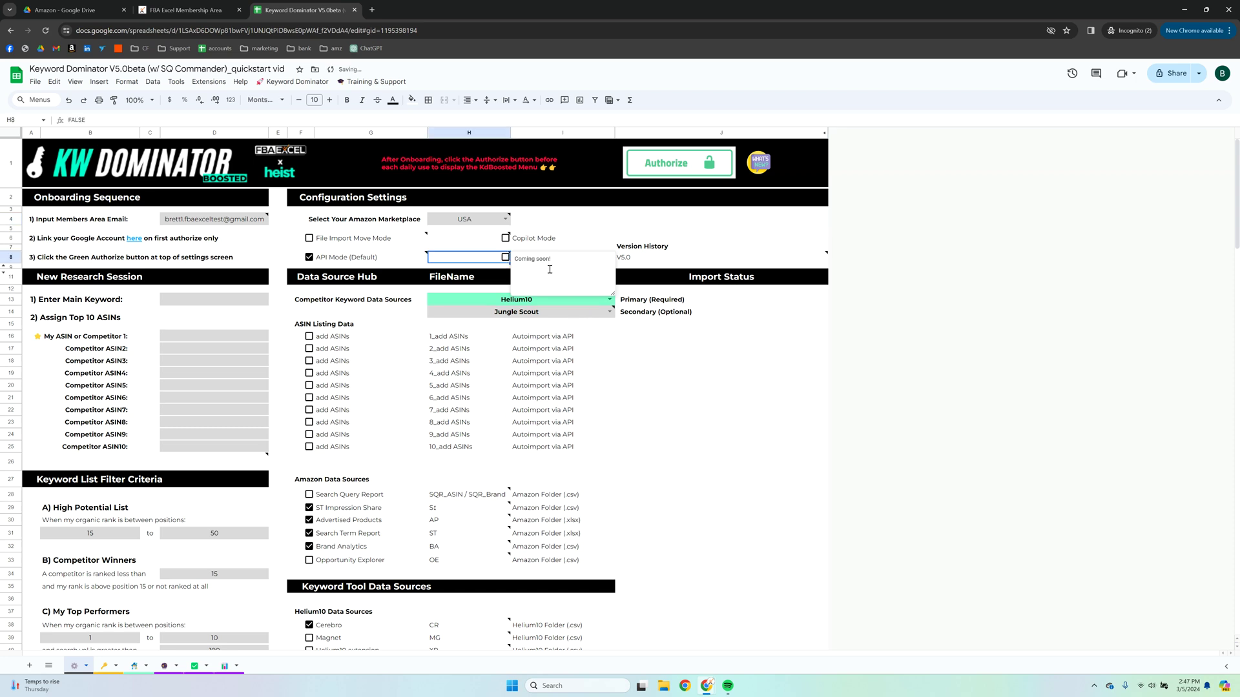
click(600, 220)
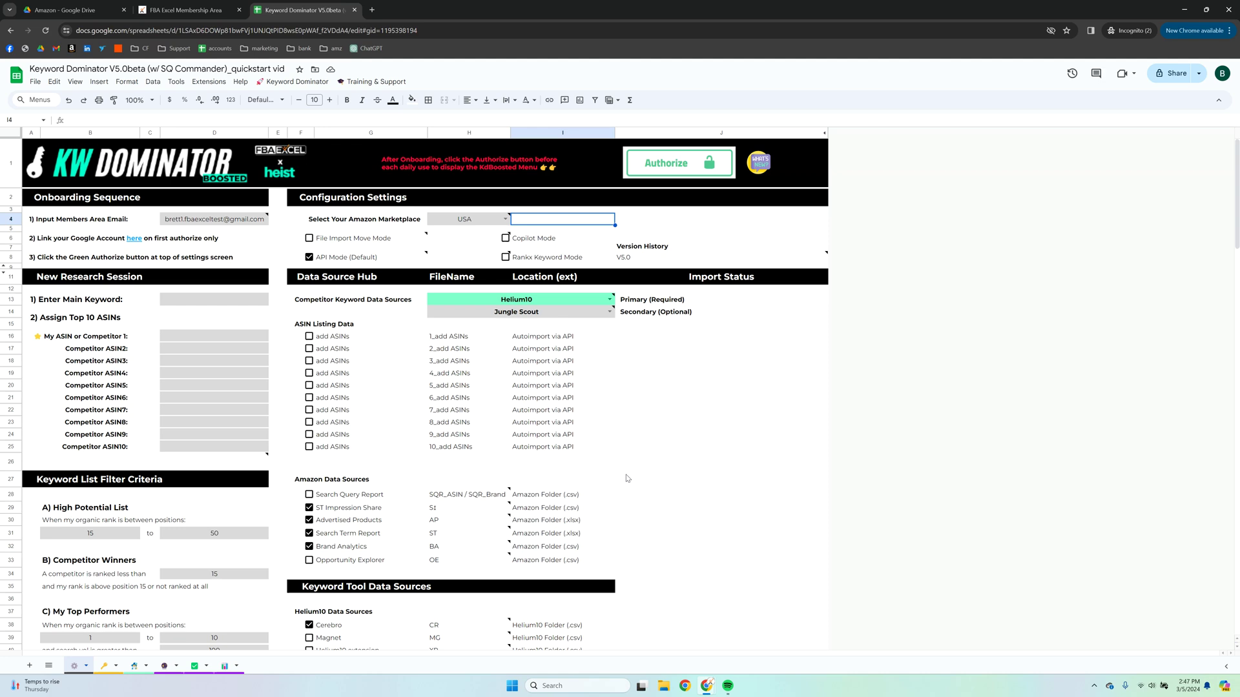
scroll(636, 471, down, 5)
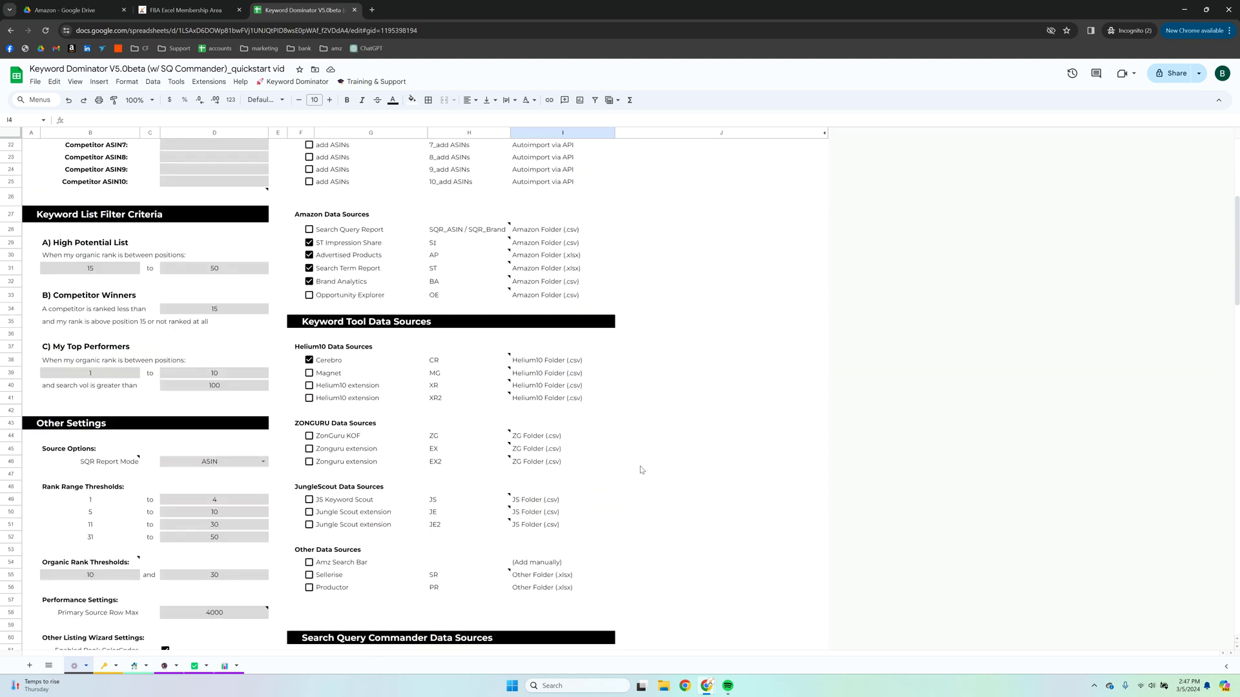
scroll(642, 470, down, 2)
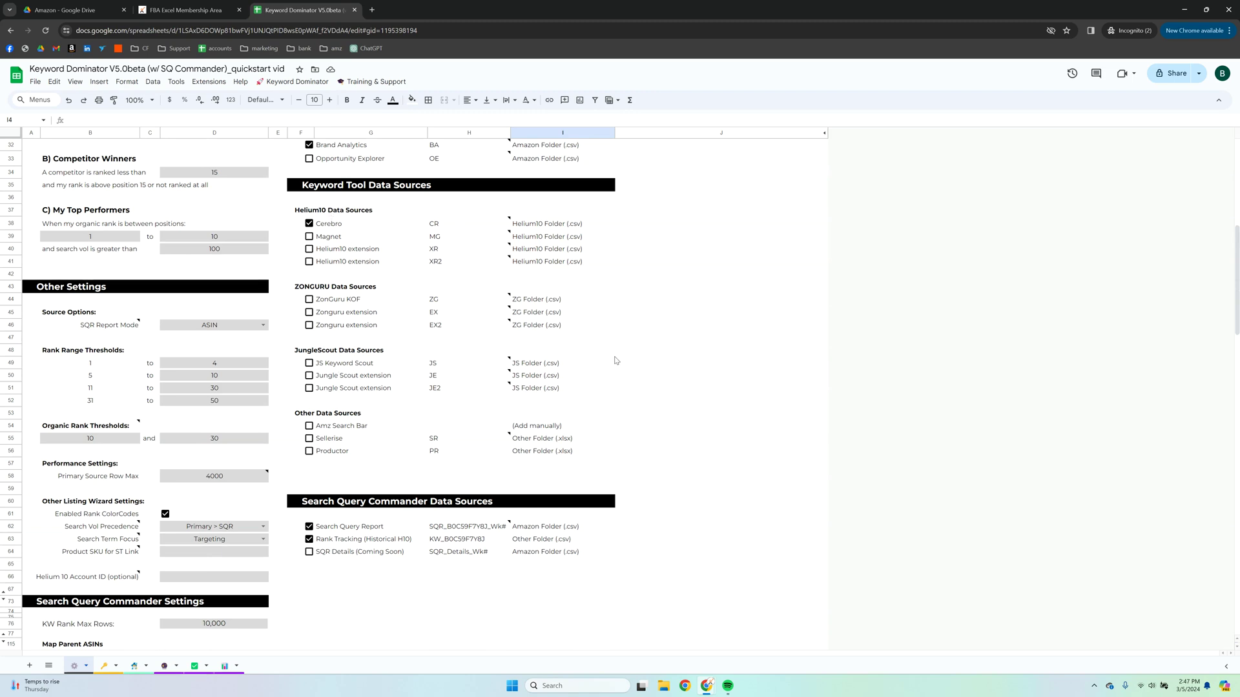
scroll(711, 349, up, 2)
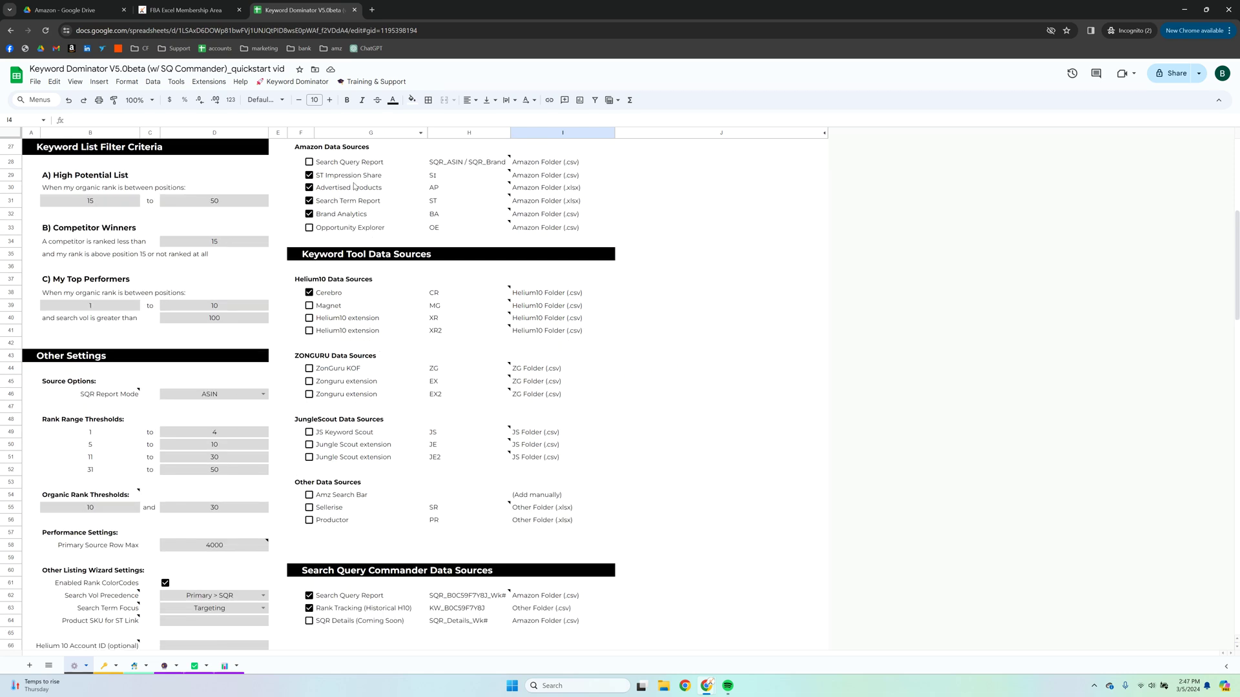
click(294, 81)
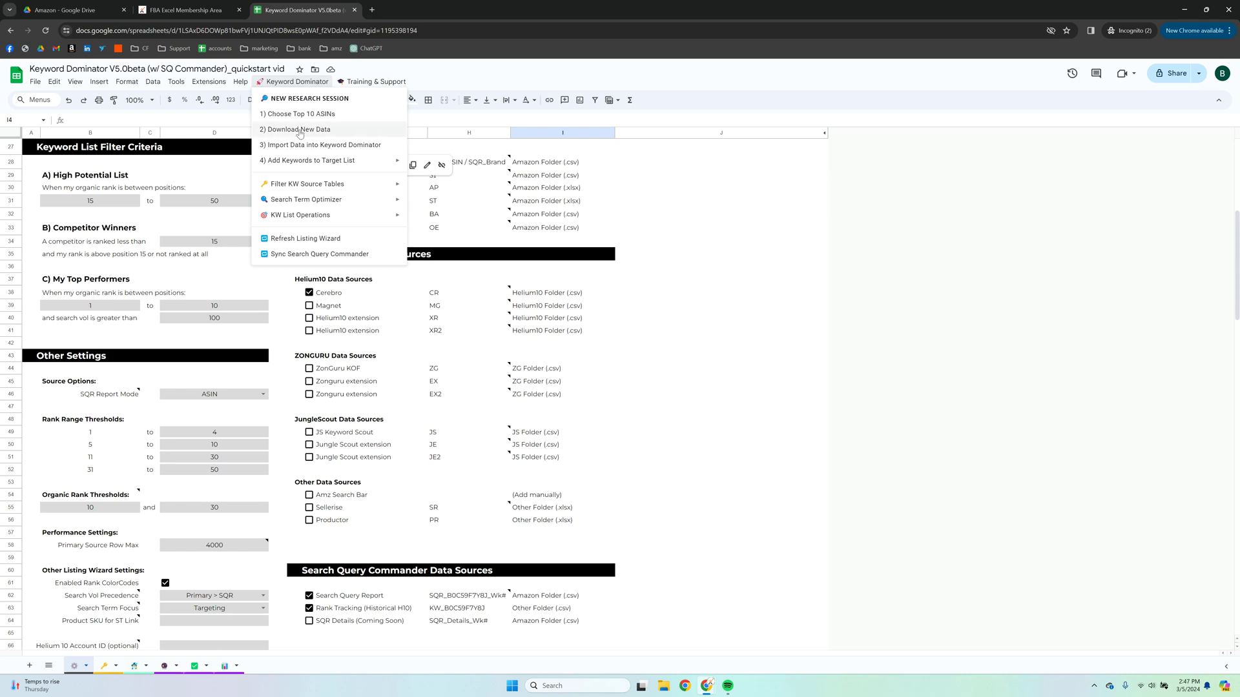
click(647, 307)
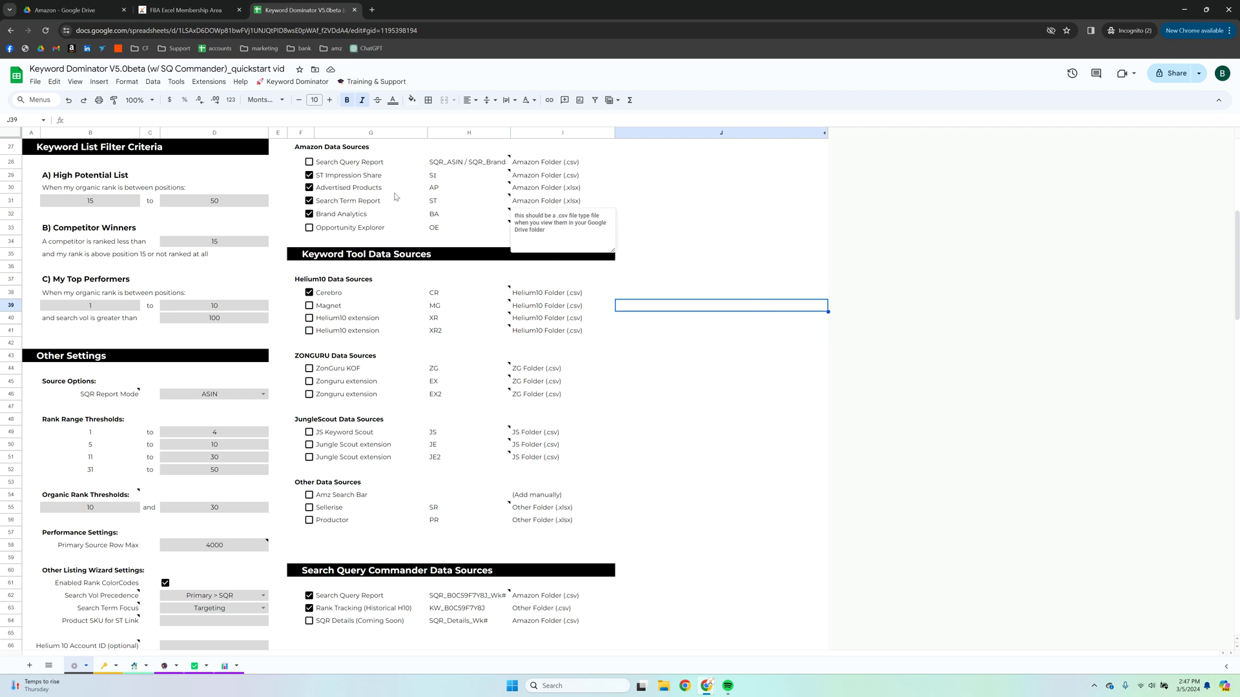
click(438, 181)
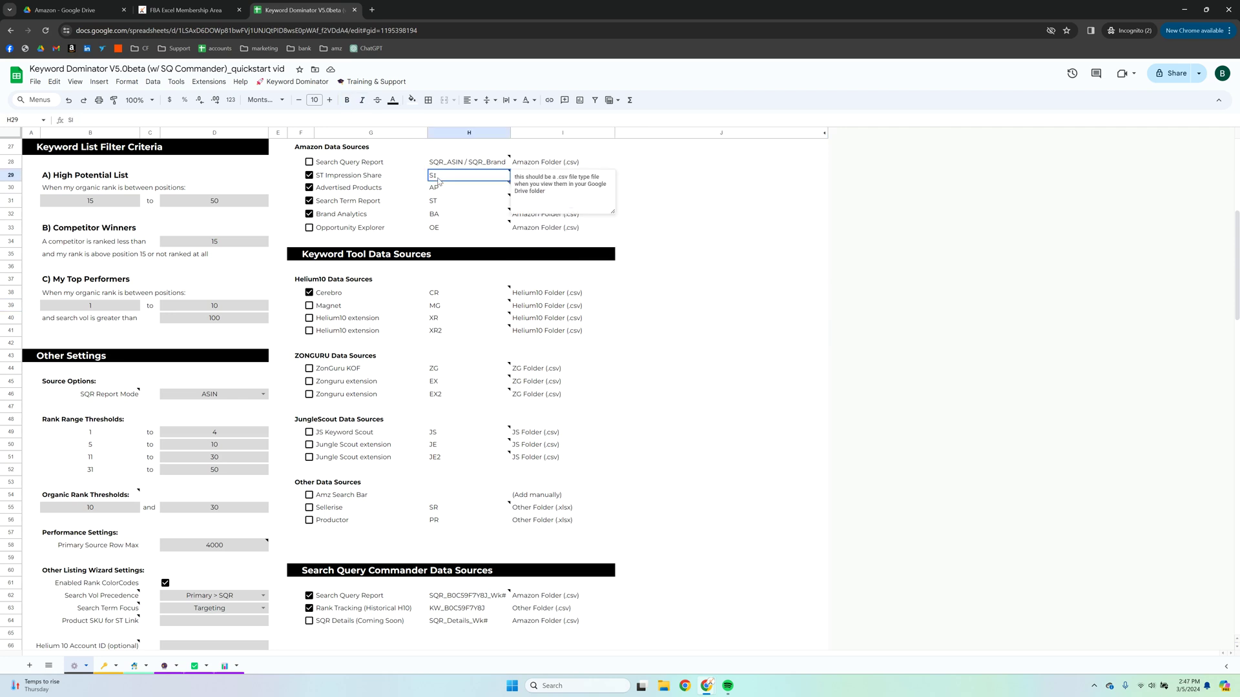
shift+click(439, 215)
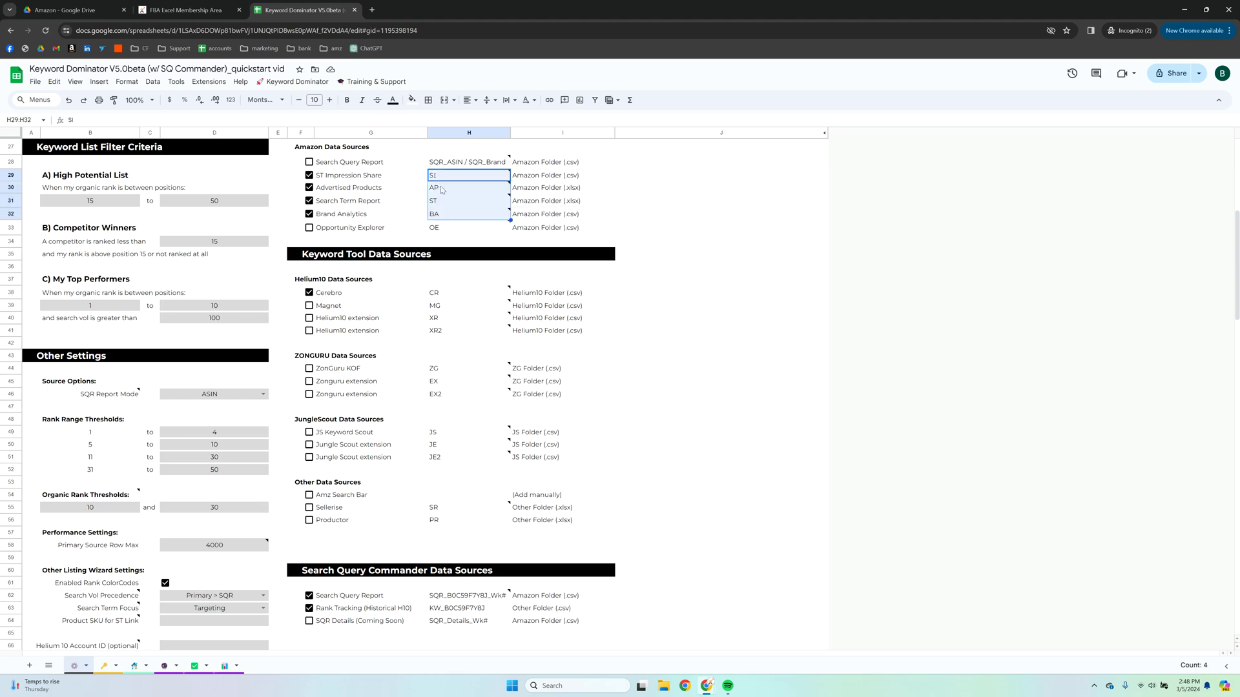
scroll(485, 340, up, 5)
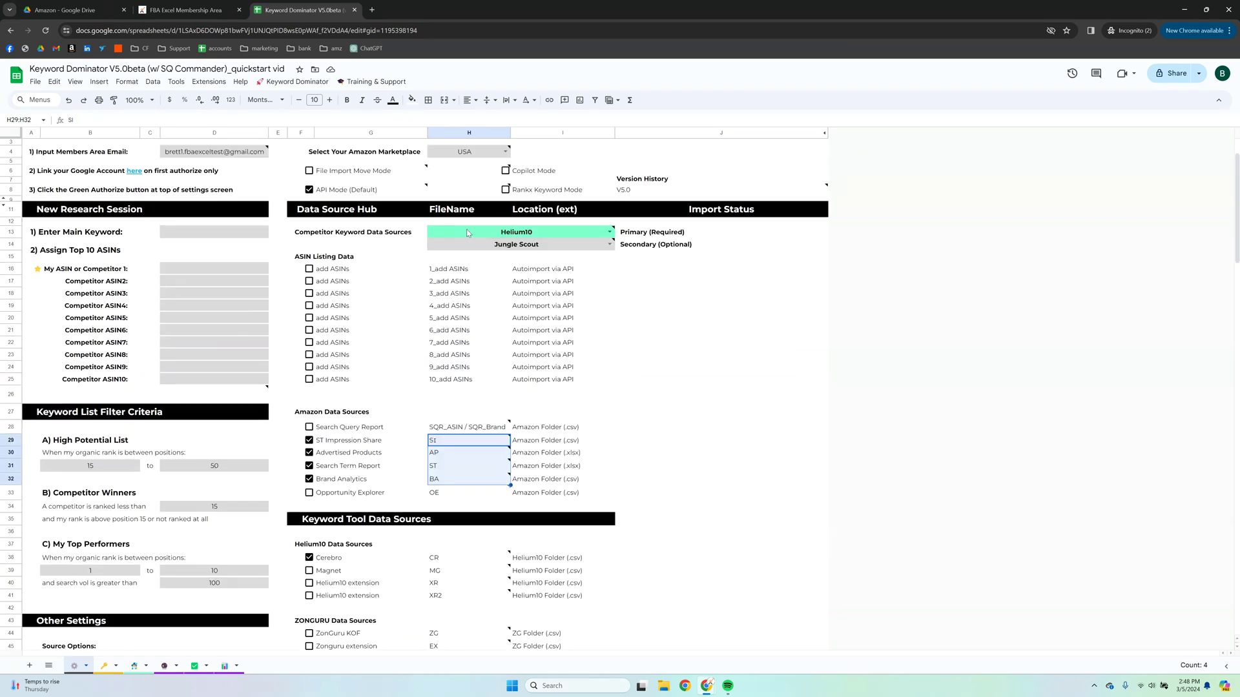
click(560, 443)
scroll(542, 430, down, 3)
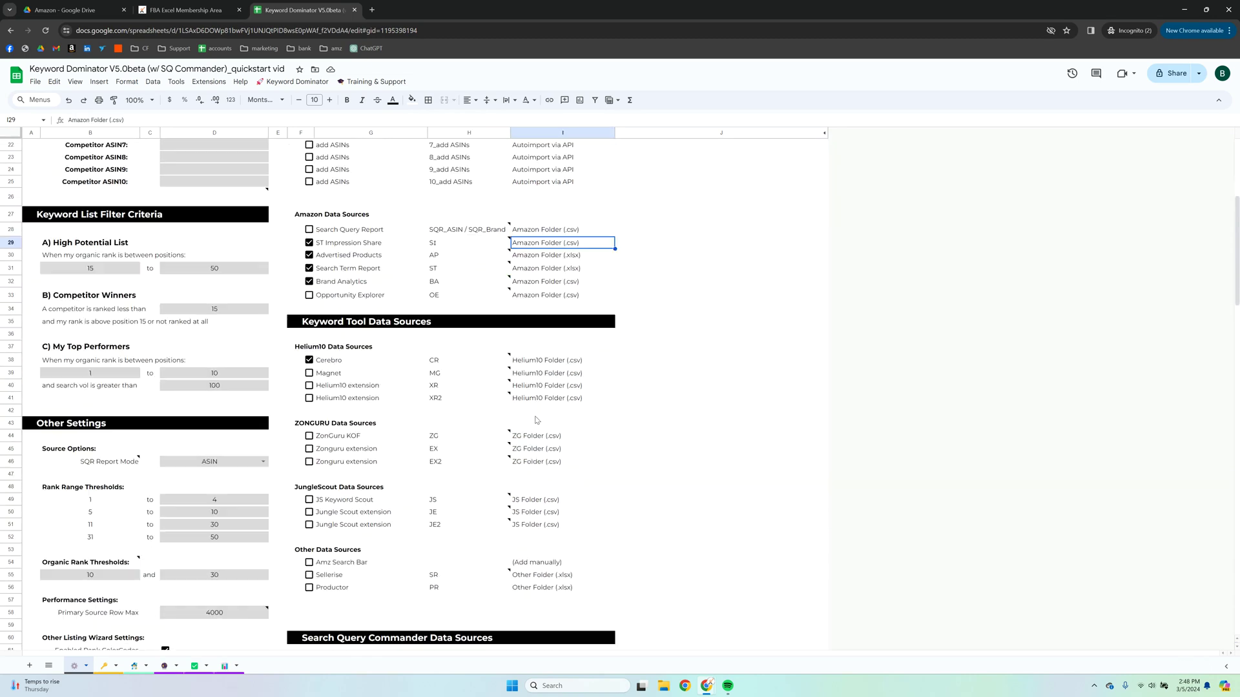
scroll(501, 444, down, 3)
click(458, 565)
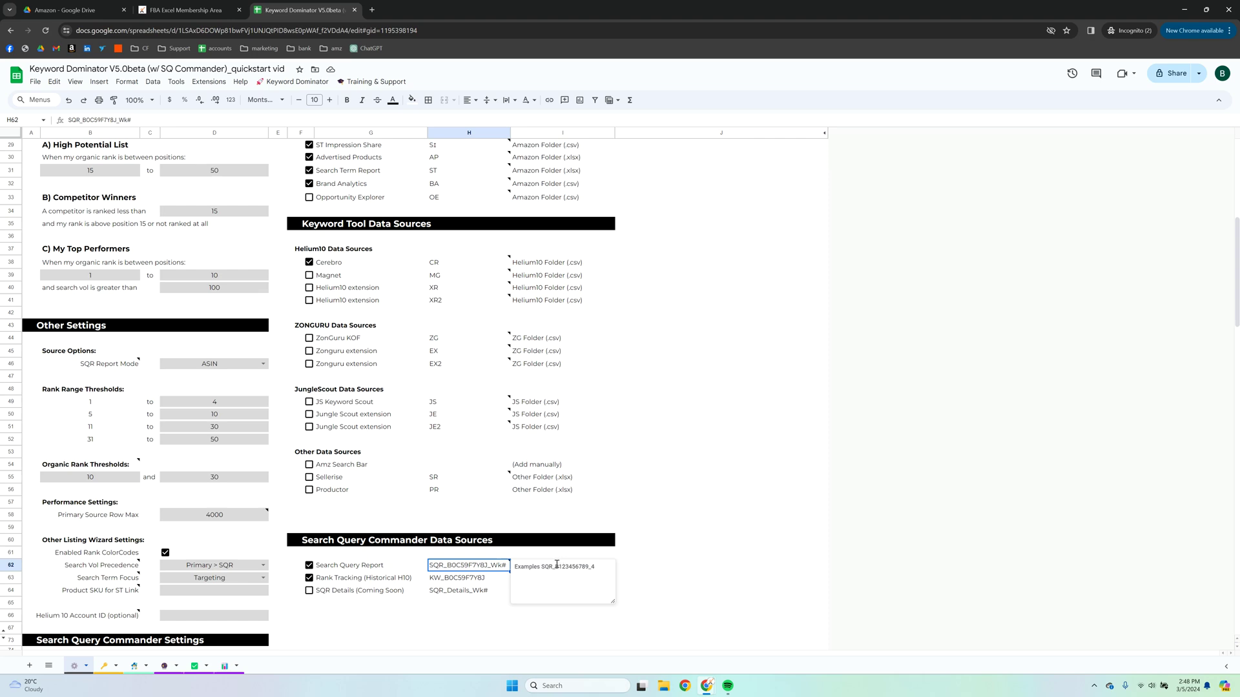
- Close the file name example note, tick File Import Move Mode in F6, and go to the Amazon Drive folder
click(645, 554)
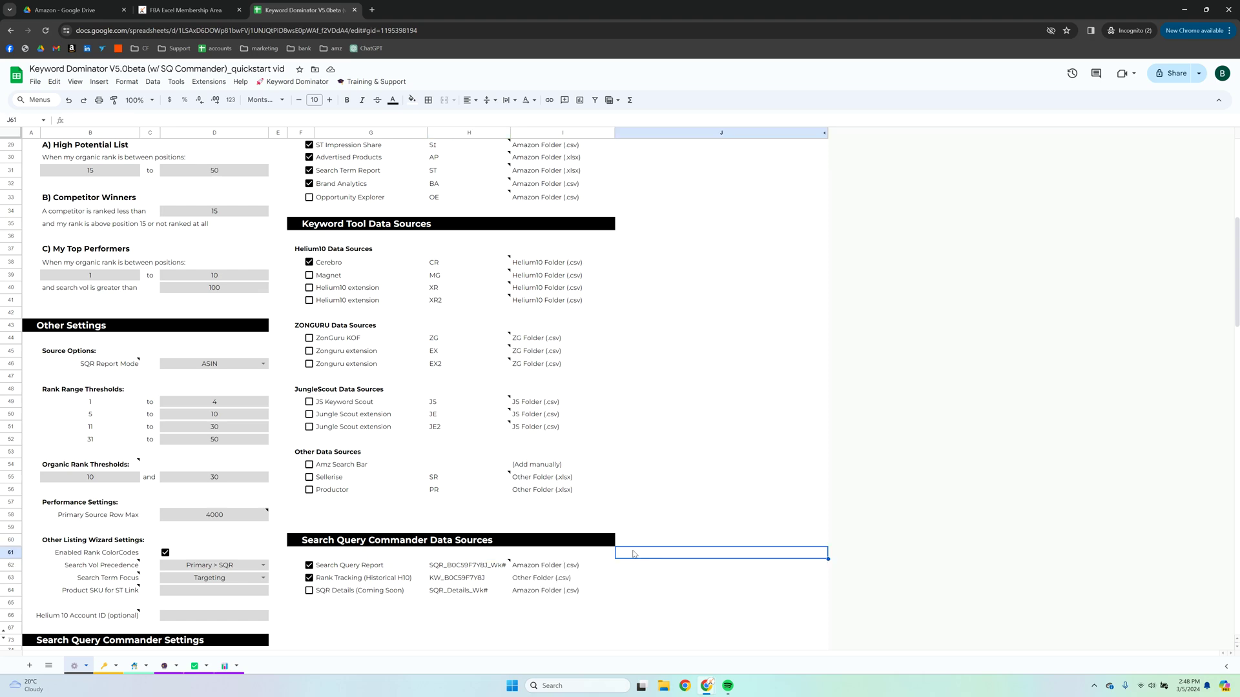
scroll(631, 552, up, 5)
scroll(631, 552, up, 2)
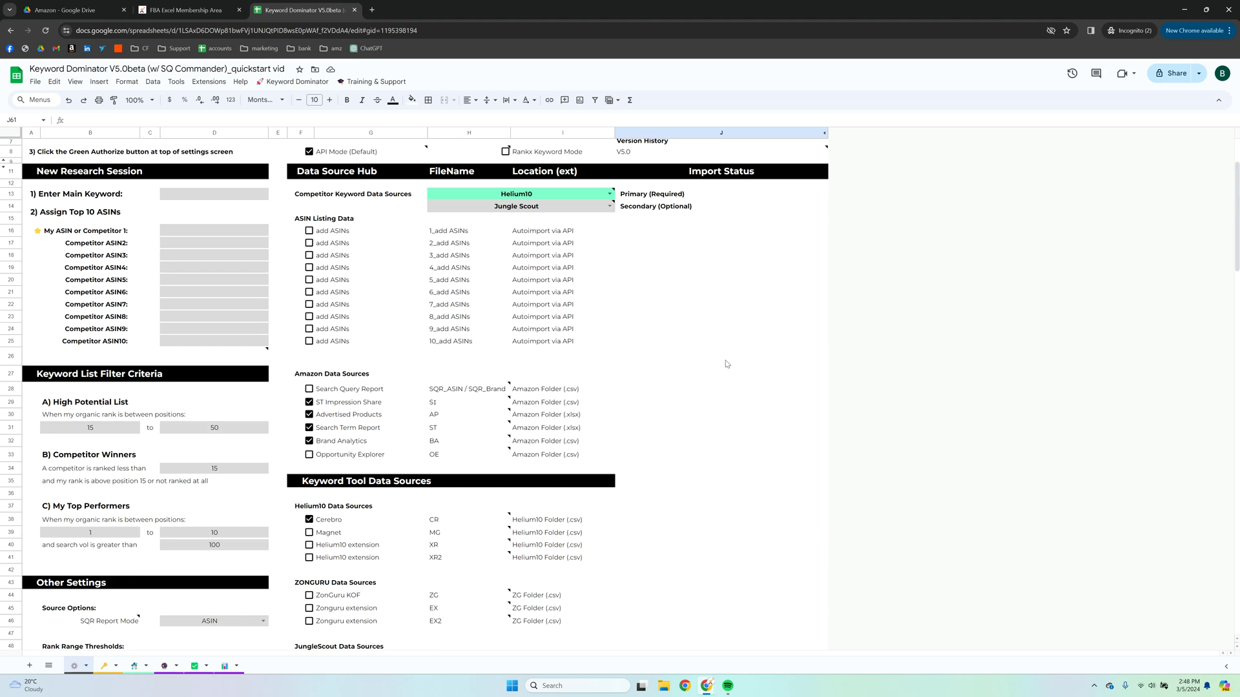
scroll(727, 364, up, 3)
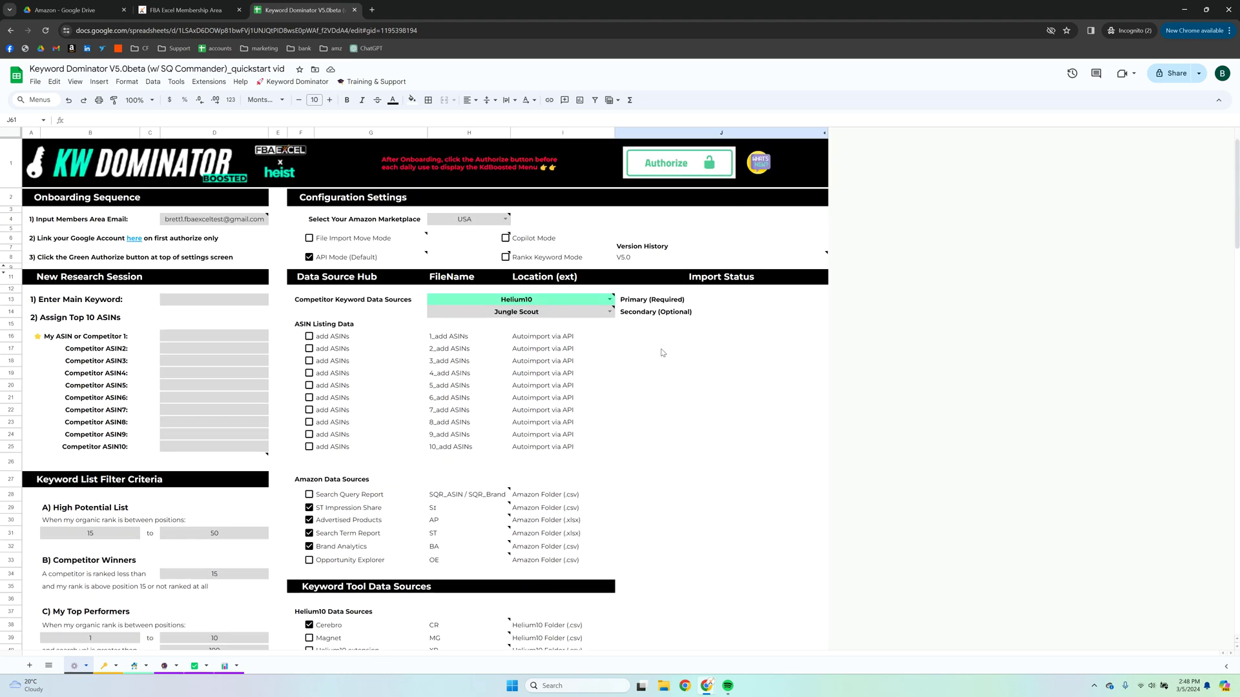
click(310, 238)
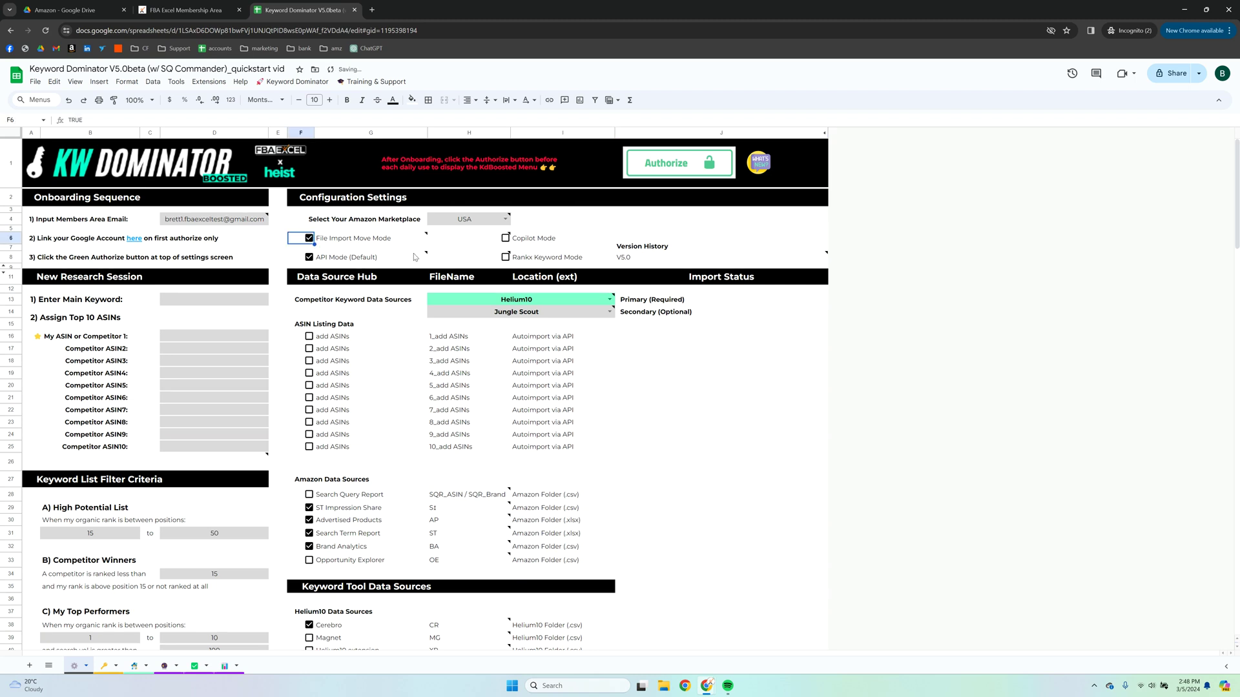
mouse_move(329, 247)
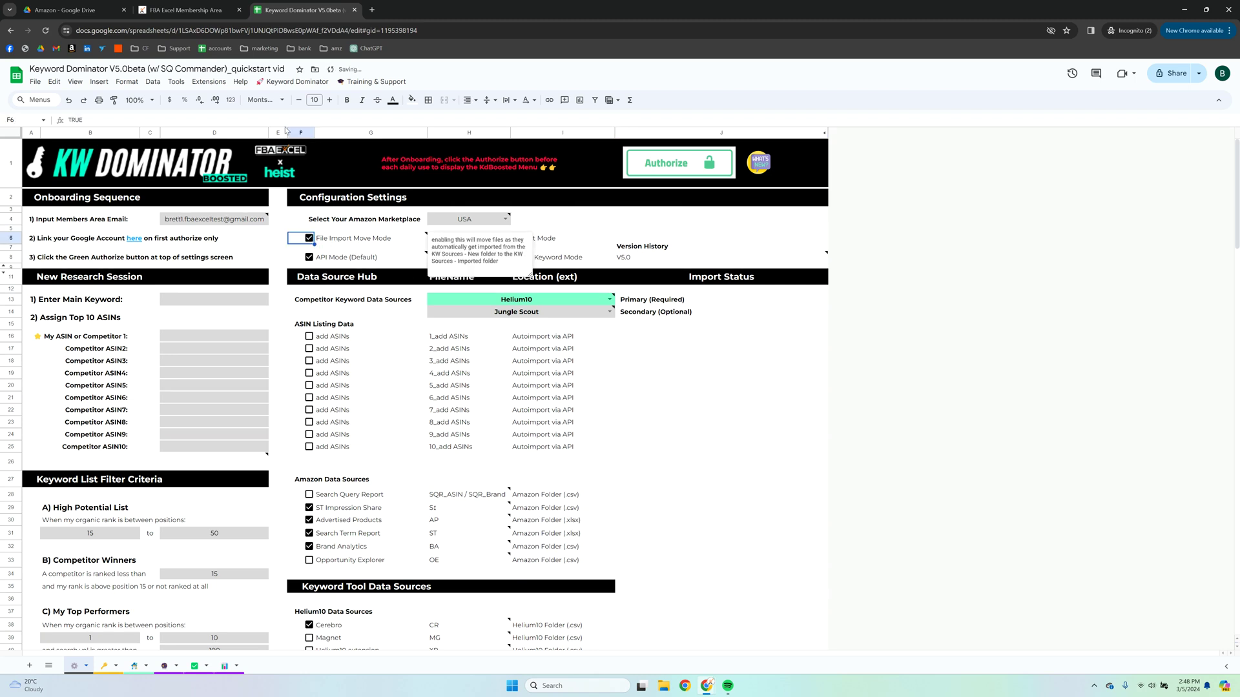
click(65, 10)
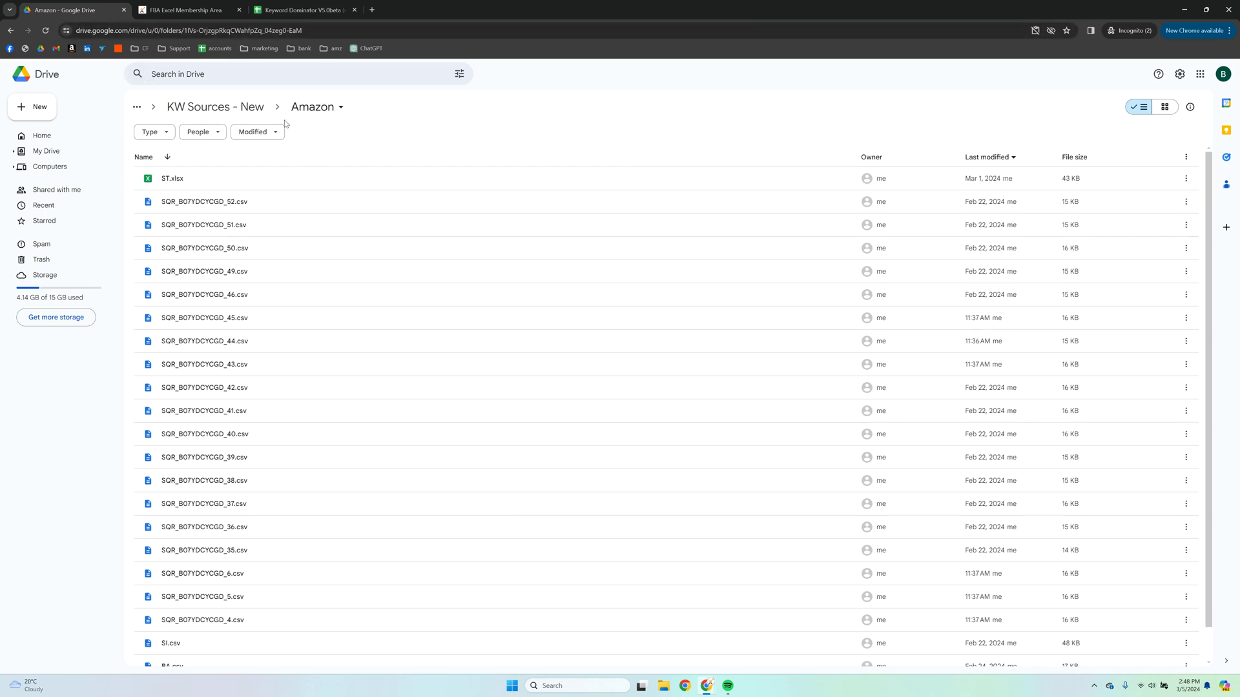
- Go up to KW Sources - New and select the Amazon, H10 and Other folders
click(250, 108)
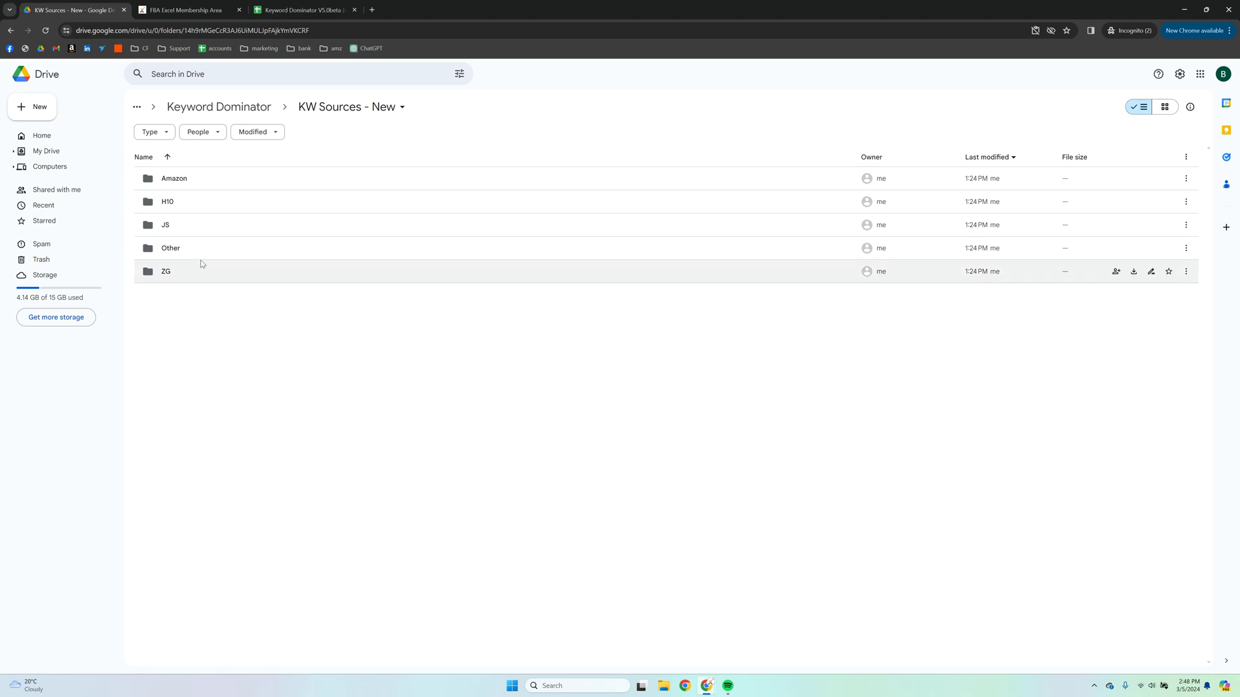
click(195, 184)
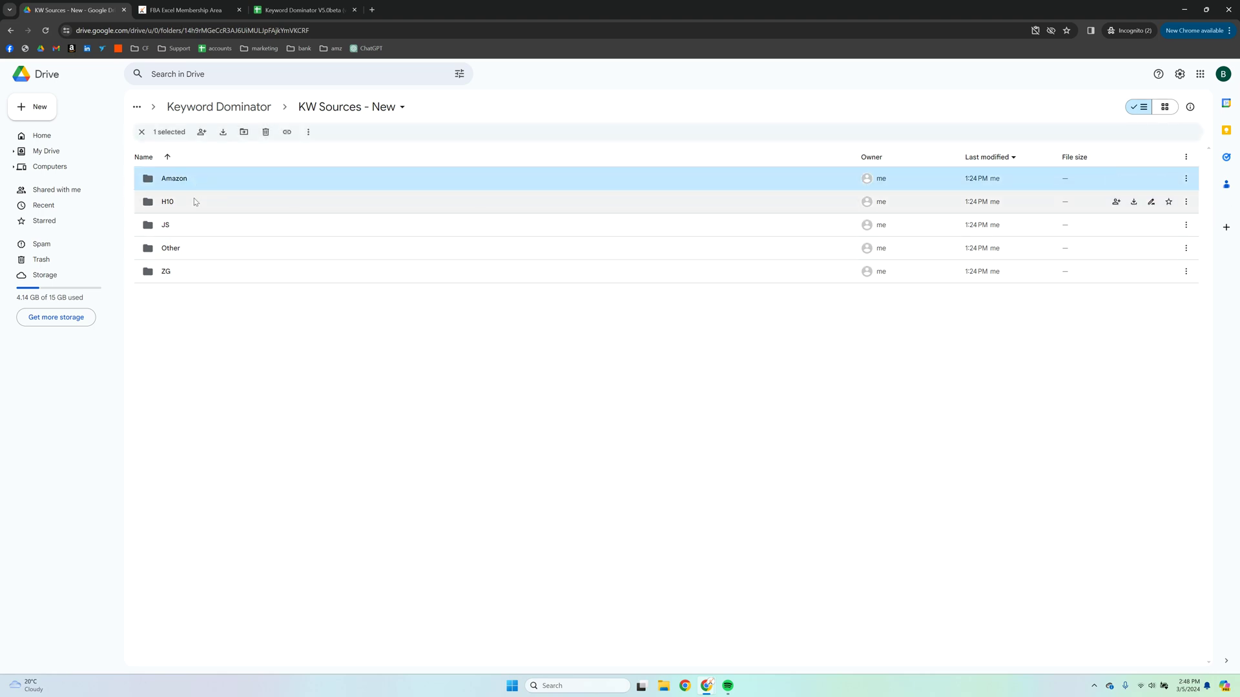
click(194, 205)
click(198, 251)
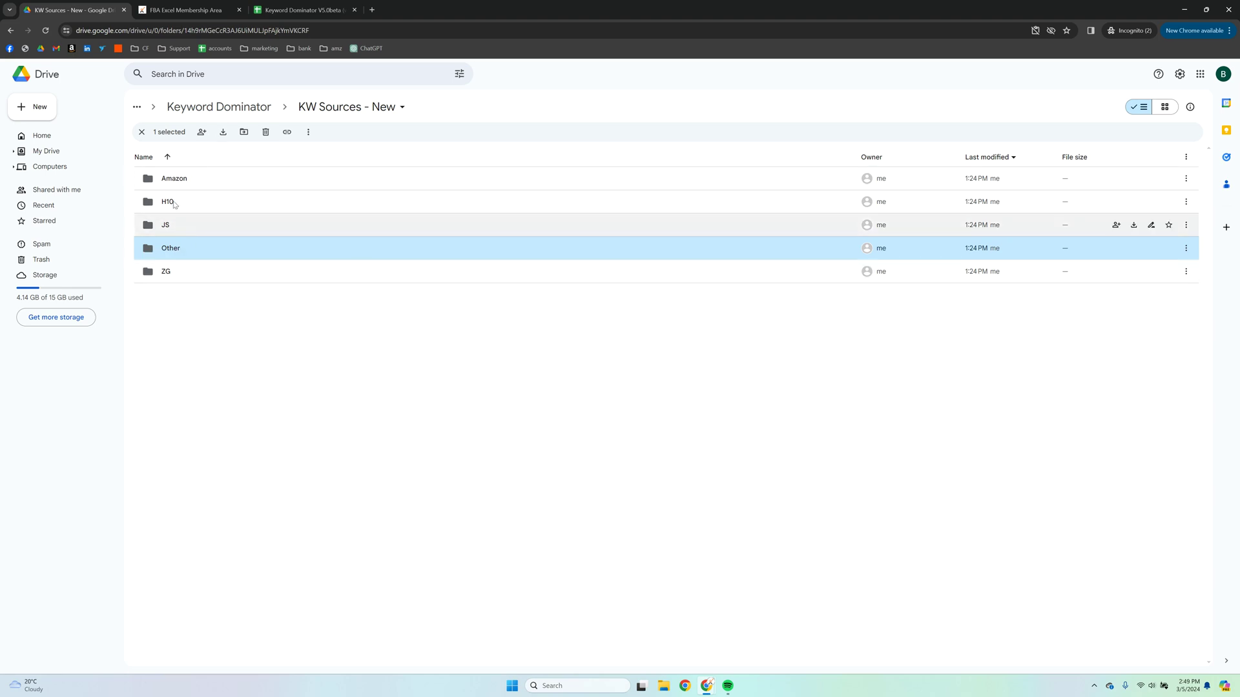
- Open the Amazon folder and select ST.xlsx, SQR files _52 to _4, SI.csv, BA.csv and AP.xlsx
double_click(185, 181)
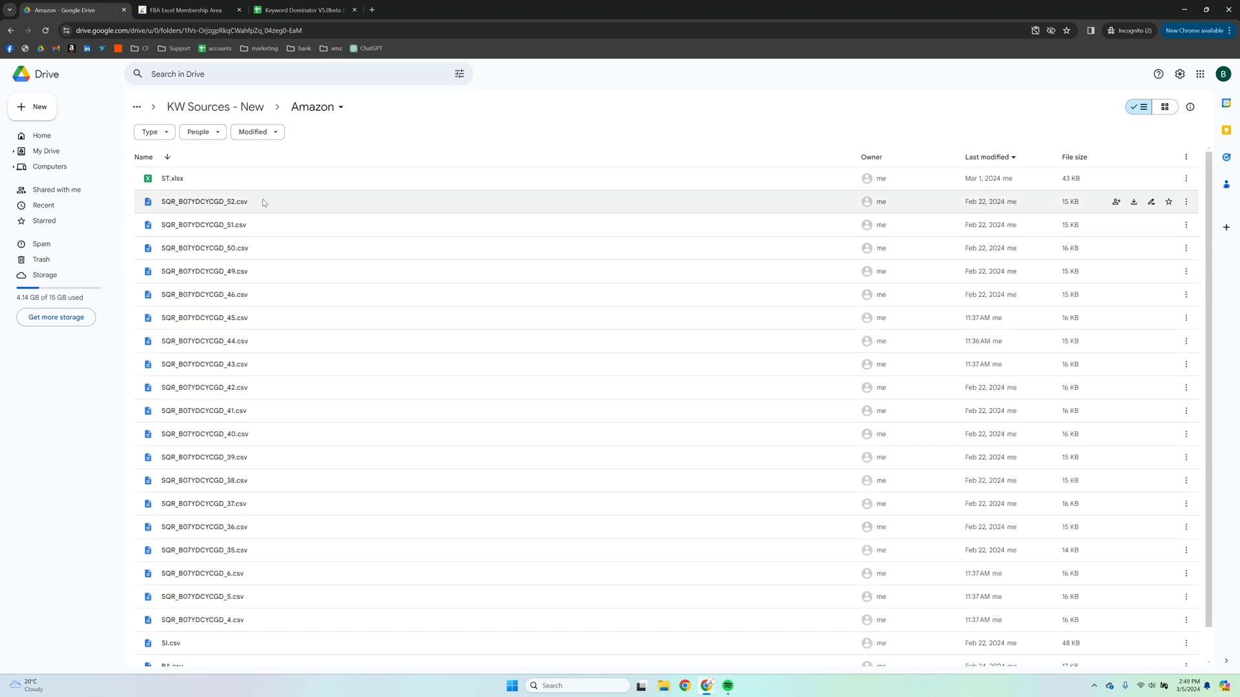
click(179, 185)
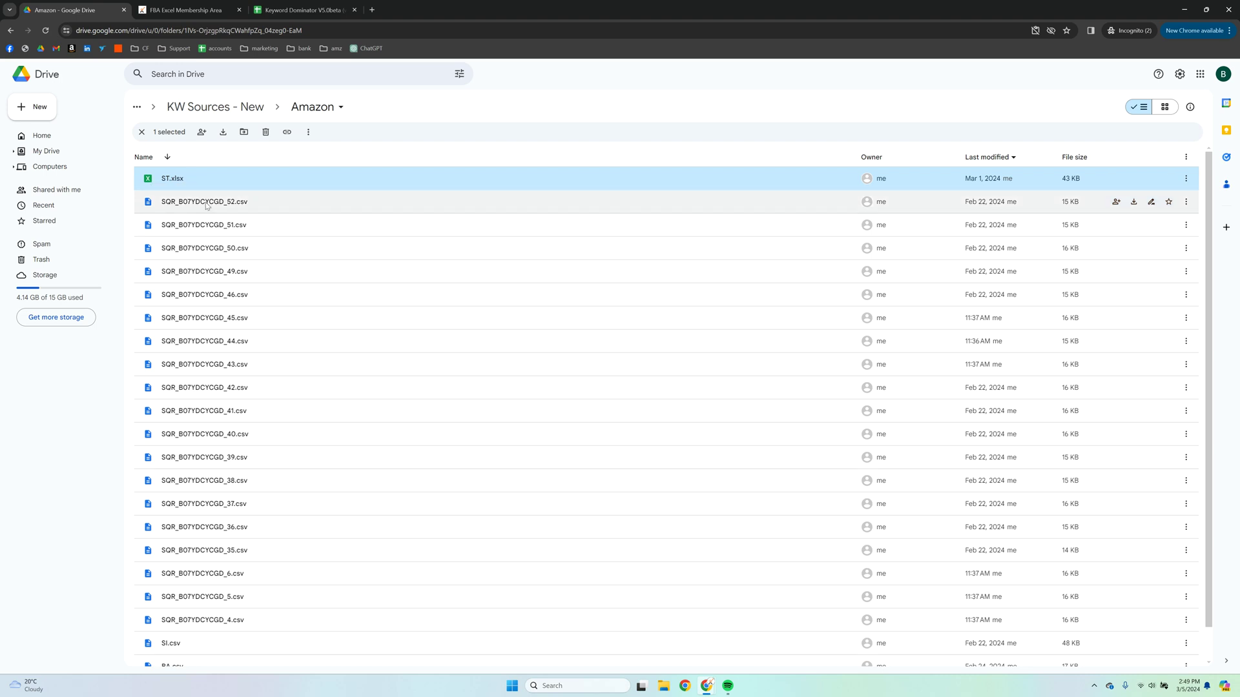
click(198, 201)
shift+click(225, 619)
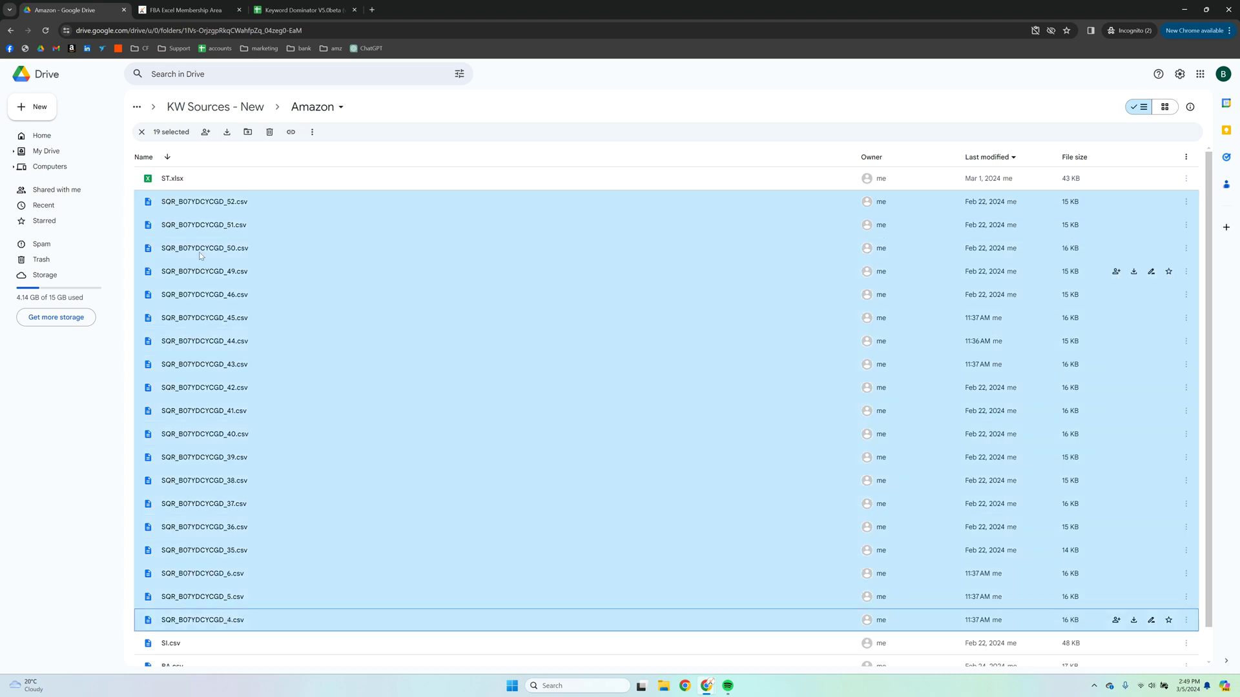
scroll(216, 296, down, 2)
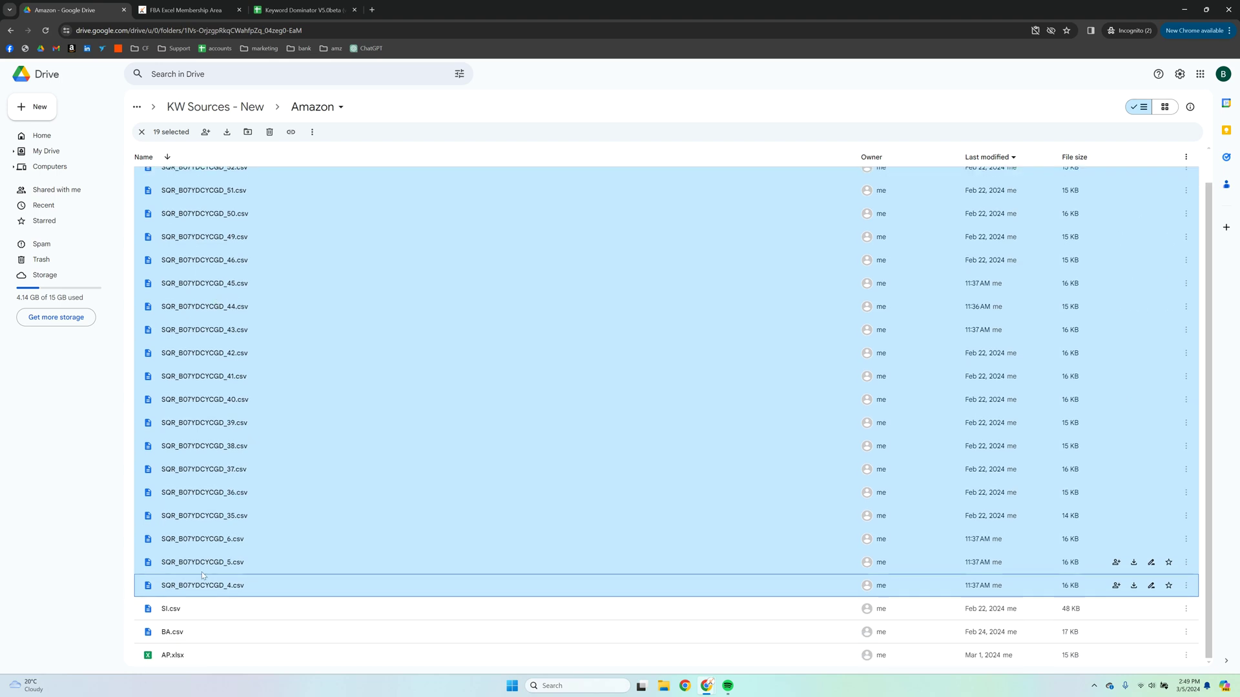
click(220, 608)
click(220, 639)
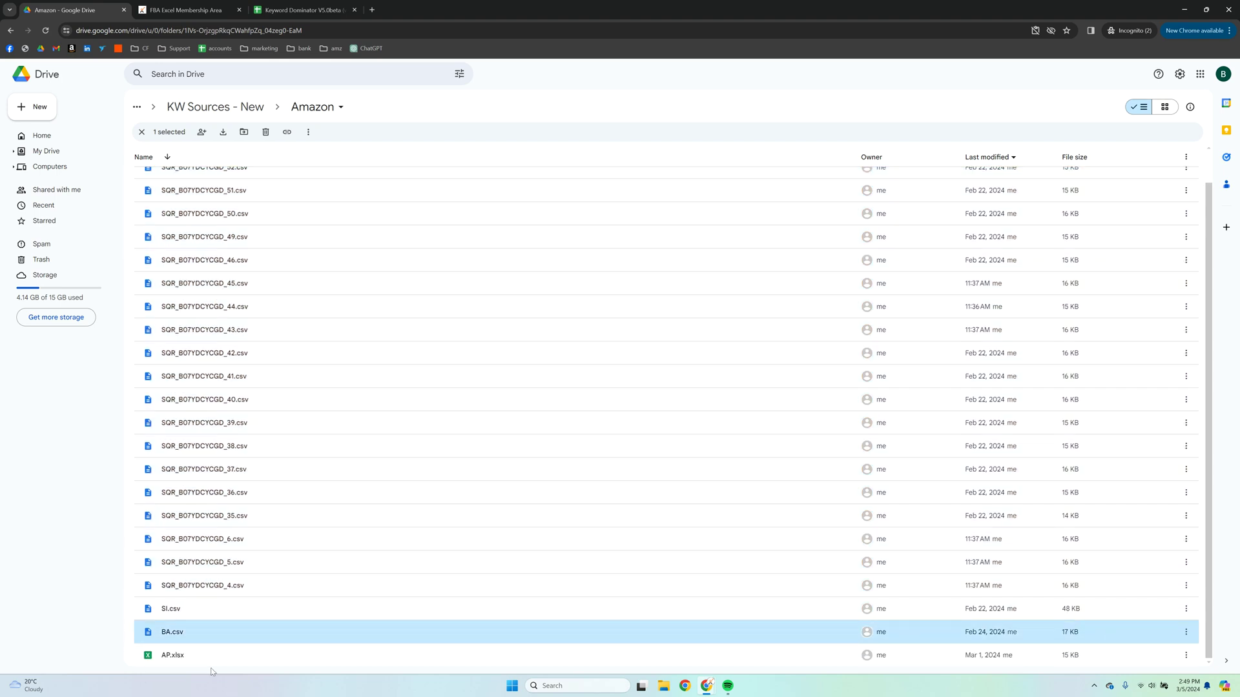
click(258, 655)
click(253, 109)
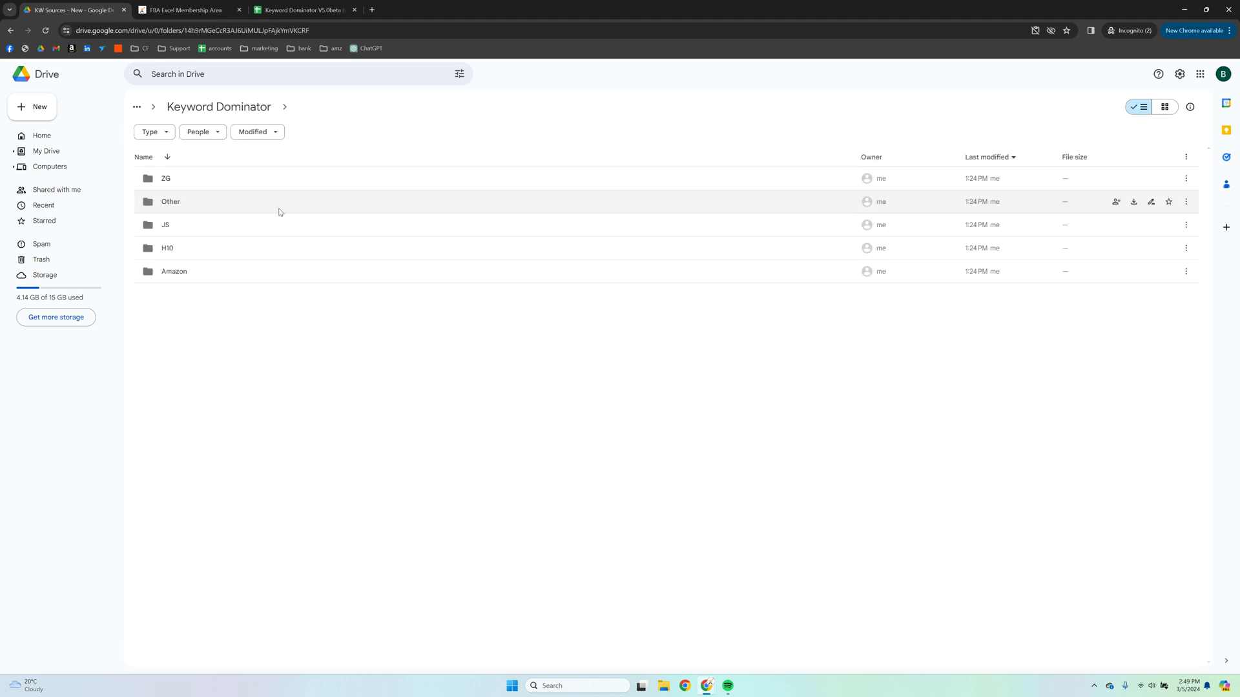
double_click(182, 249)
click(185, 181)
click(242, 110)
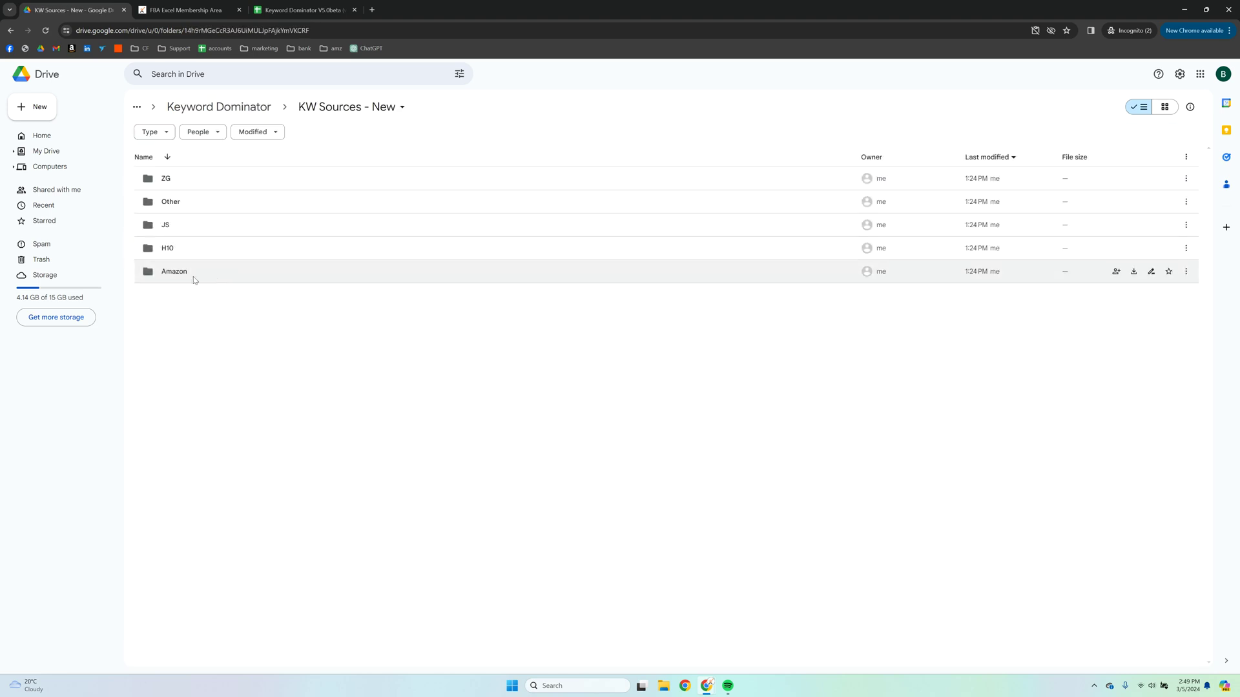
double_click(173, 202)
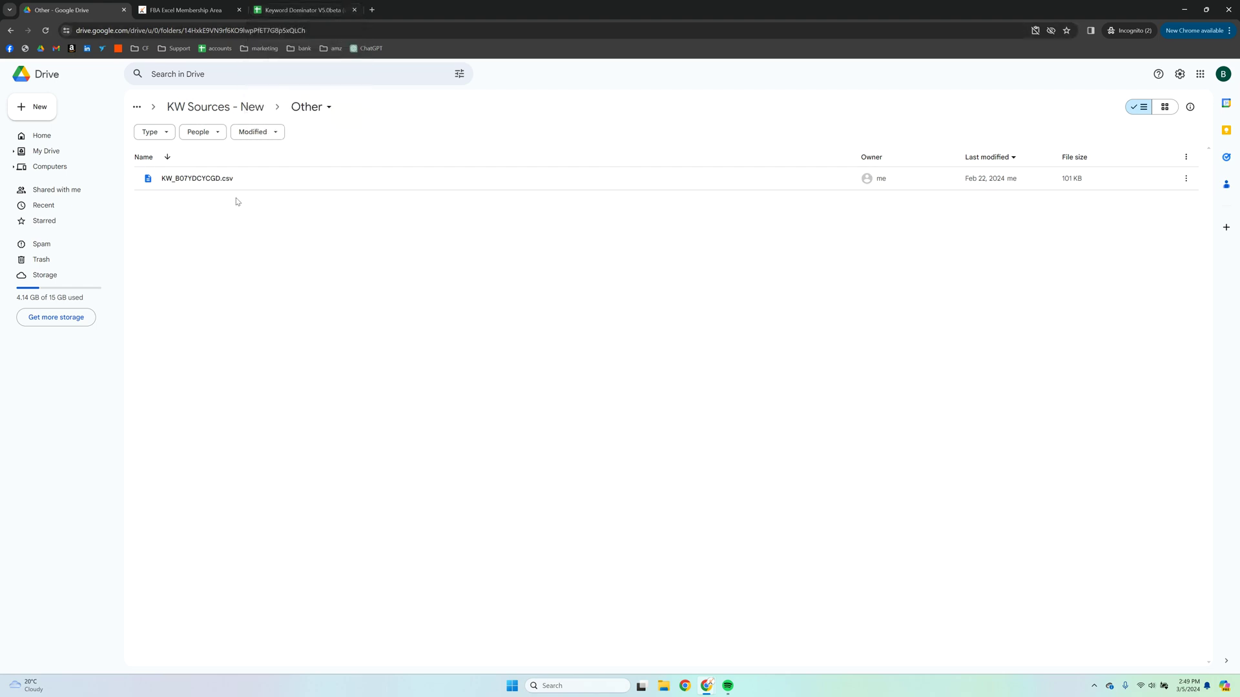
click(292, 11)
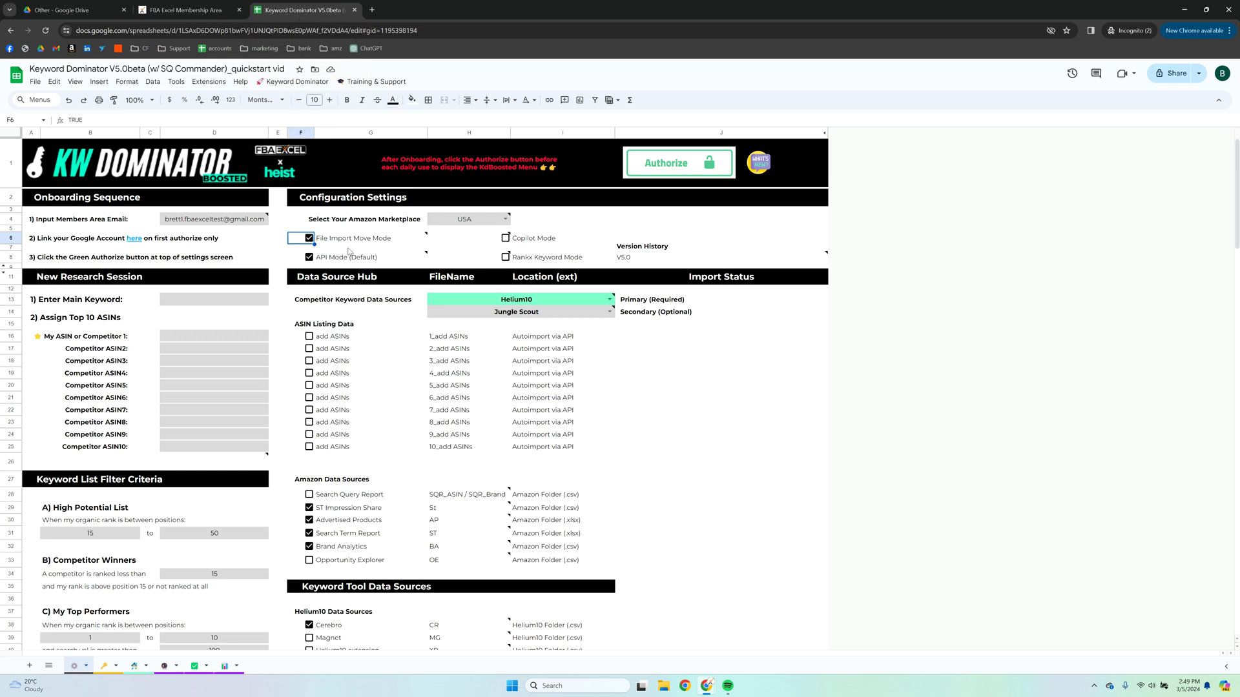
click(309, 238)
click(342, 230)
click(61, 10)
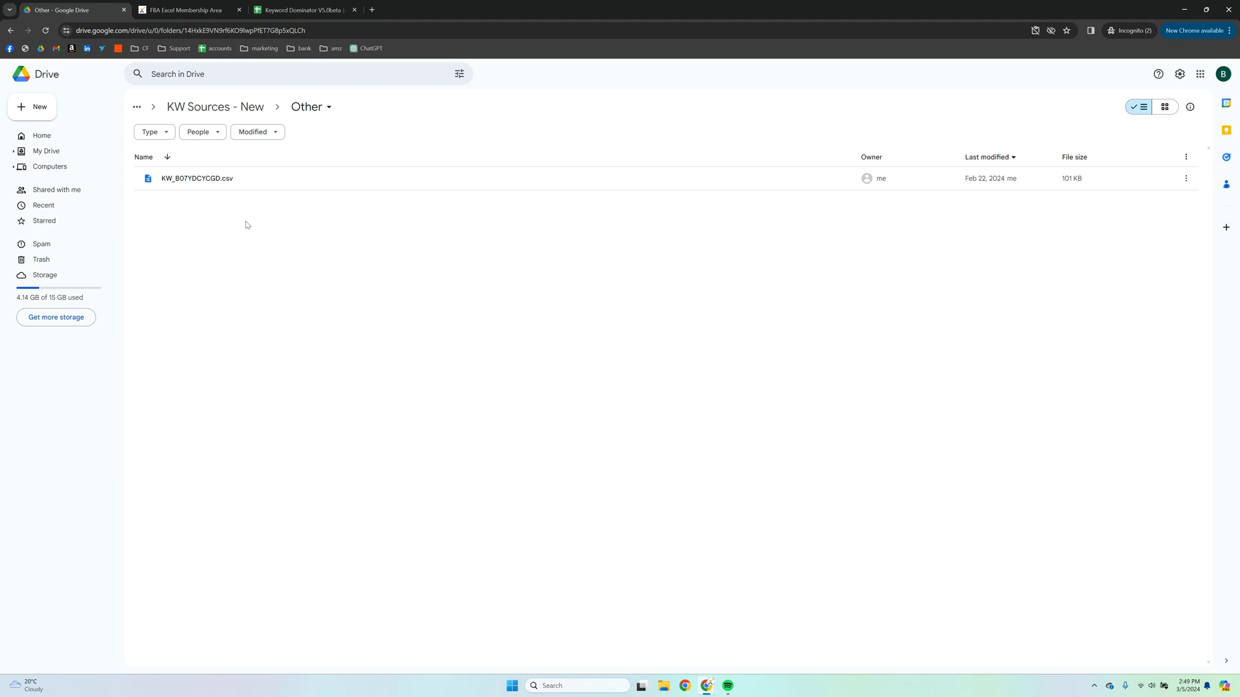
click(221, 110)
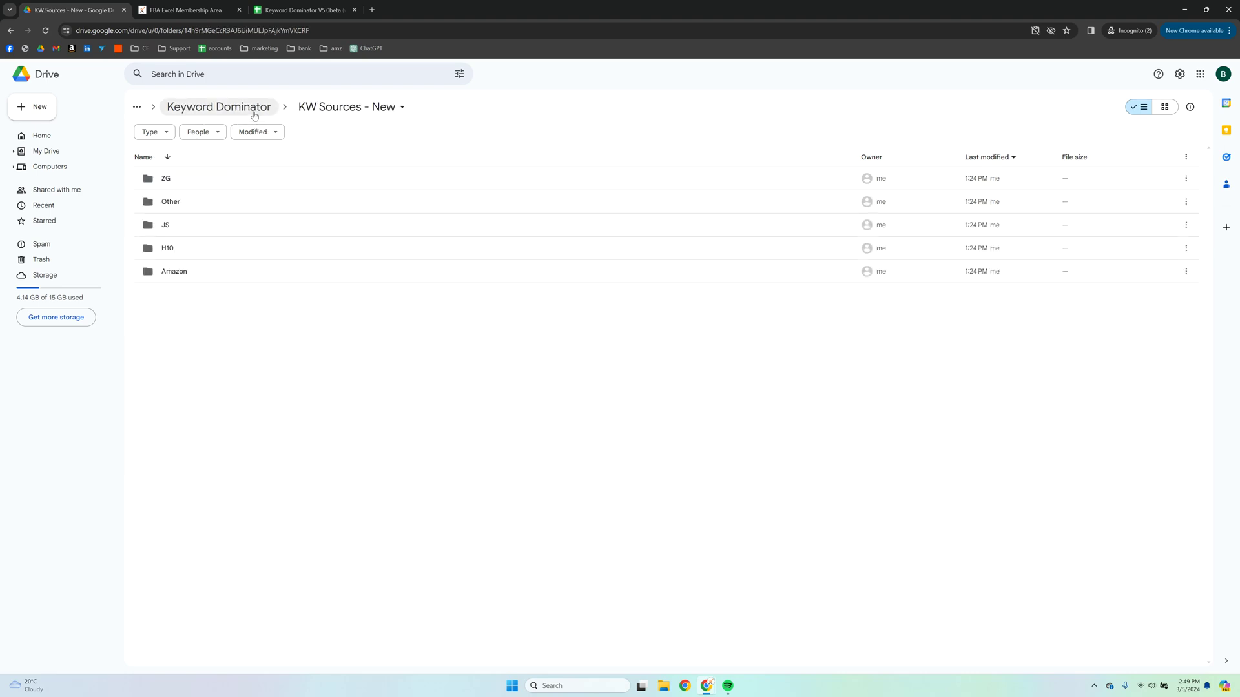
- Open KW Sources - Imported from the Keyword Dominator folder, then return to the Keyword Dominator spreadsheet
click(254, 115)
click(208, 207)
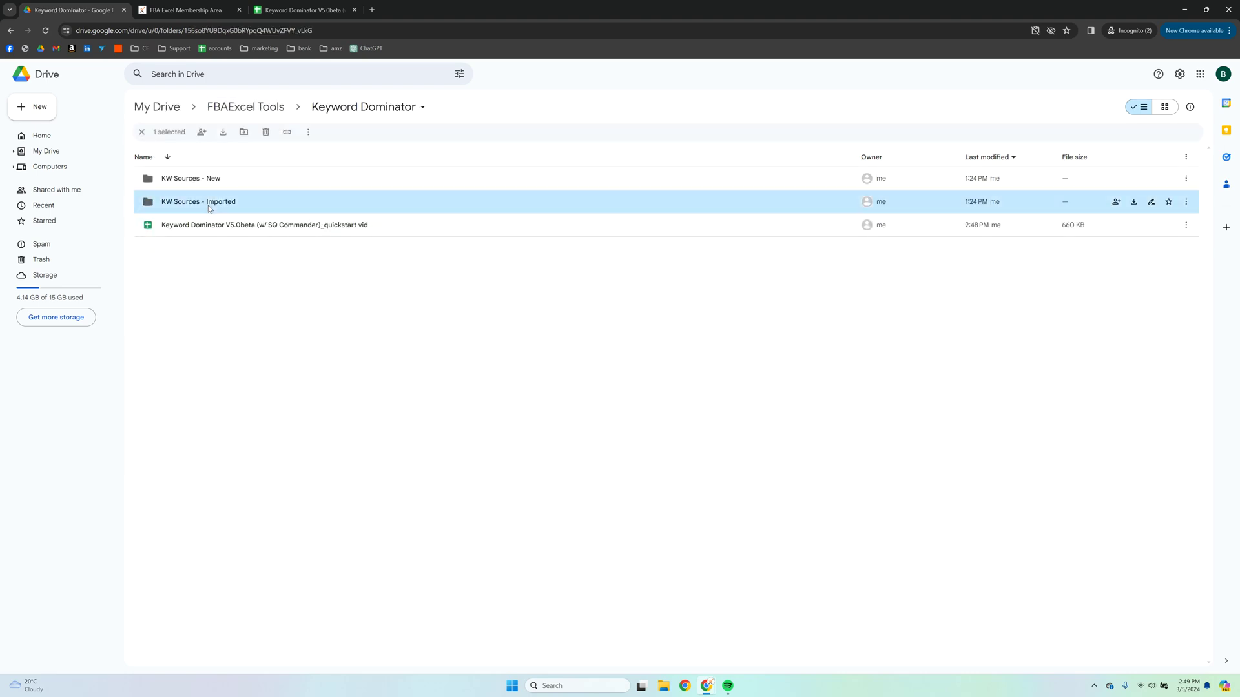
double_click(209, 208)
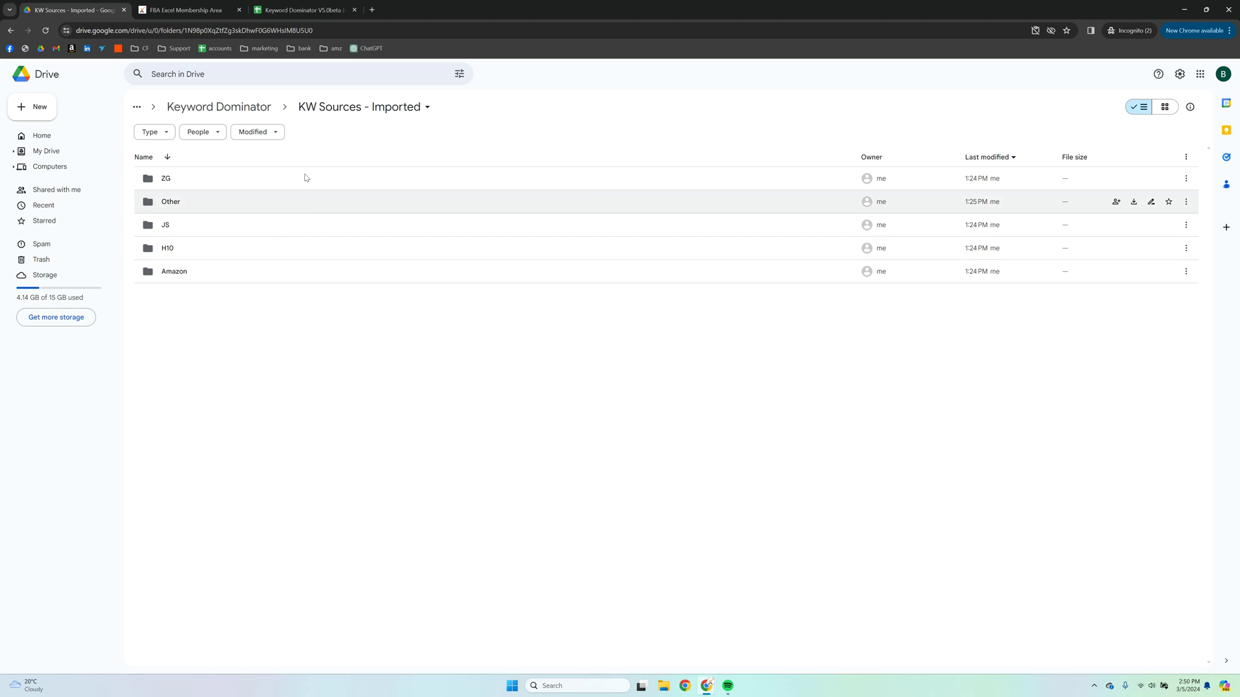
click(282, 11)
click(654, 409)
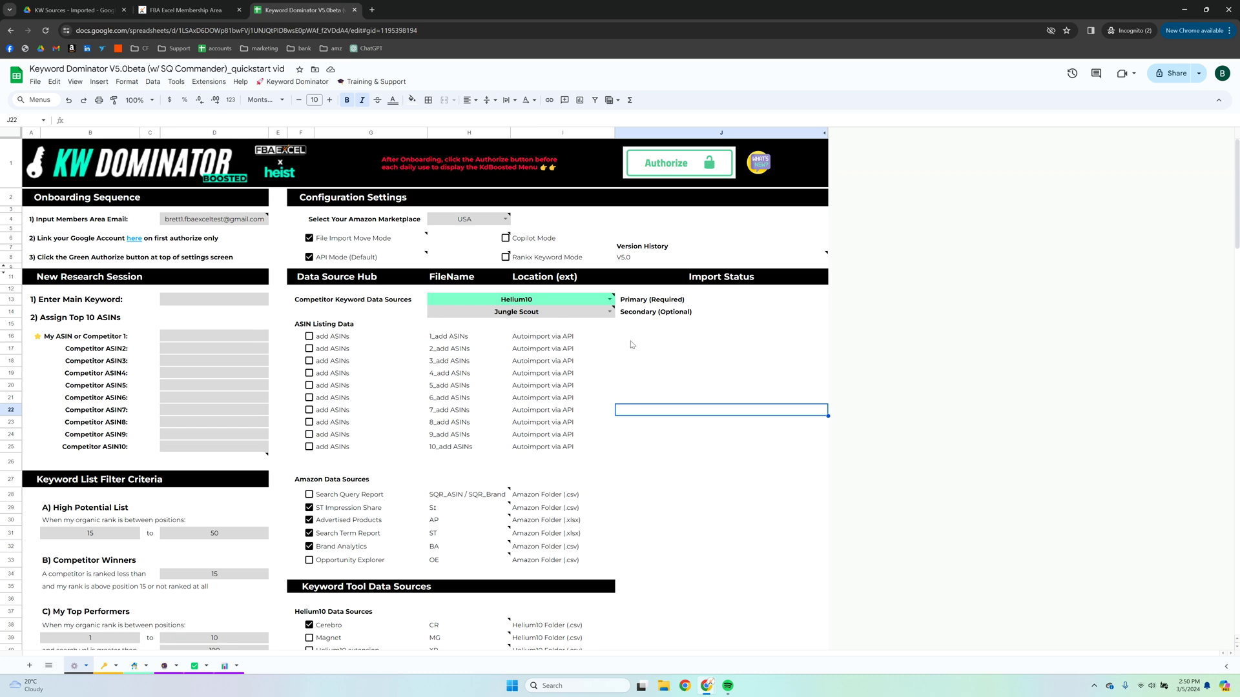
- Untick File Import Move Mode in F6 and scroll down to the data source sections
click(309, 238)
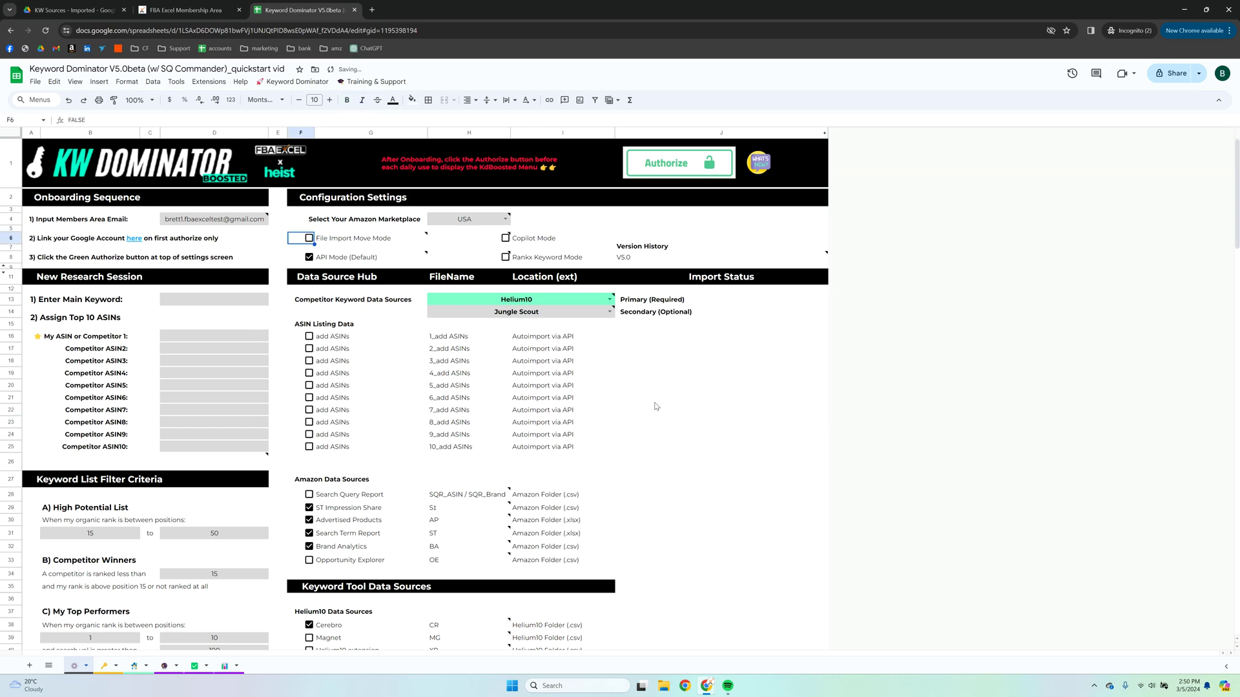
scroll(652, 408, down, 3)
scroll(666, 409, down, 3)
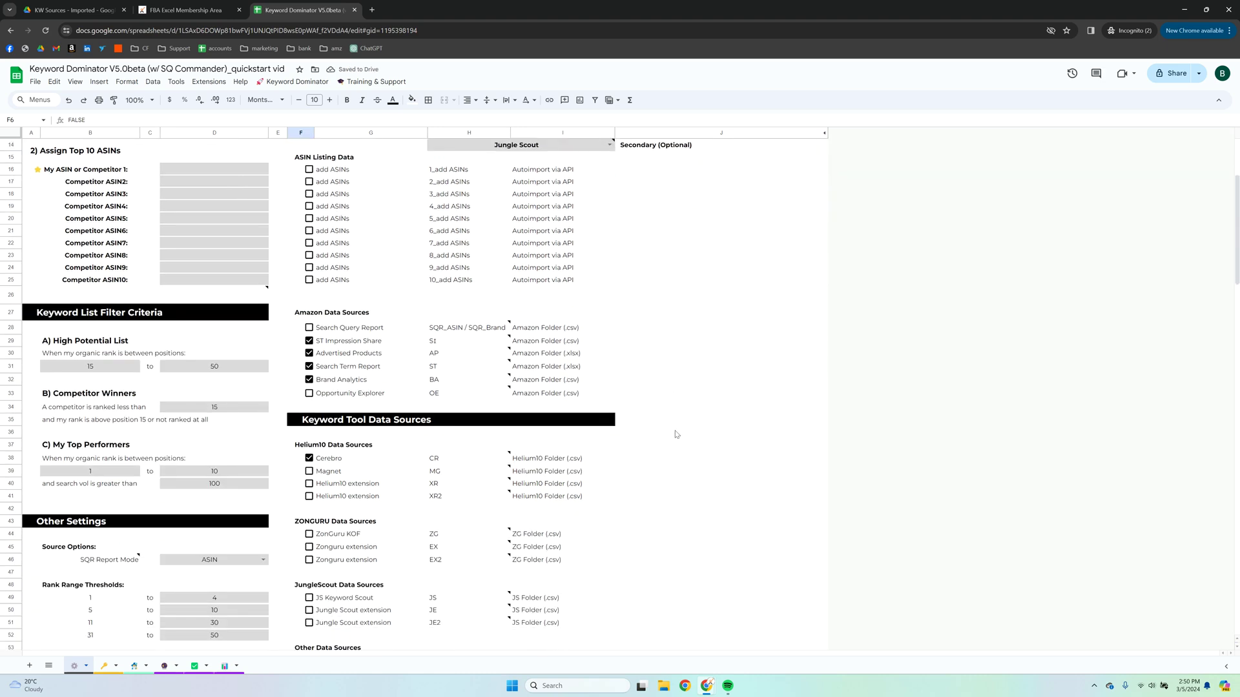
scroll(681, 439, down, 2)
scroll(347, 289, down, 3)
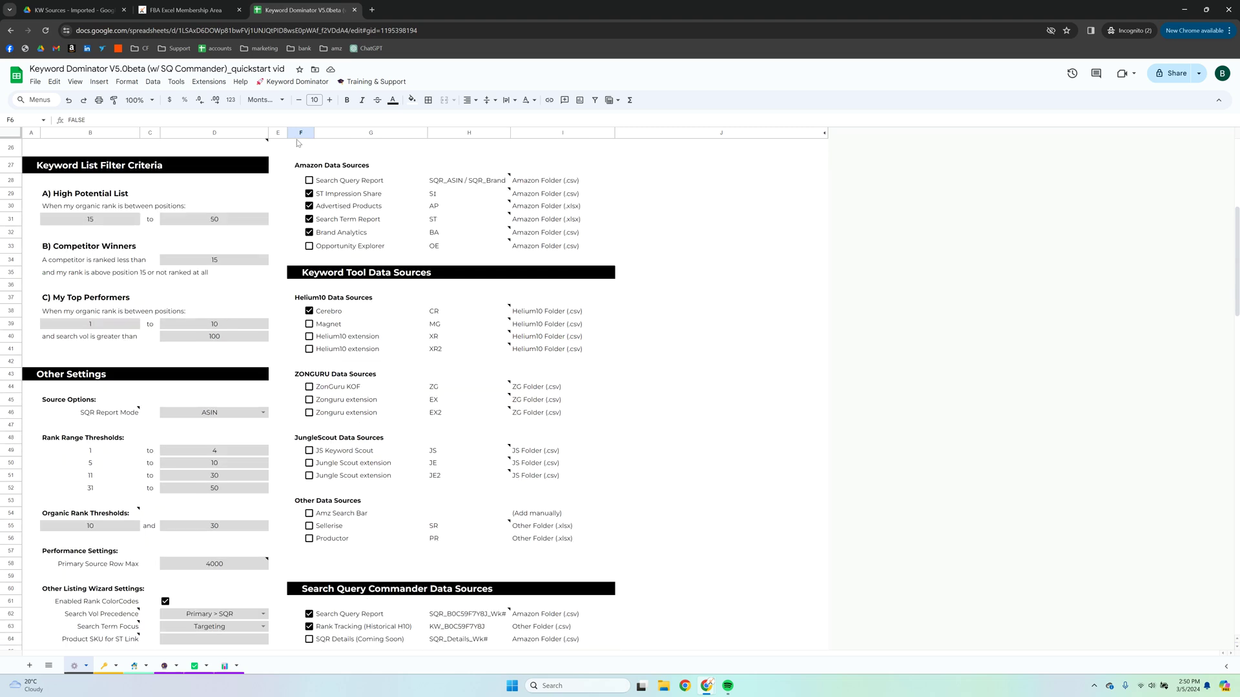
- Run '3) Import Data into Keyword Dominator' from the Keyword Dominator menu
click(295, 84)
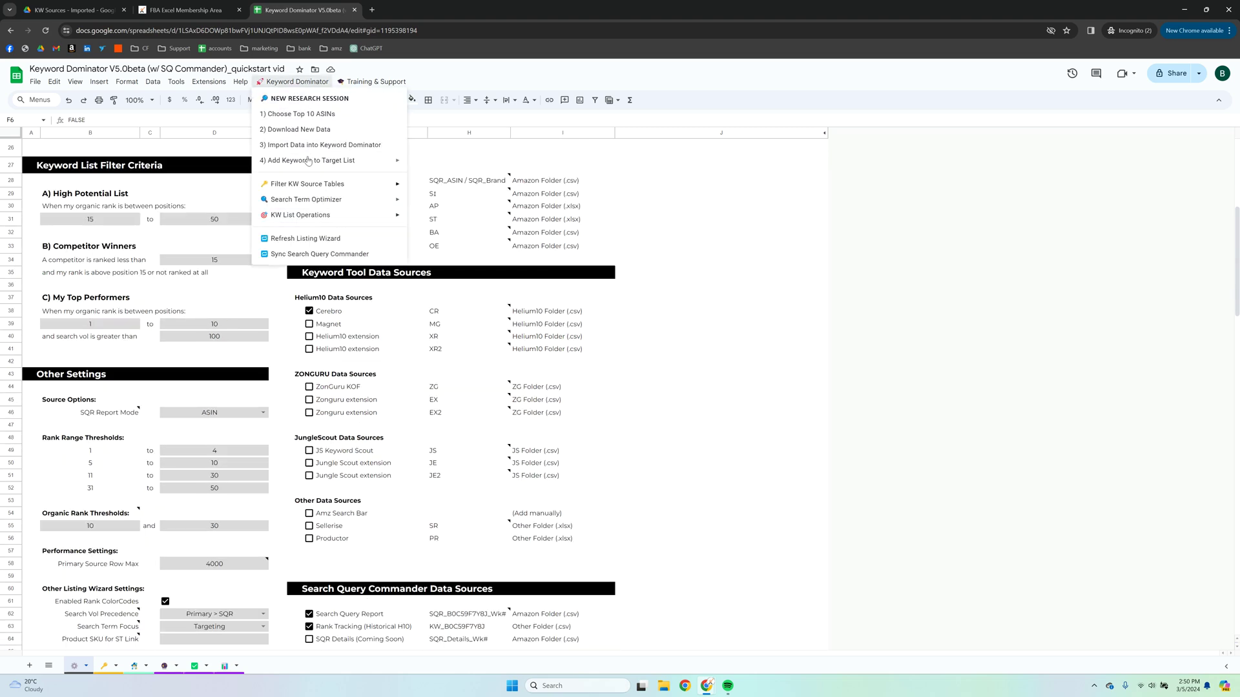
click(304, 148)
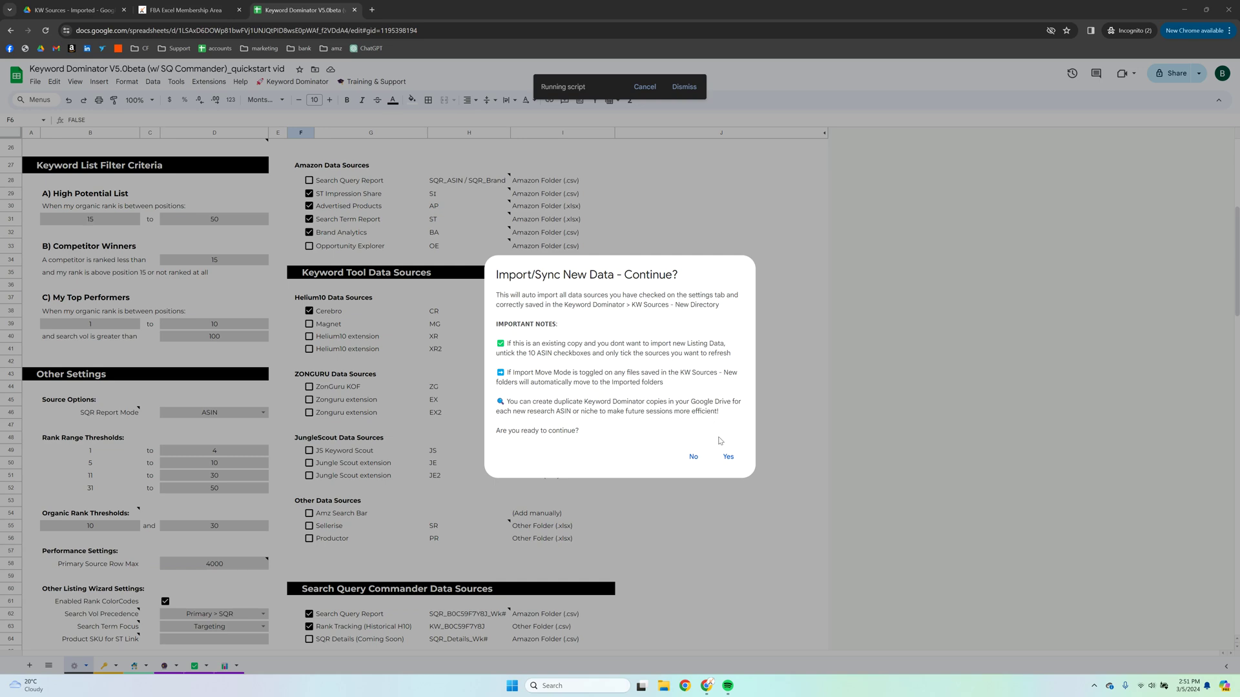
- Confirm Yes to import the SI, AP, ST, BA, CR, SQR and KW files, then dismiss the completion notice
click(728, 457)
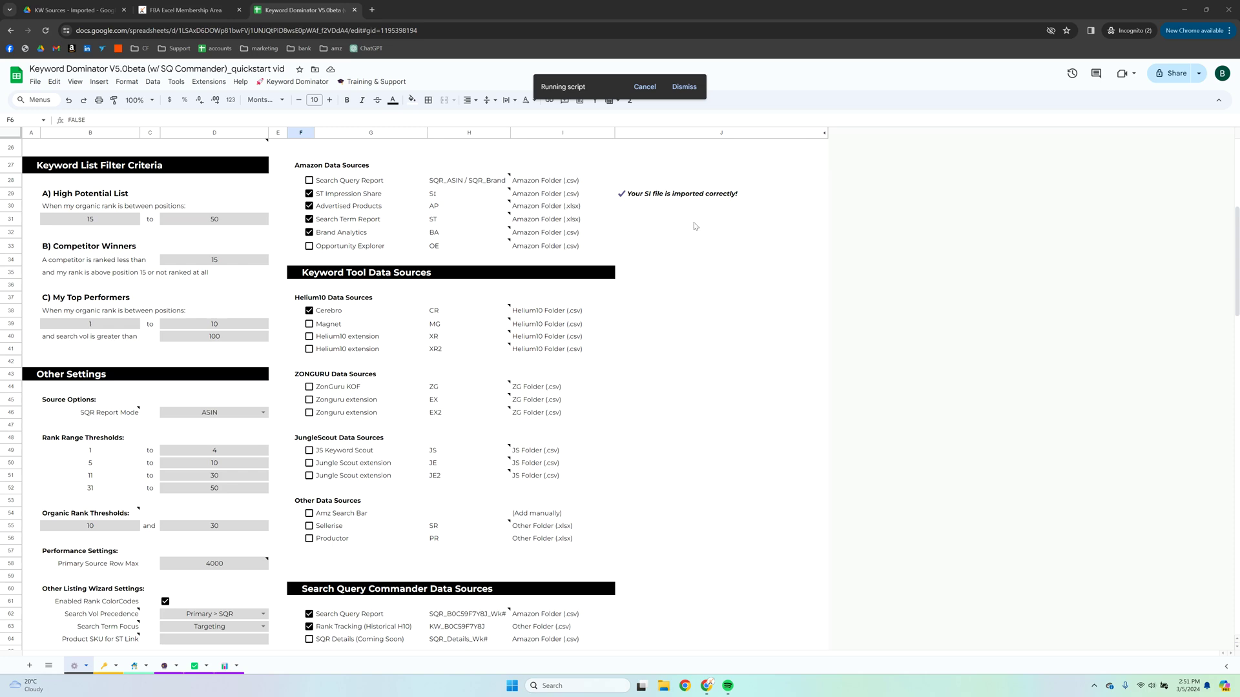
scroll(635, 201, up, 5)
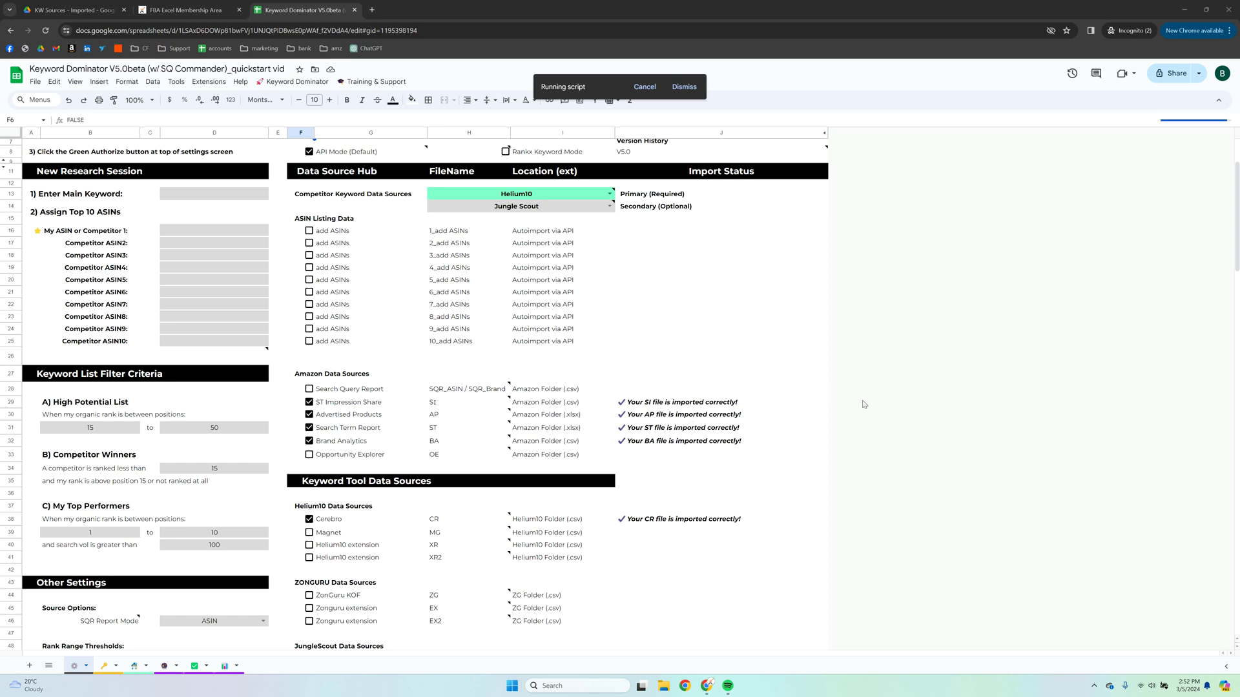
scroll(838, 425, down, 2)
scroll(800, 436, down, 1)
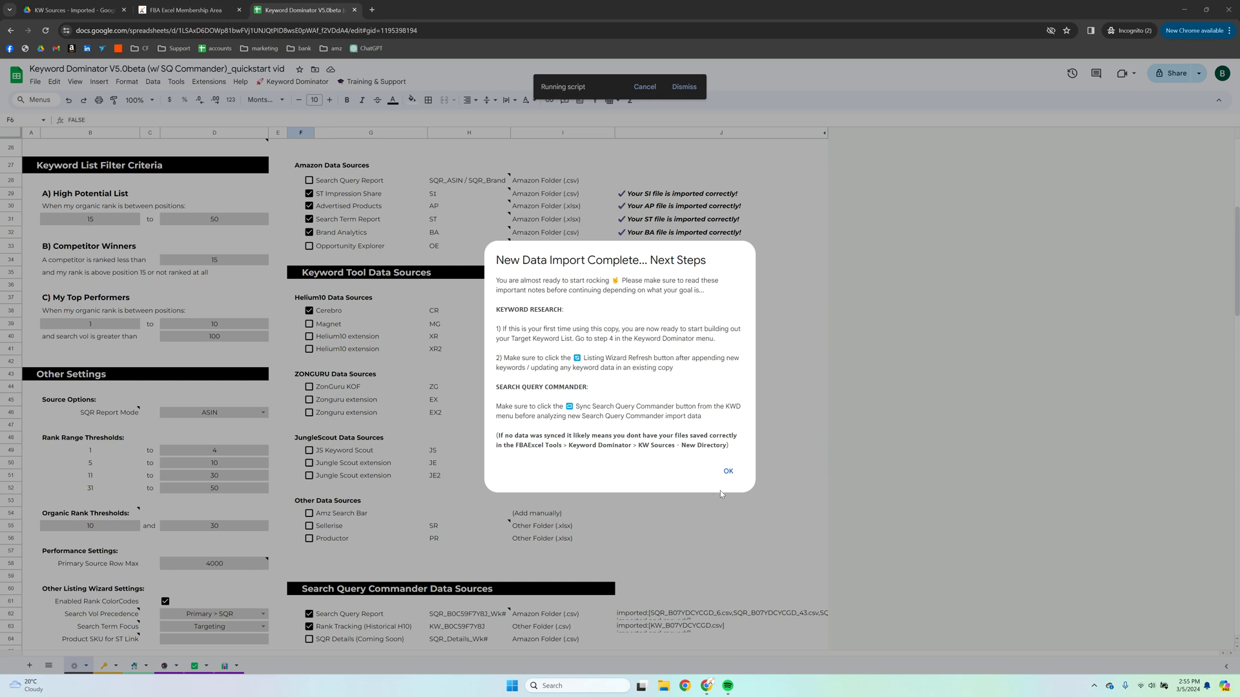
click(729, 470)
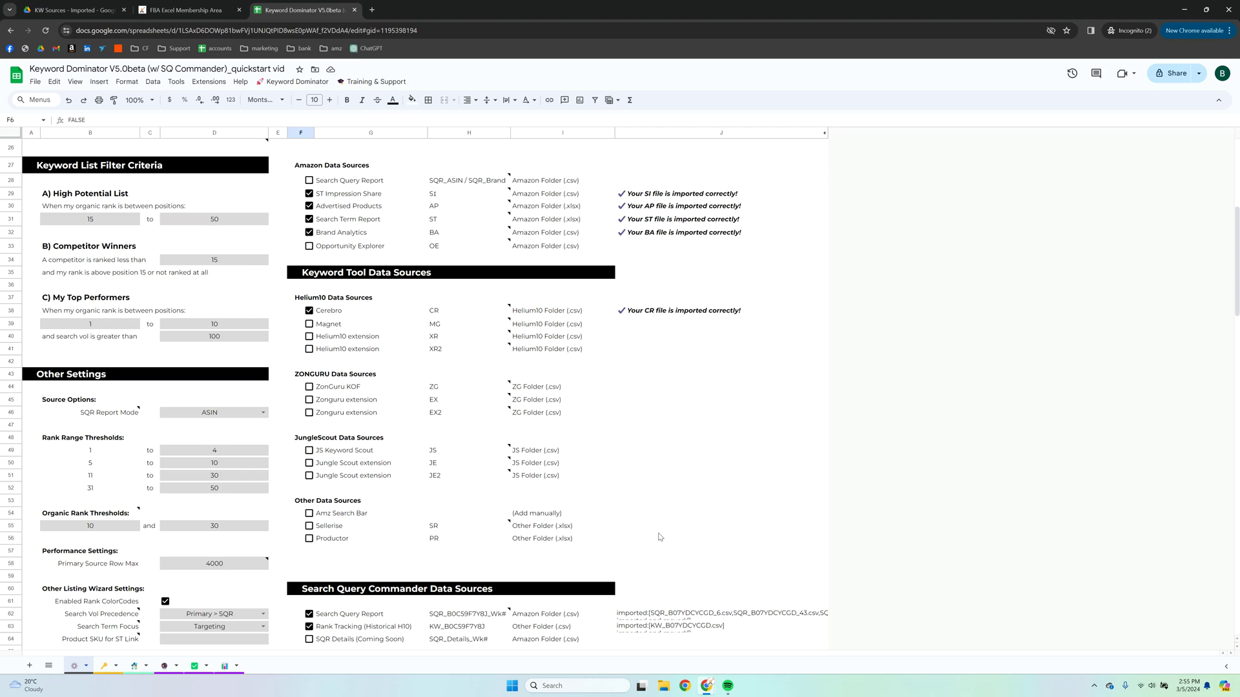
scroll(647, 509, down, 5)
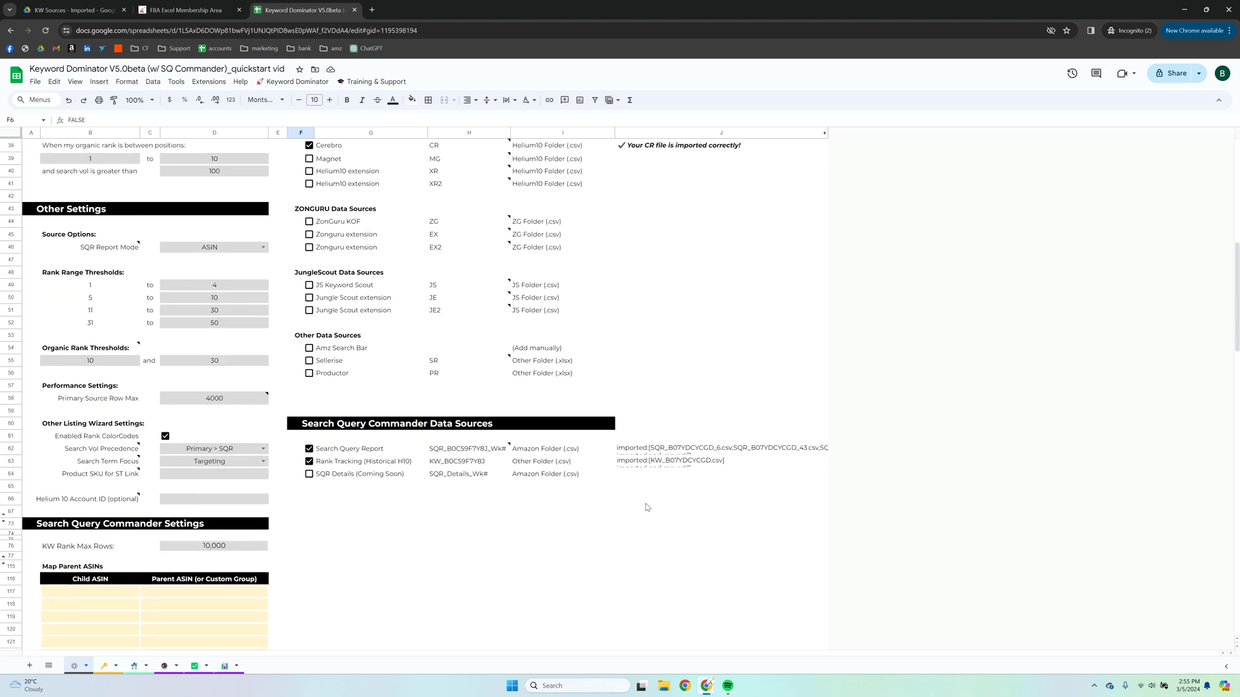
click(117, 494)
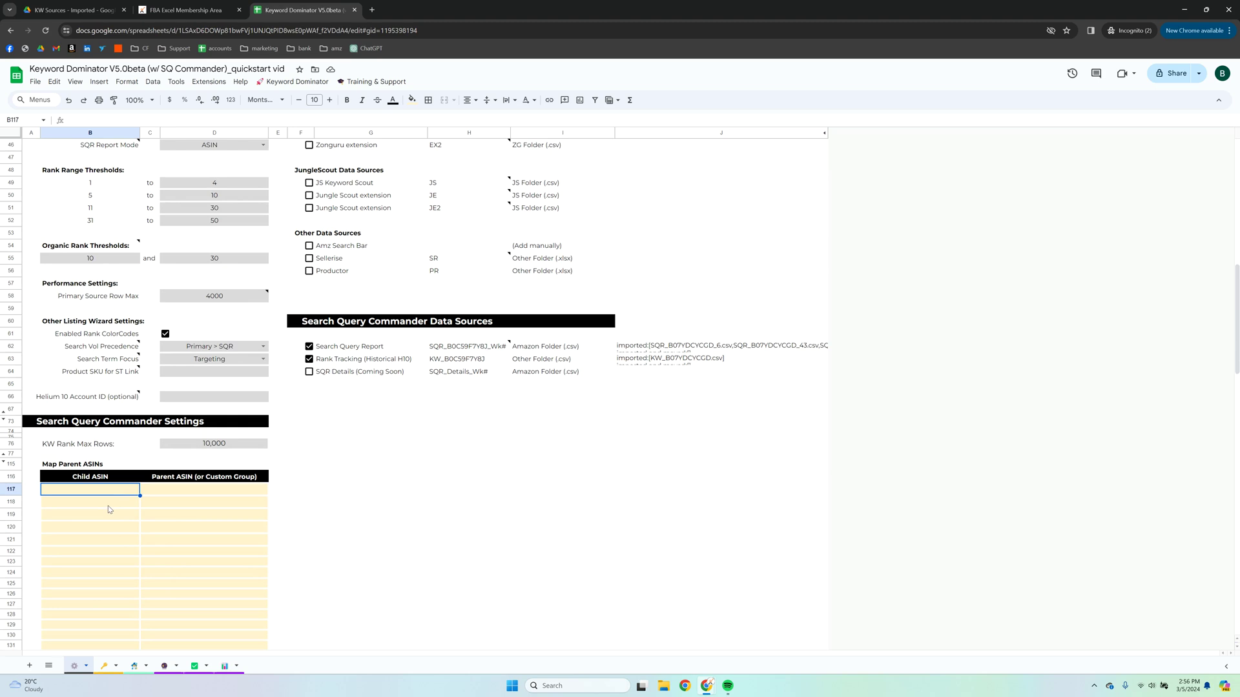
click(193, 494)
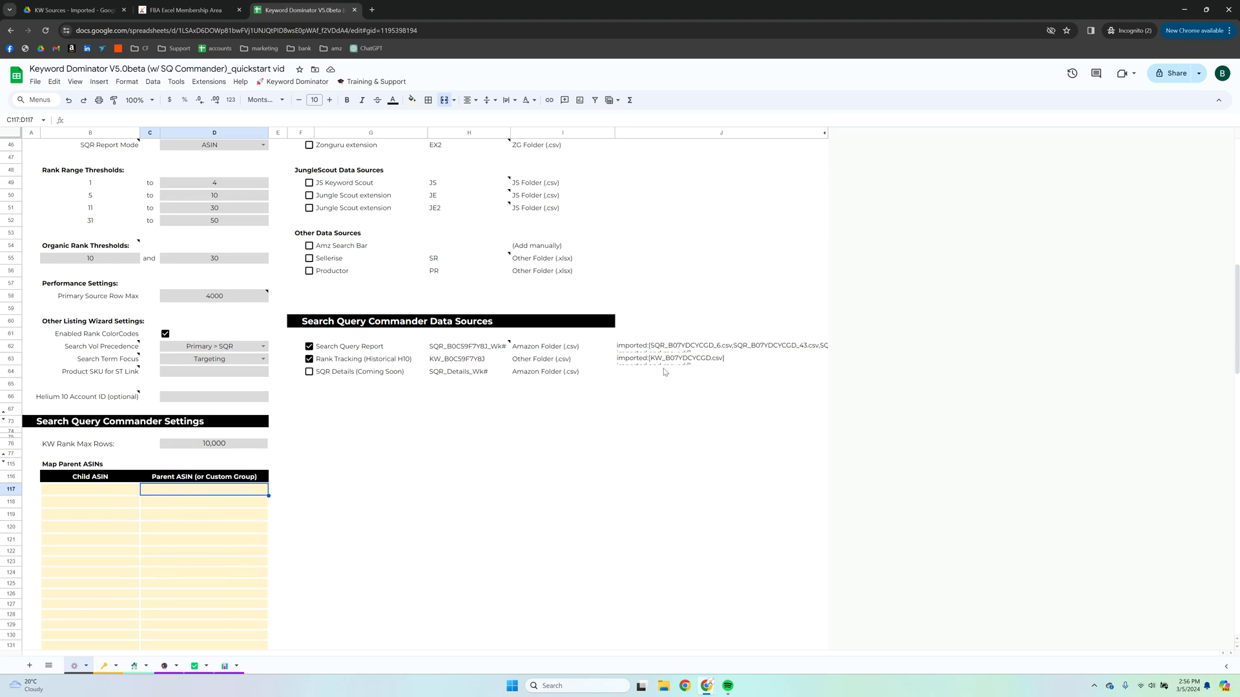
scroll(662, 366, up, 4)
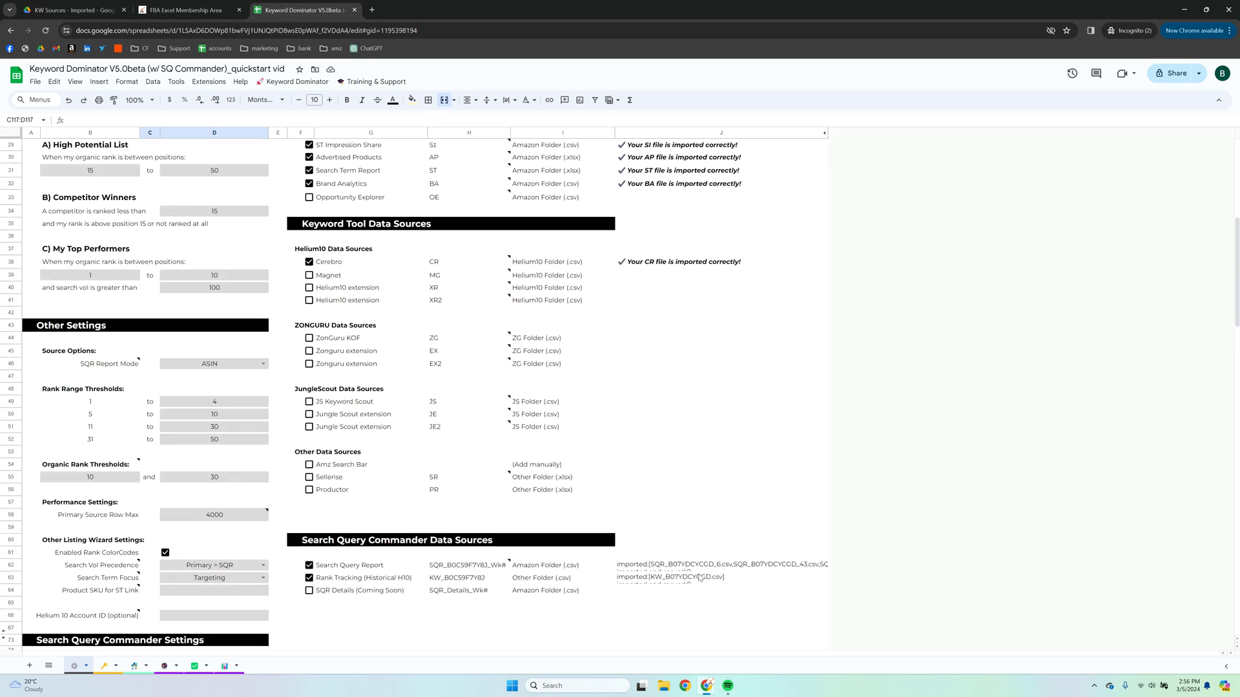
- Untick the Rank Tracking and Search Query Report data sources, then browse the Keyword Dominator menu without running anything
click(309, 578)
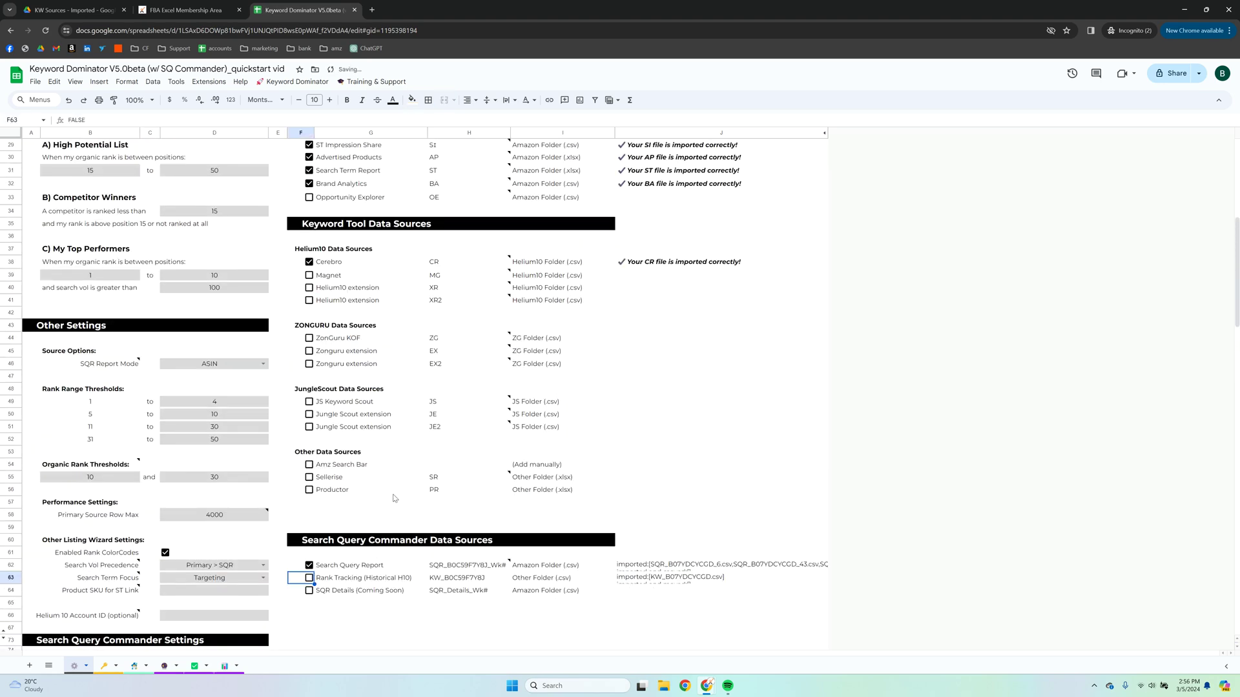
scroll(362, 536, up, 3)
scroll(342, 550, down, 2)
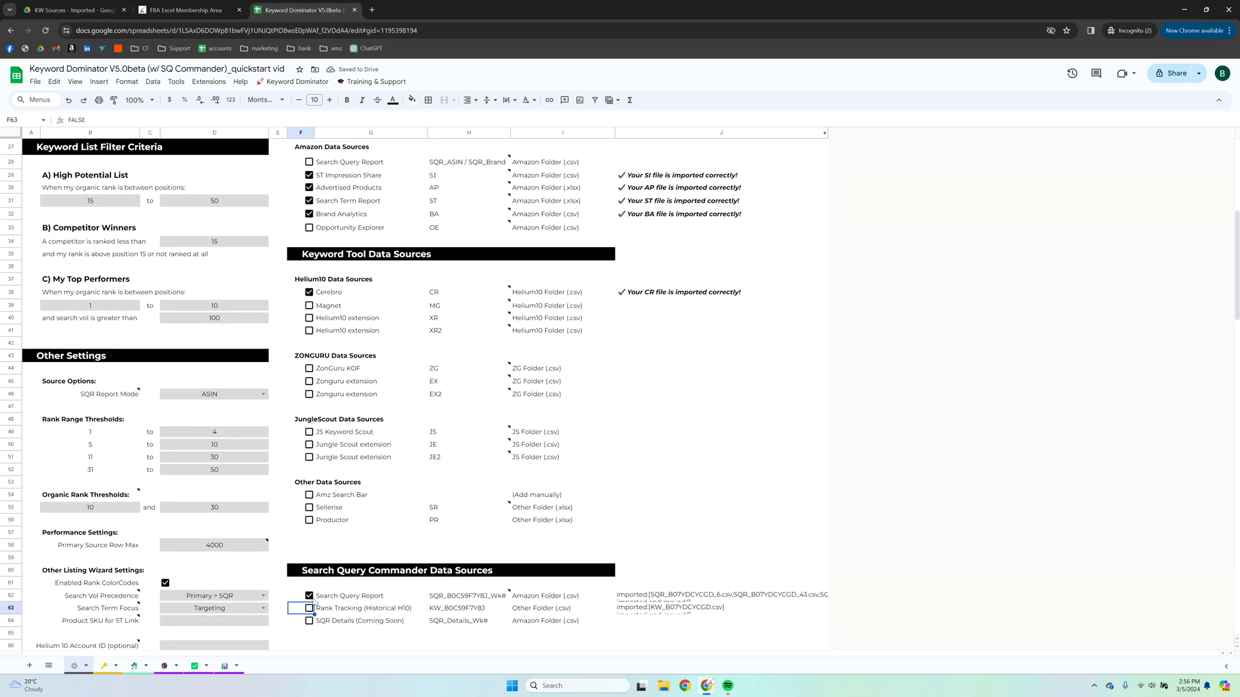
click(310, 596)
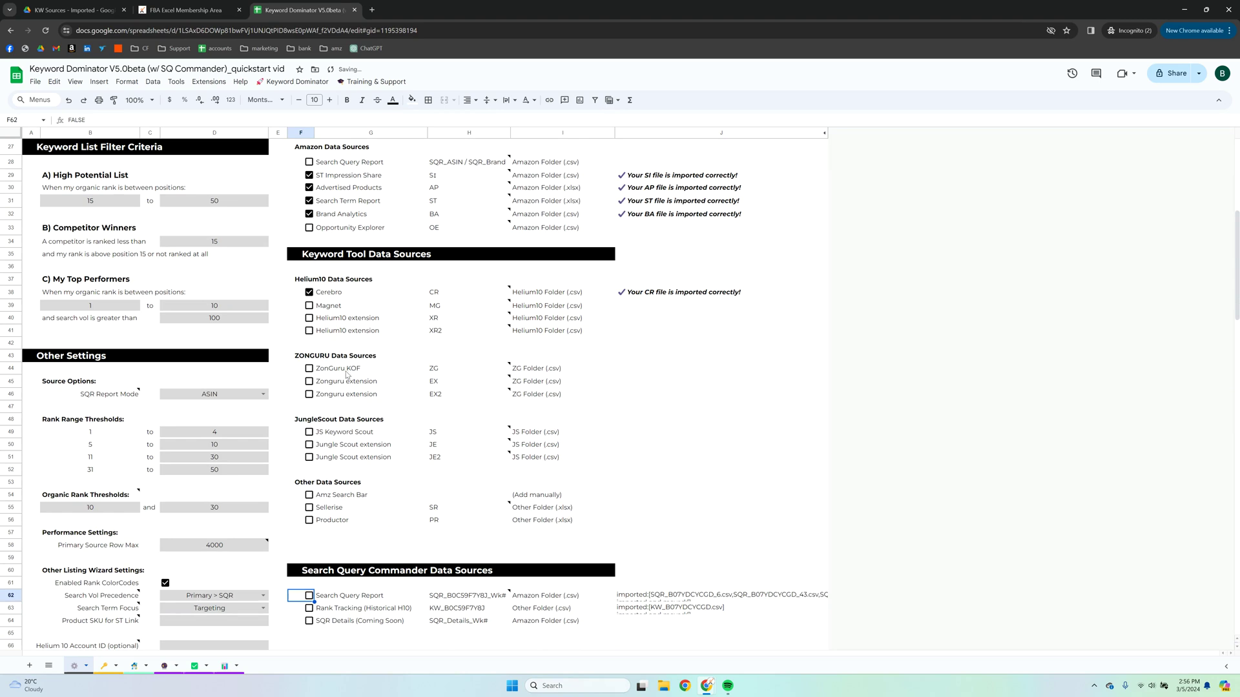
scroll(323, 271, up, 2)
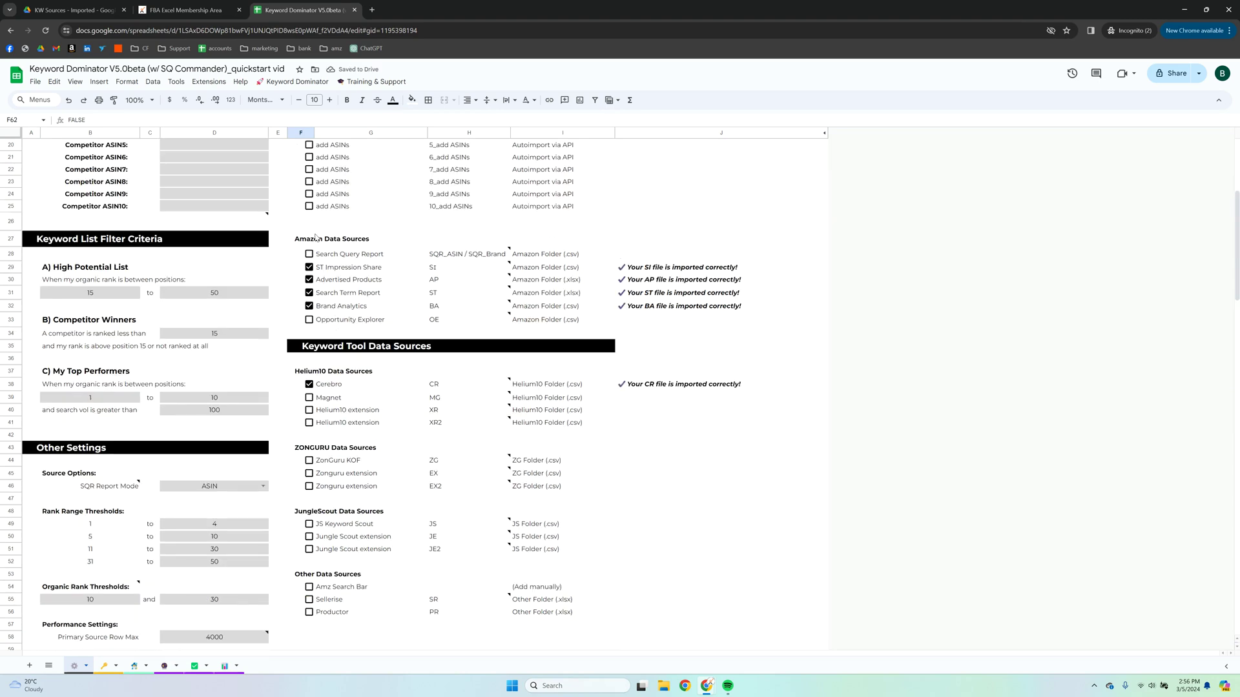
click(288, 83)
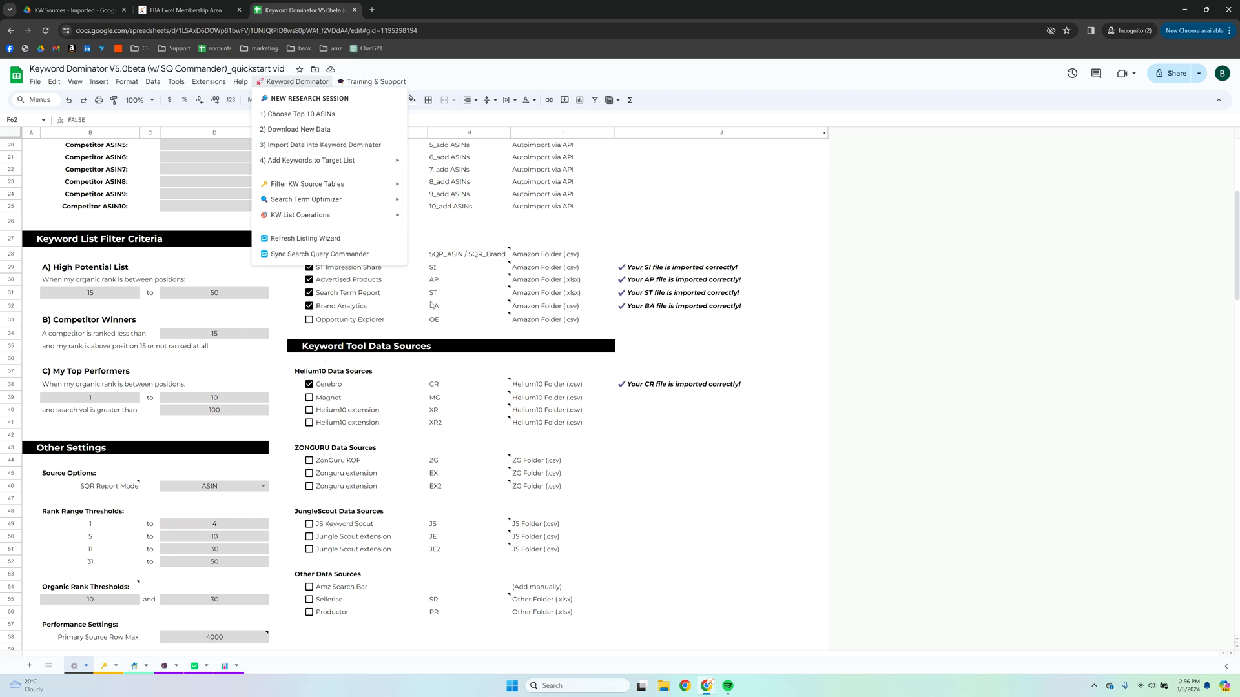
click(724, 476)
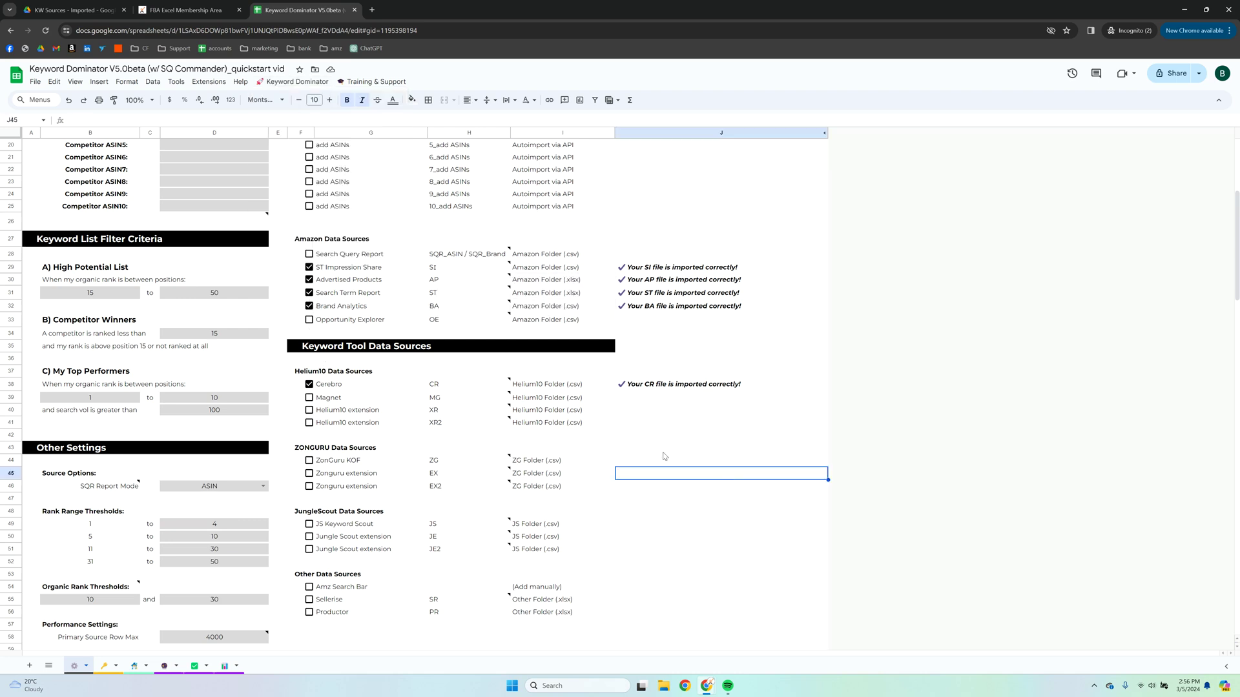
- Tick Search Query Report and Rank Tracking (Historical H10), then select the Child and Parent ASIN mapping cells
scroll(508, 522, down, 5)
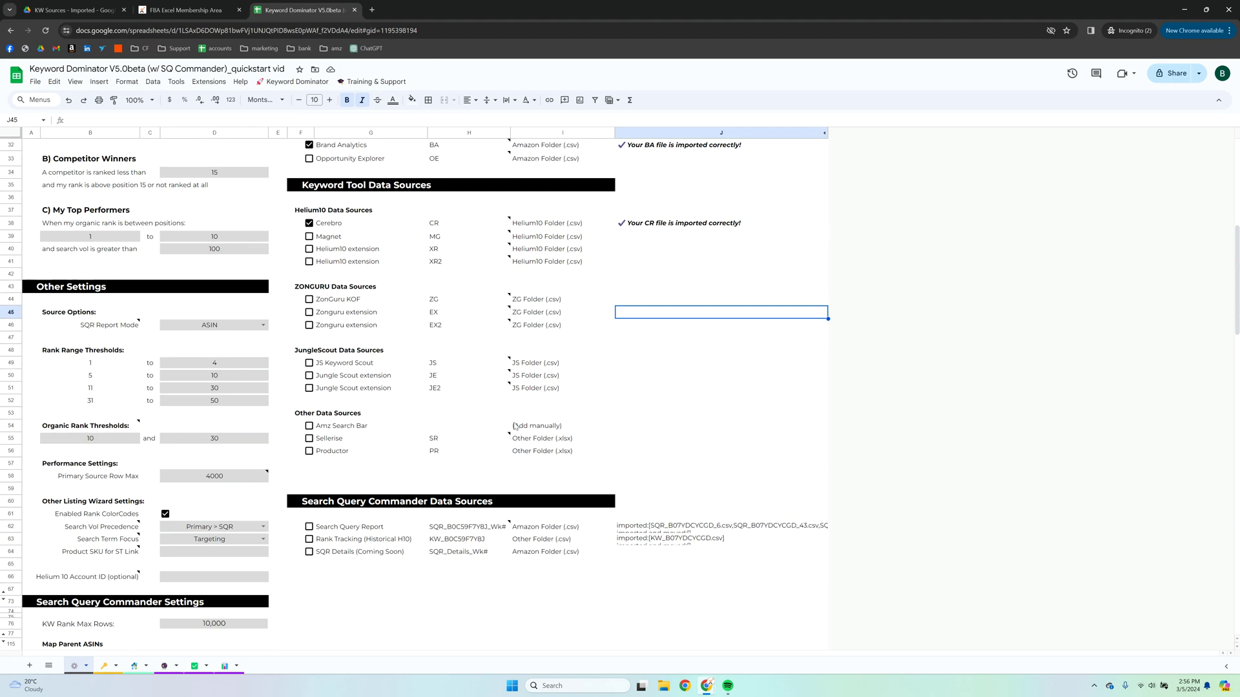
scroll(479, 438, down, 2)
click(309, 460)
click(310, 474)
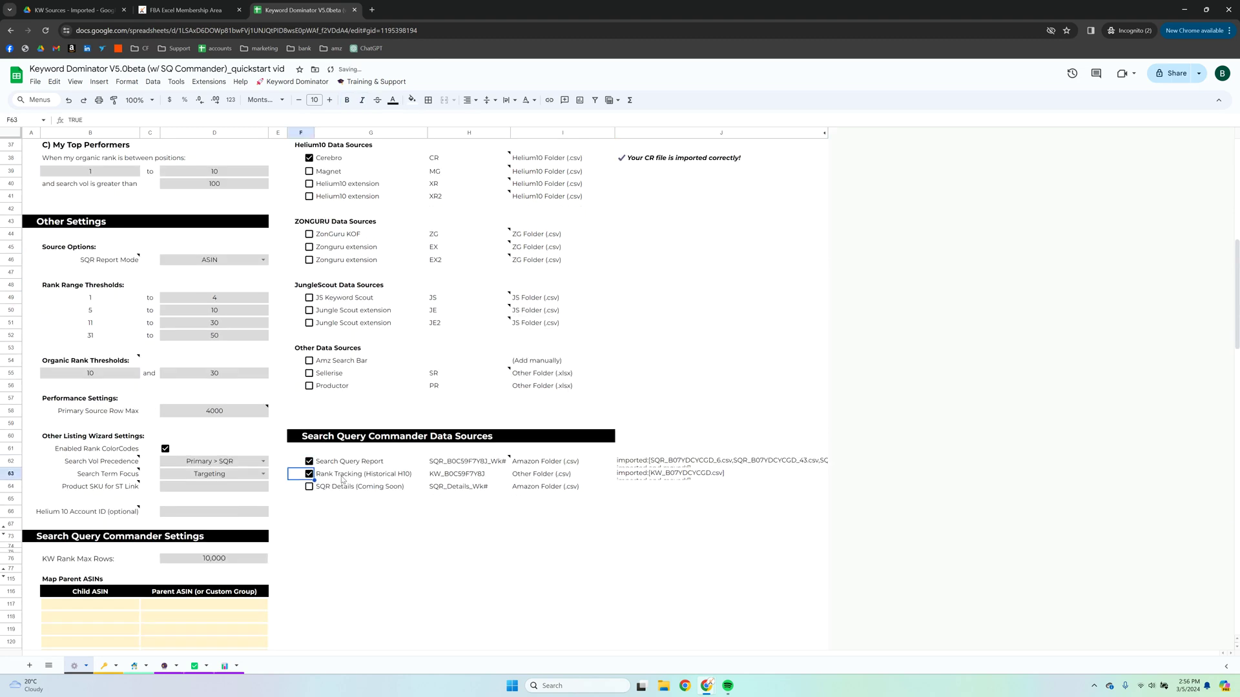
scroll(645, 284, up, 5)
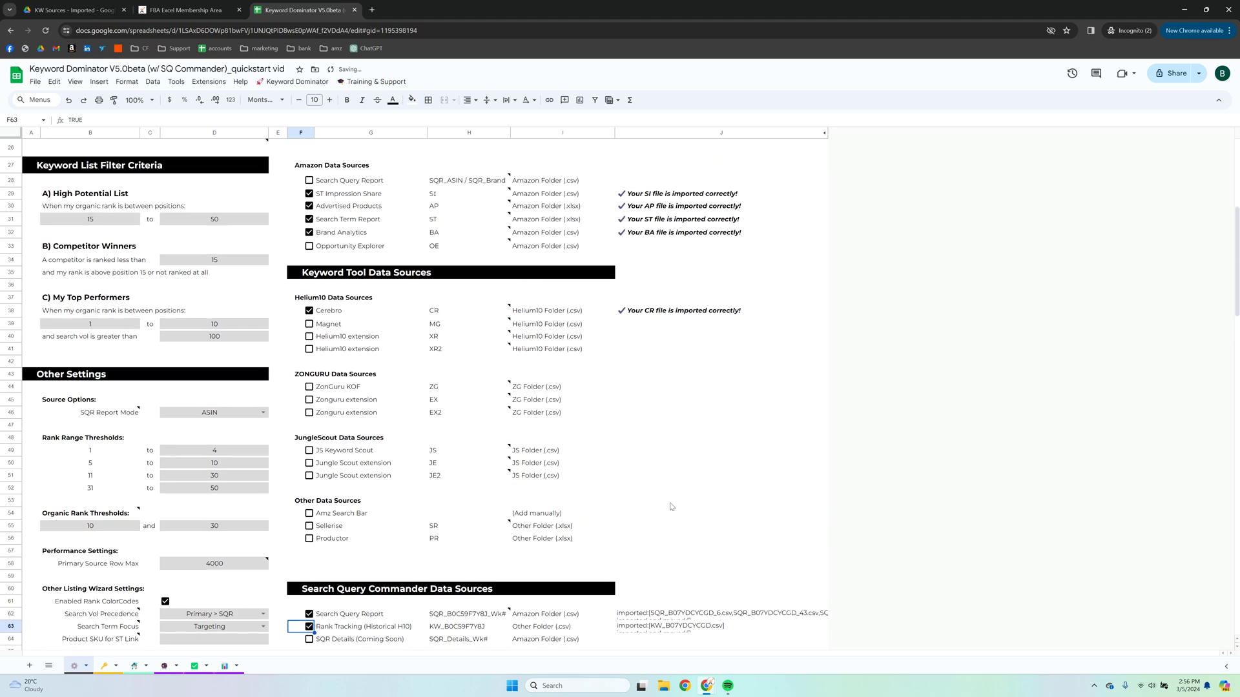
scroll(648, 510, down, 5)
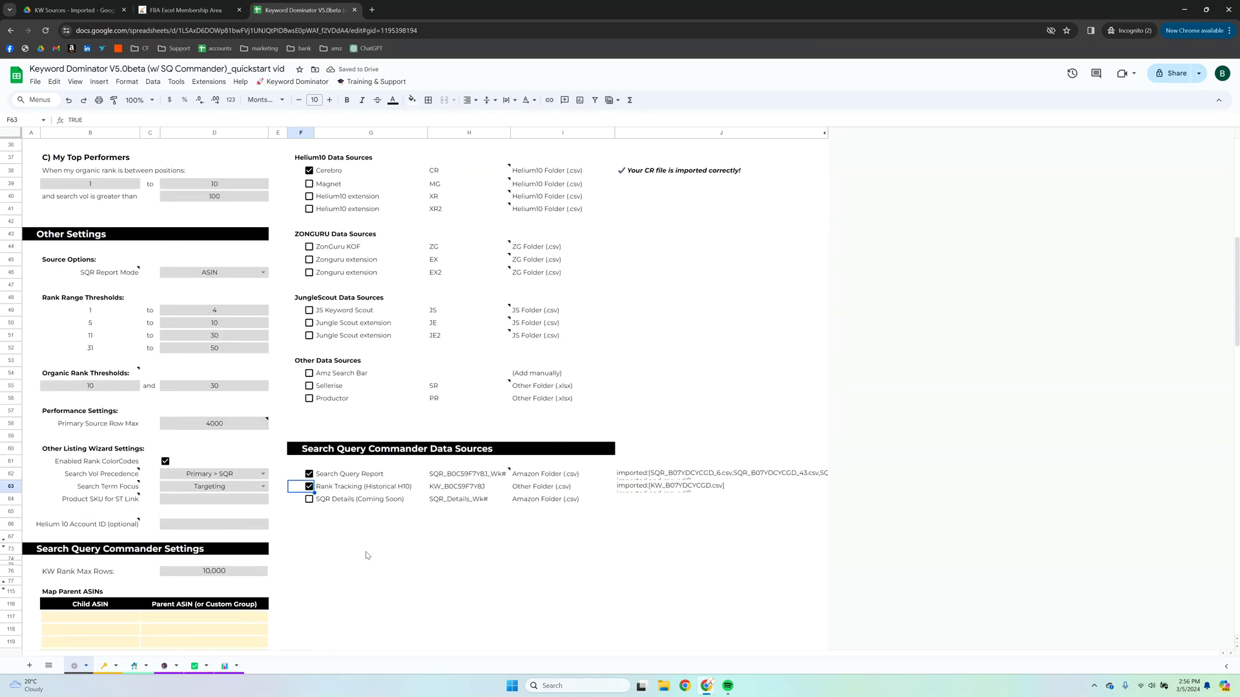
scroll(366, 556, down, 2)
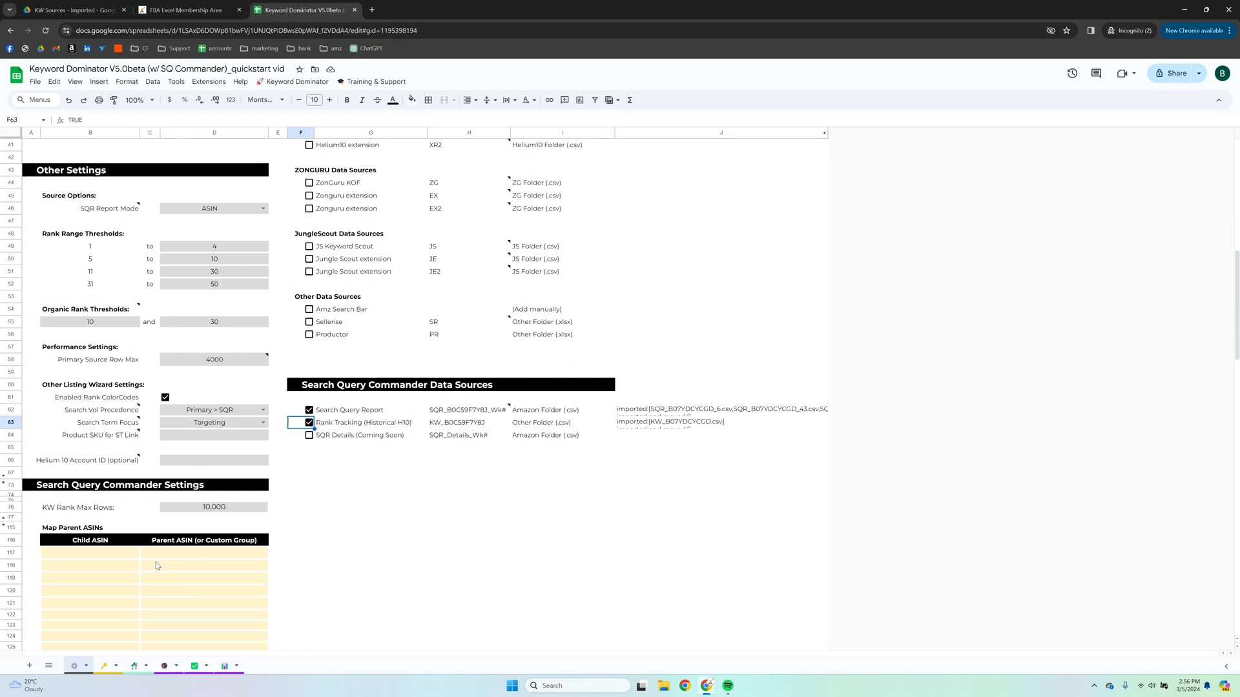
click(106, 555)
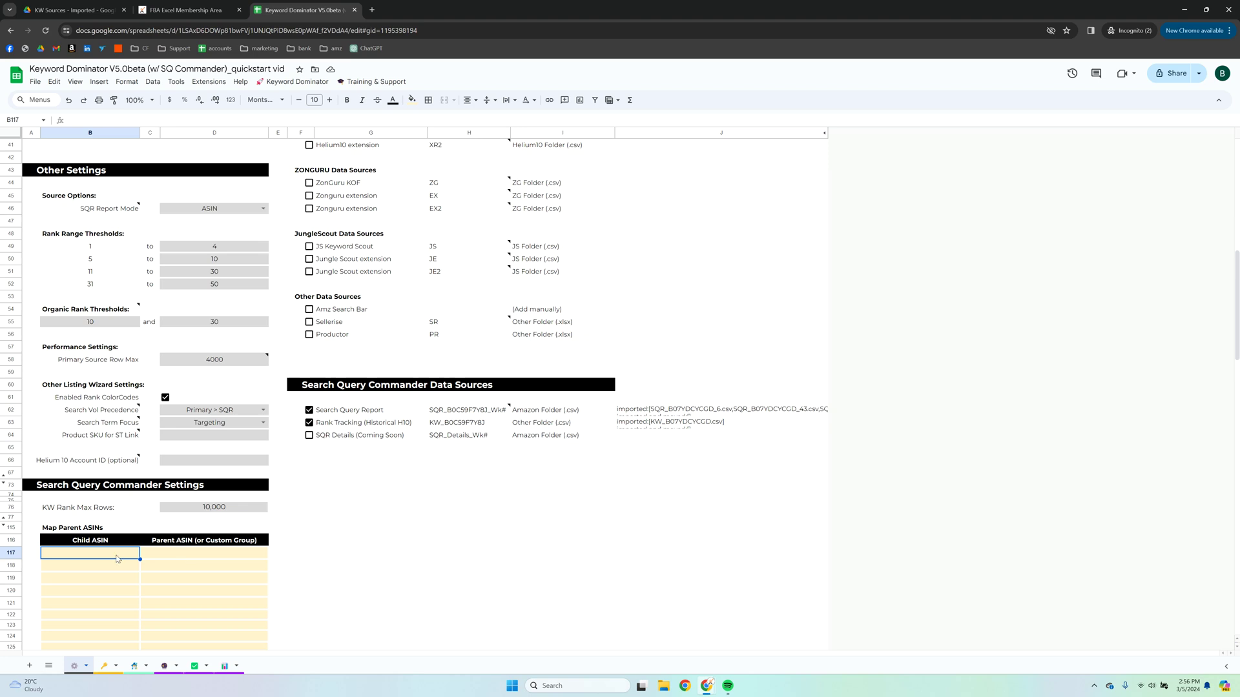
click(193, 556)
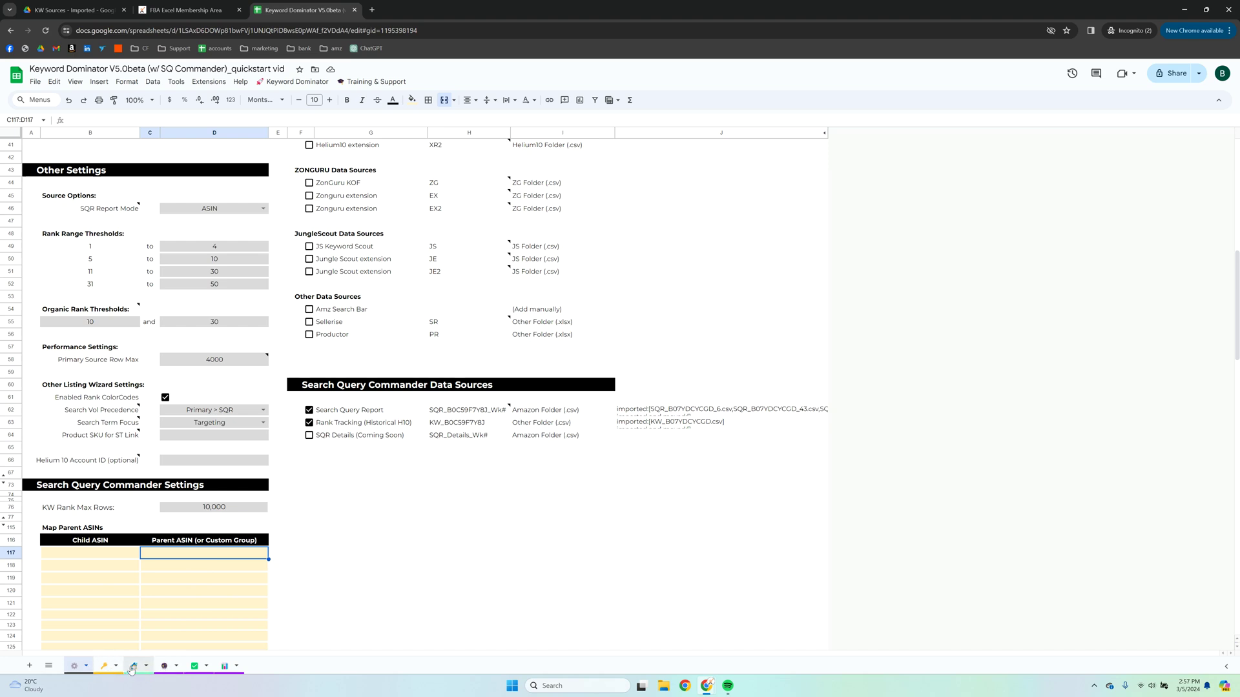
- Run the Search Query Commander sync on its sheet, loading 1,764 search queries with suggested actions
click(167, 668)
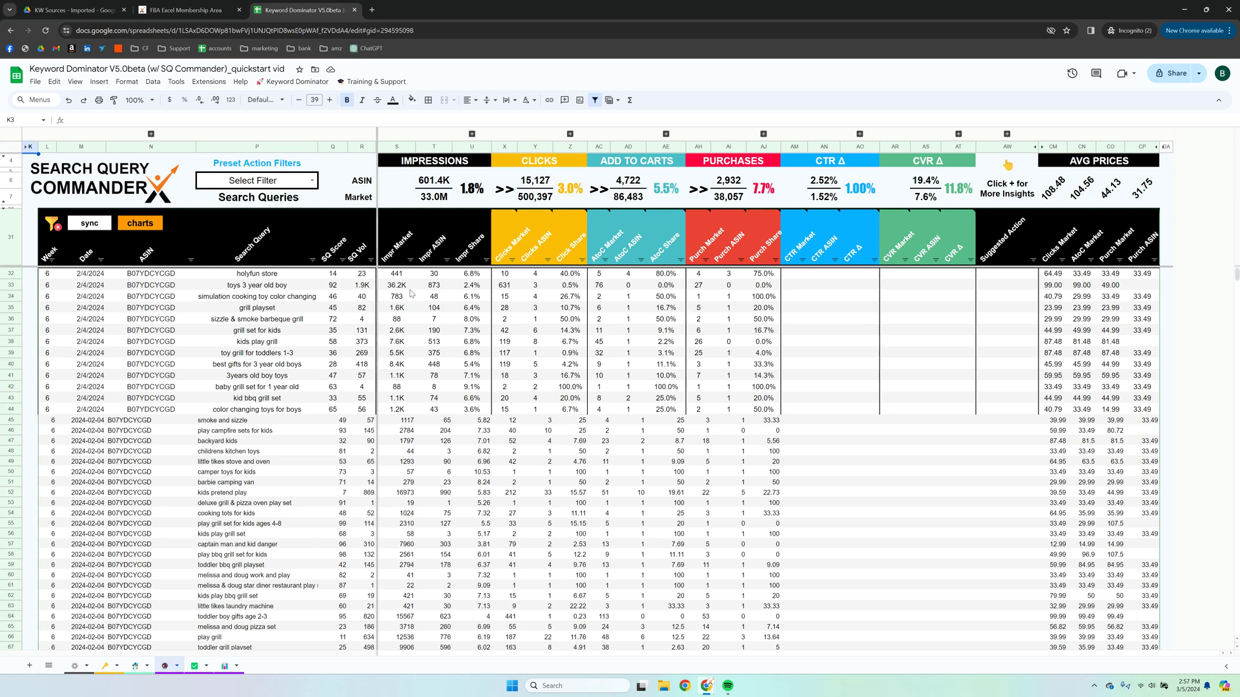
mouse_move(83, 229)
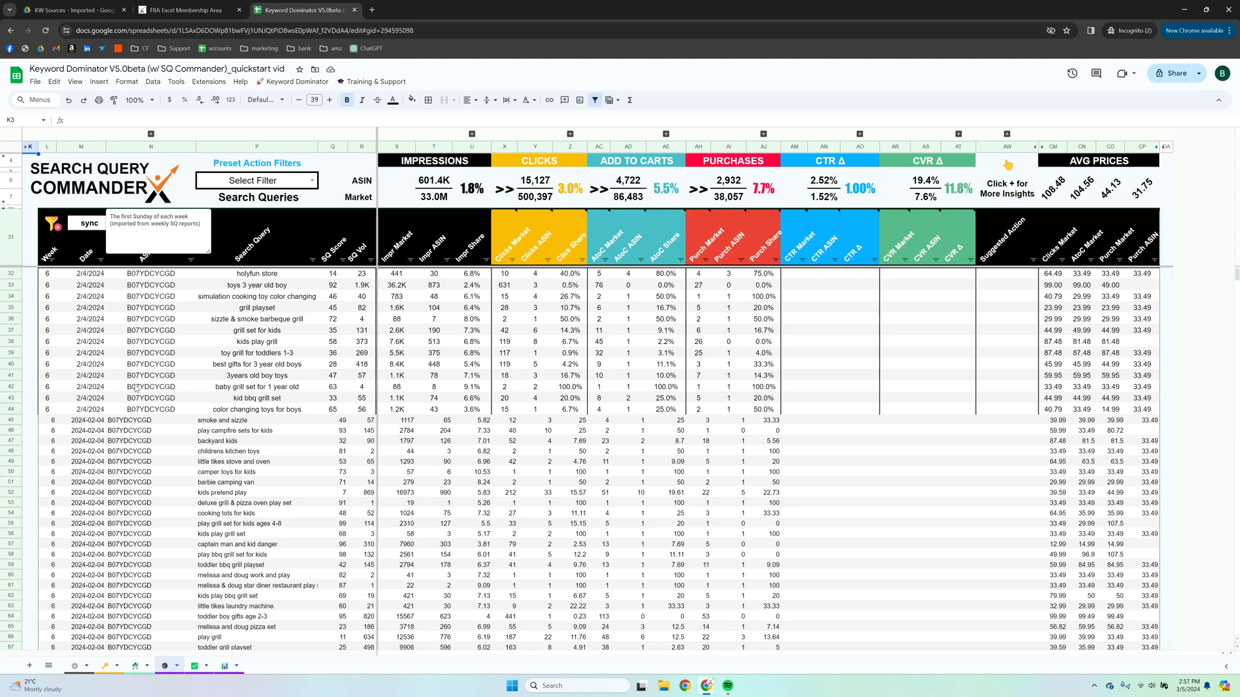
click(89, 226)
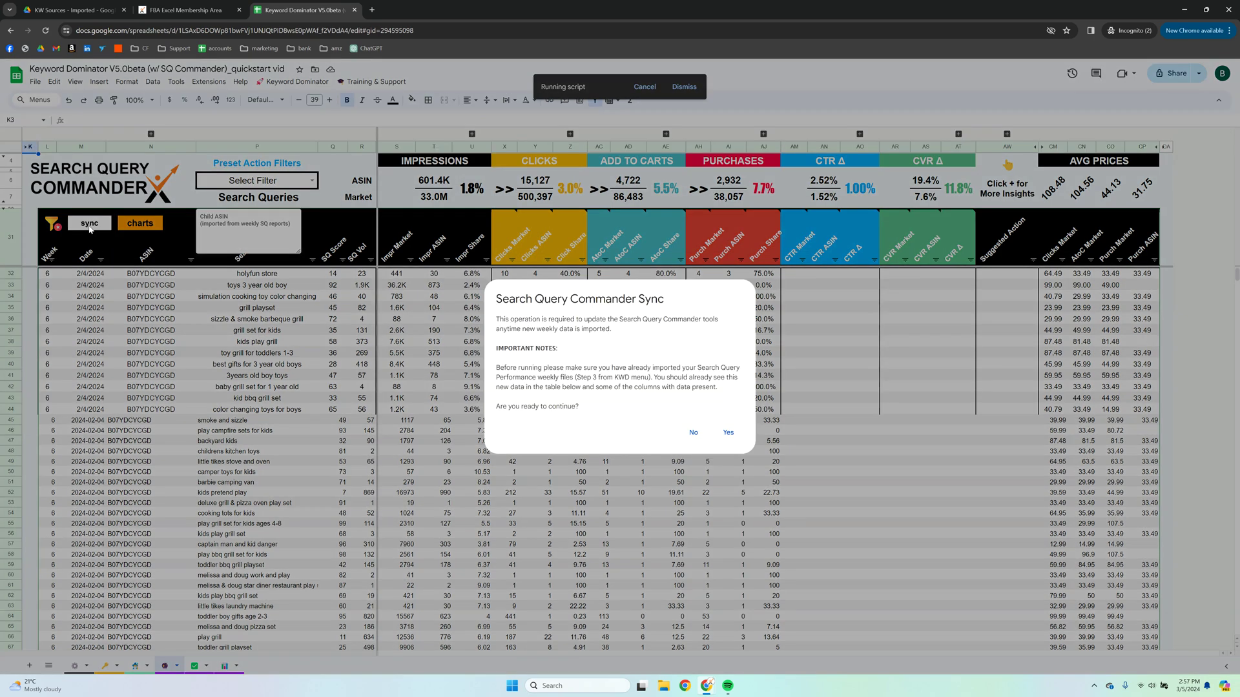
click(728, 433)
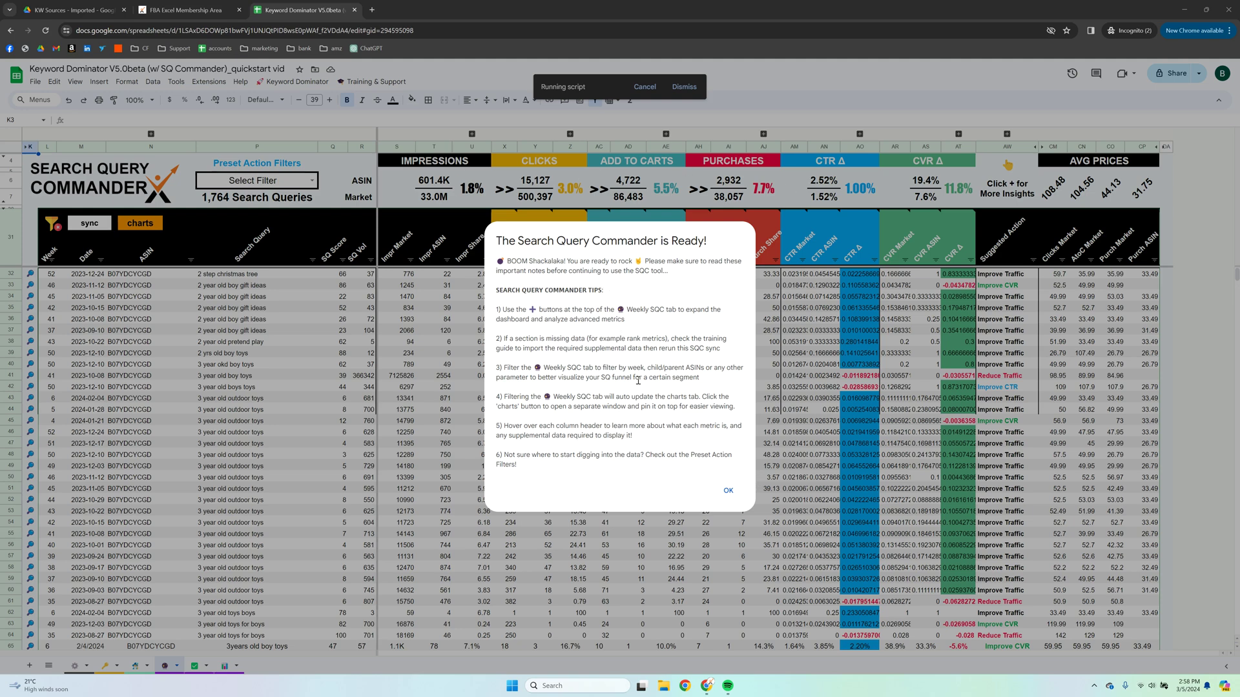
- Dismiss the sync-finished tips and zoom the sheet out to 75%
click(728, 491)
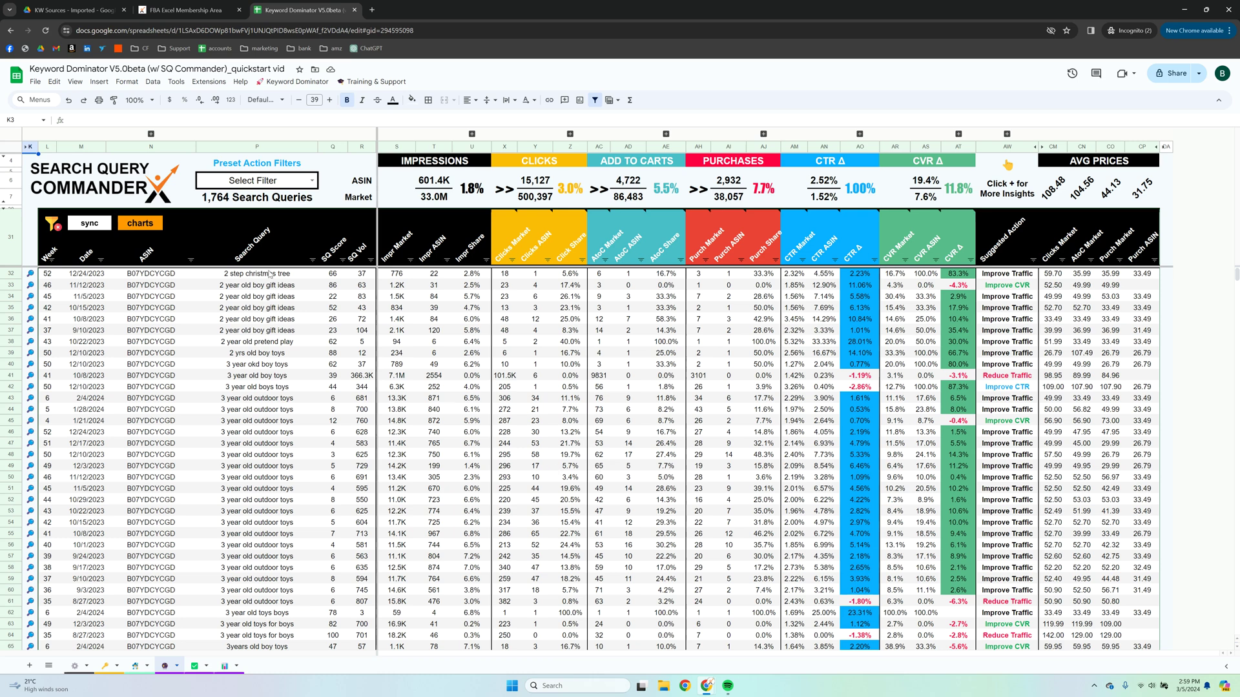
click(143, 101)
click(139, 134)
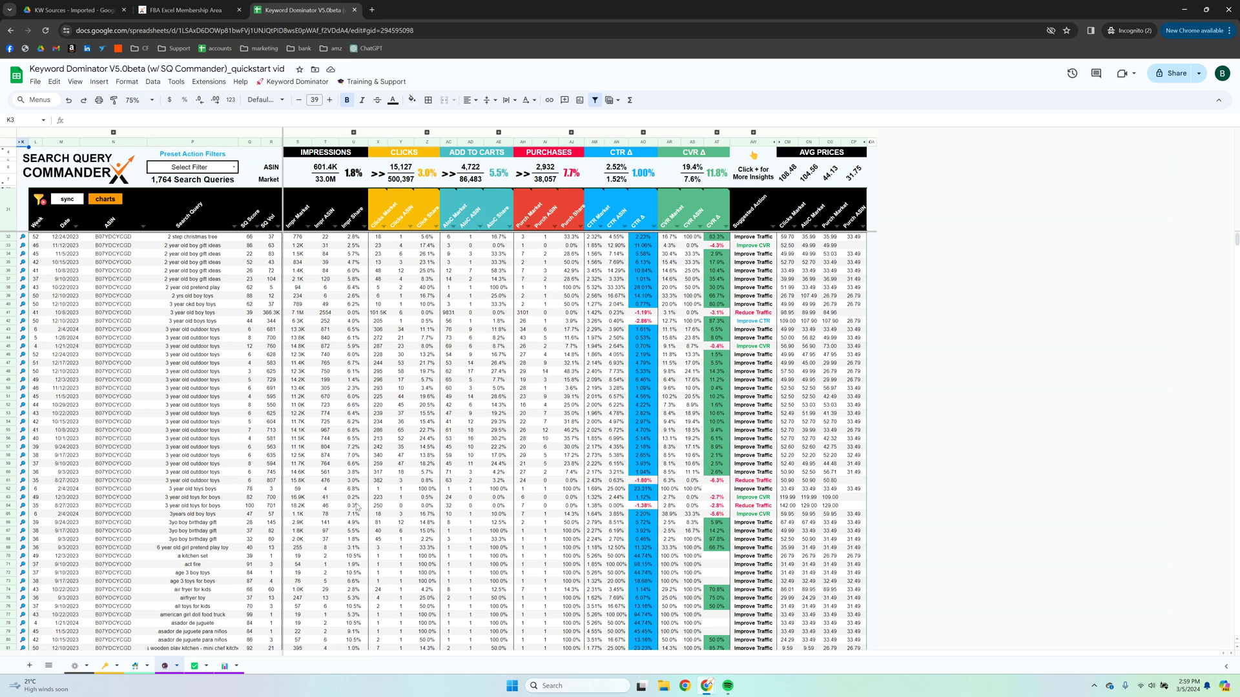
- Expand the Trend and WoW columns for Impressions and Clicks, briefly showing then re-hiding Parent ASIN/Group
click(354, 131)
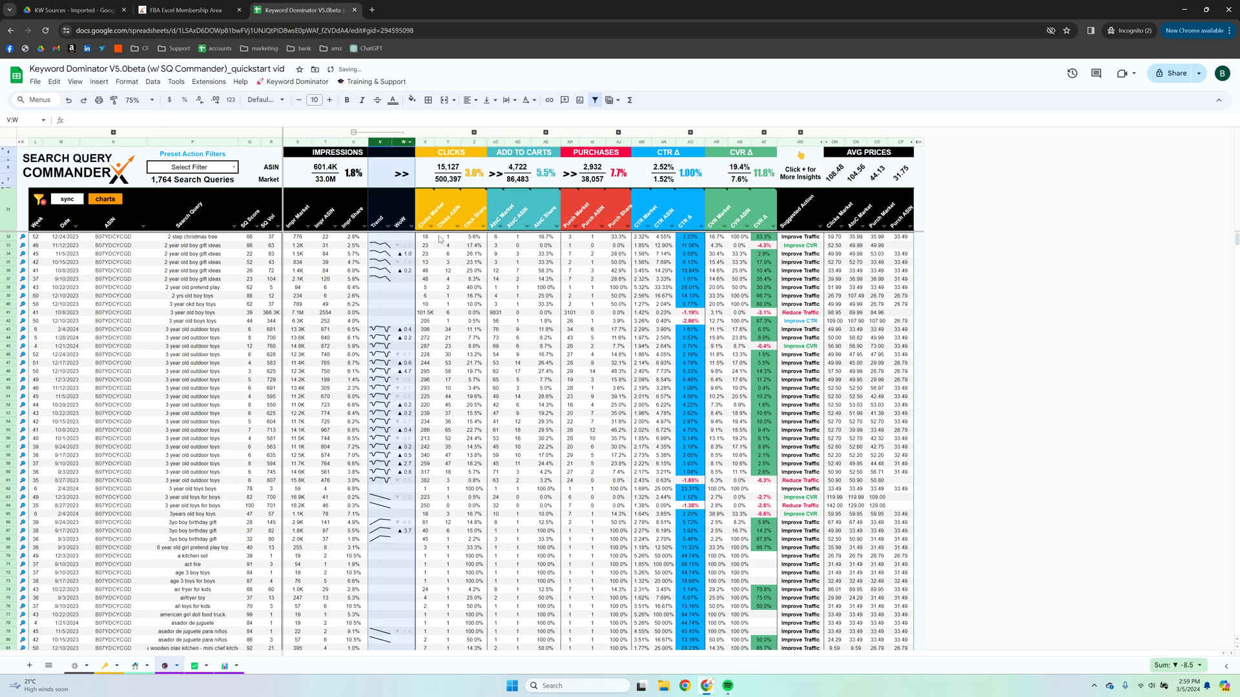
click(474, 132)
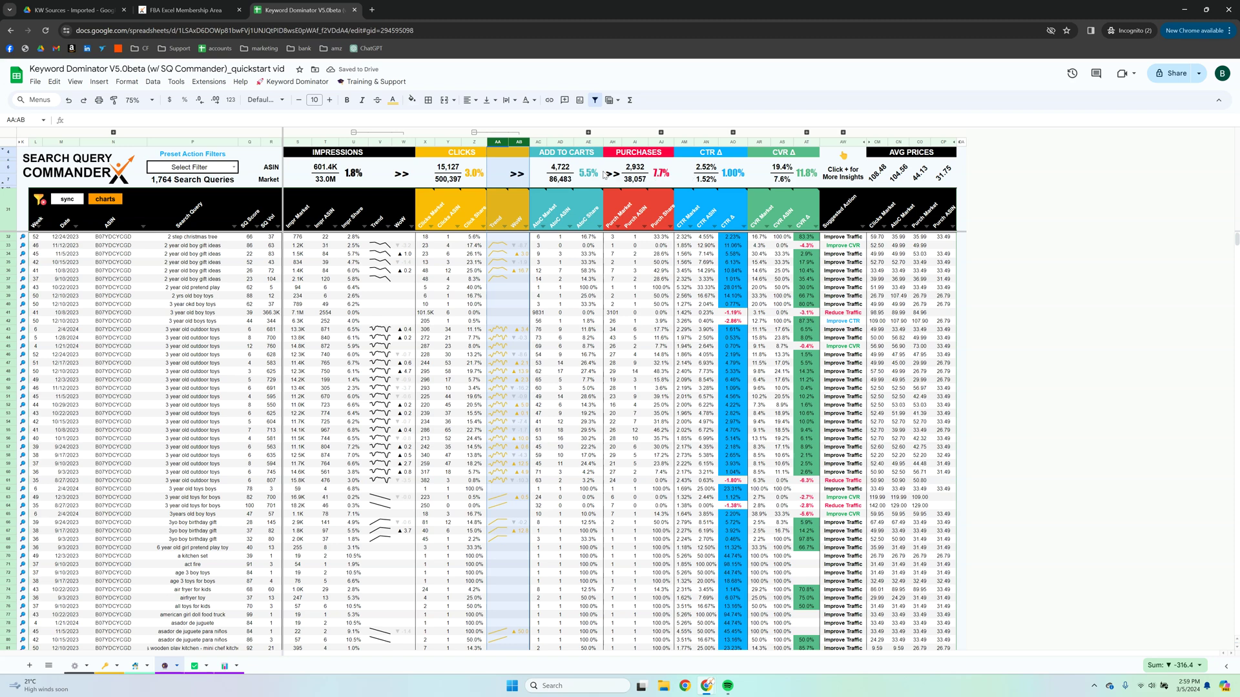
click(506, 322)
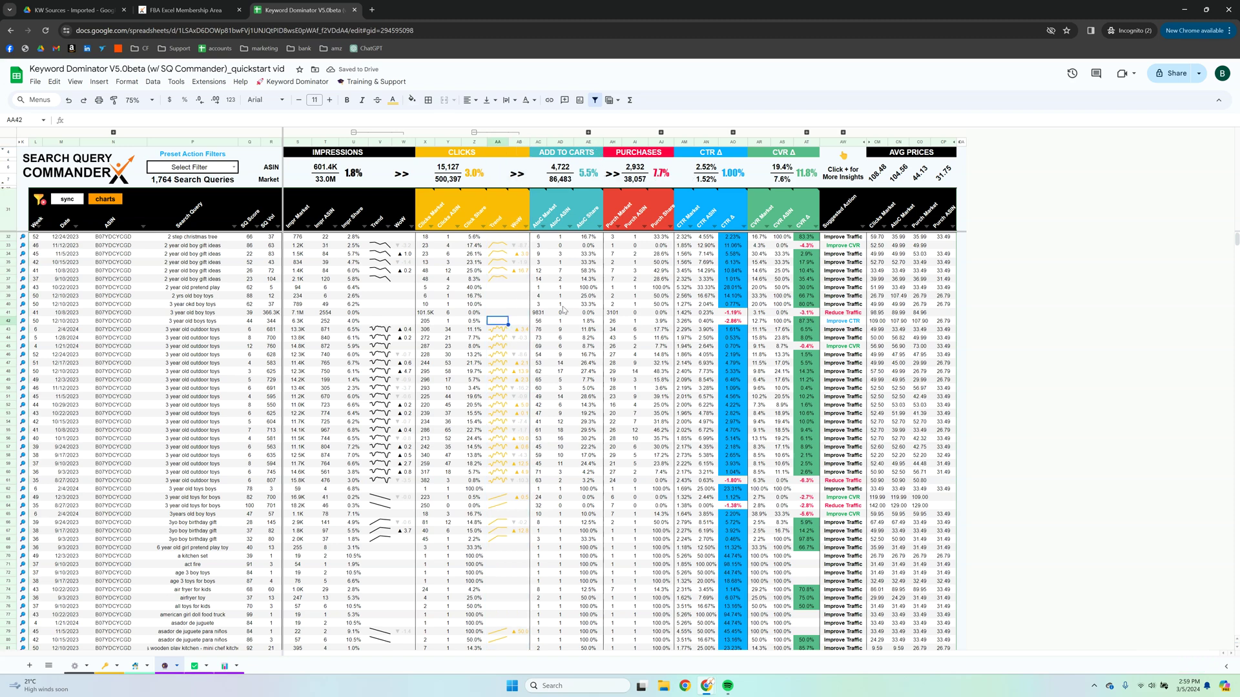
click(113, 133)
click(171, 246)
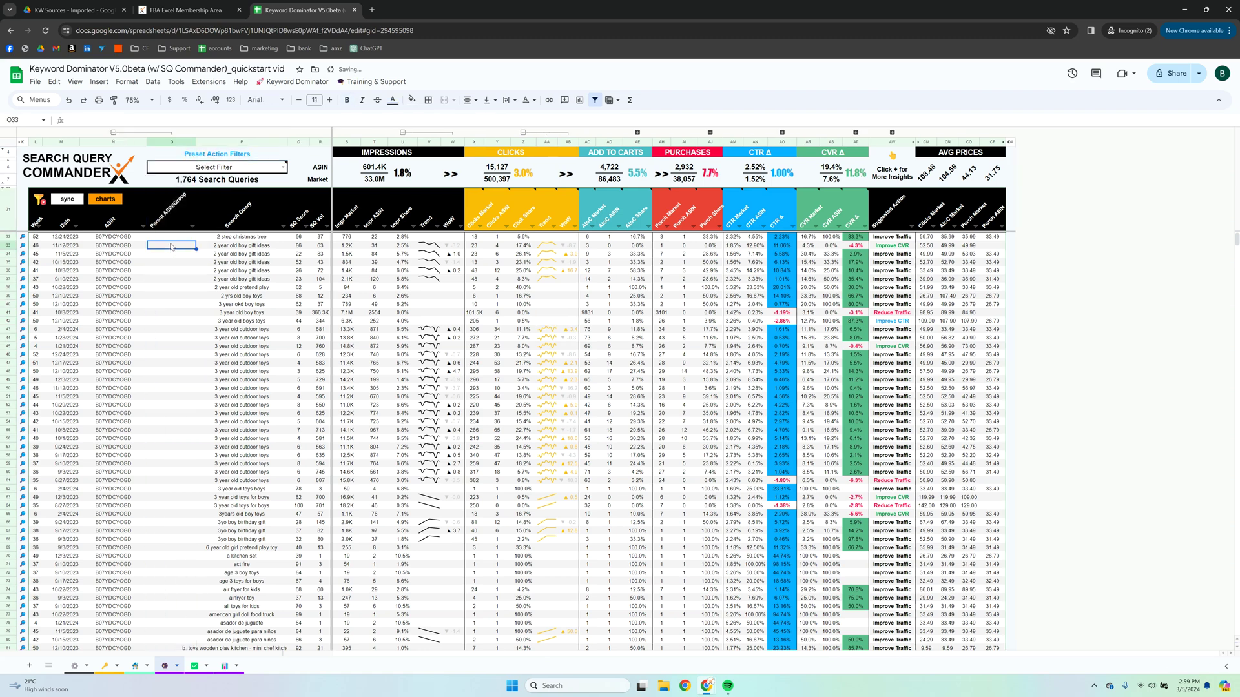
click(113, 133)
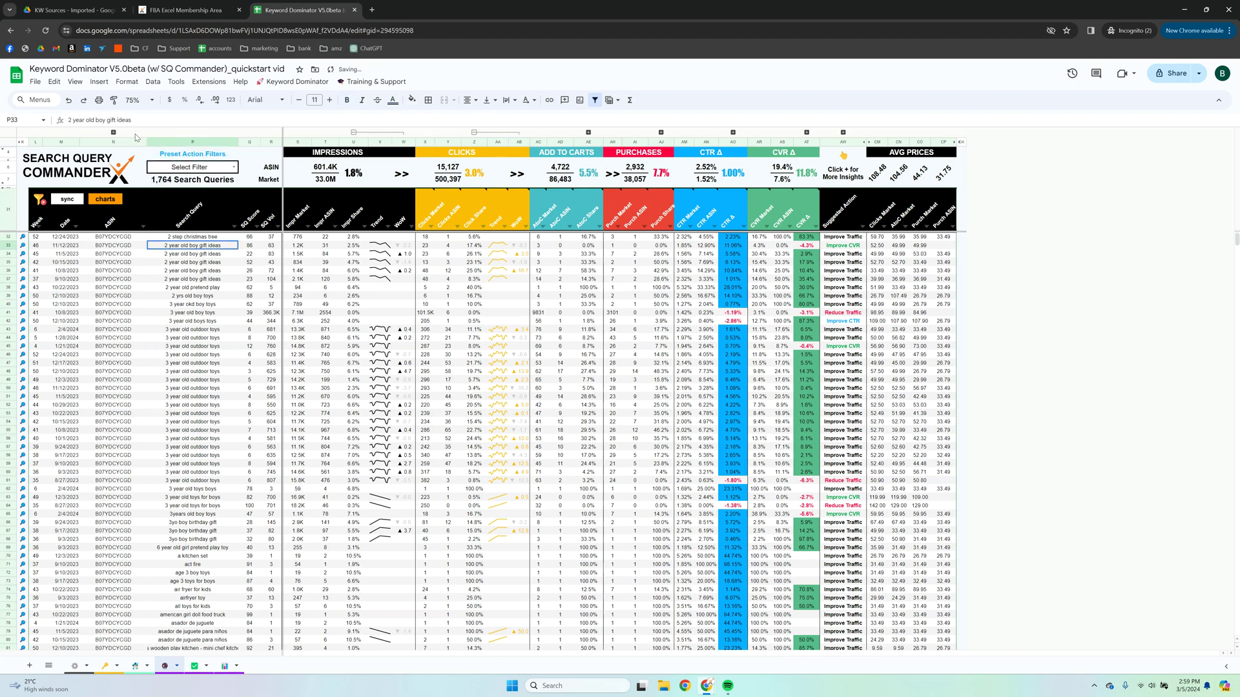
click(234, 168)
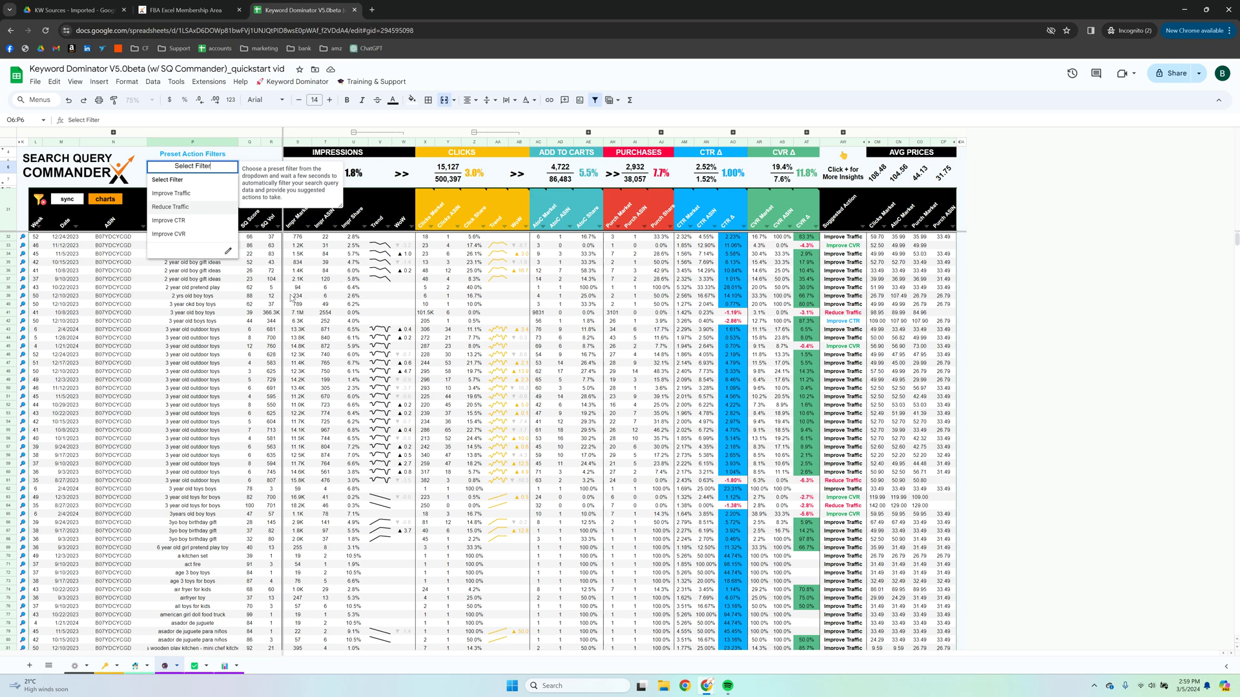
- Apply the Improve Traffic preset filter, leaving 1,194 of 1,764 queries, and dismiss its explanation
click(178, 199)
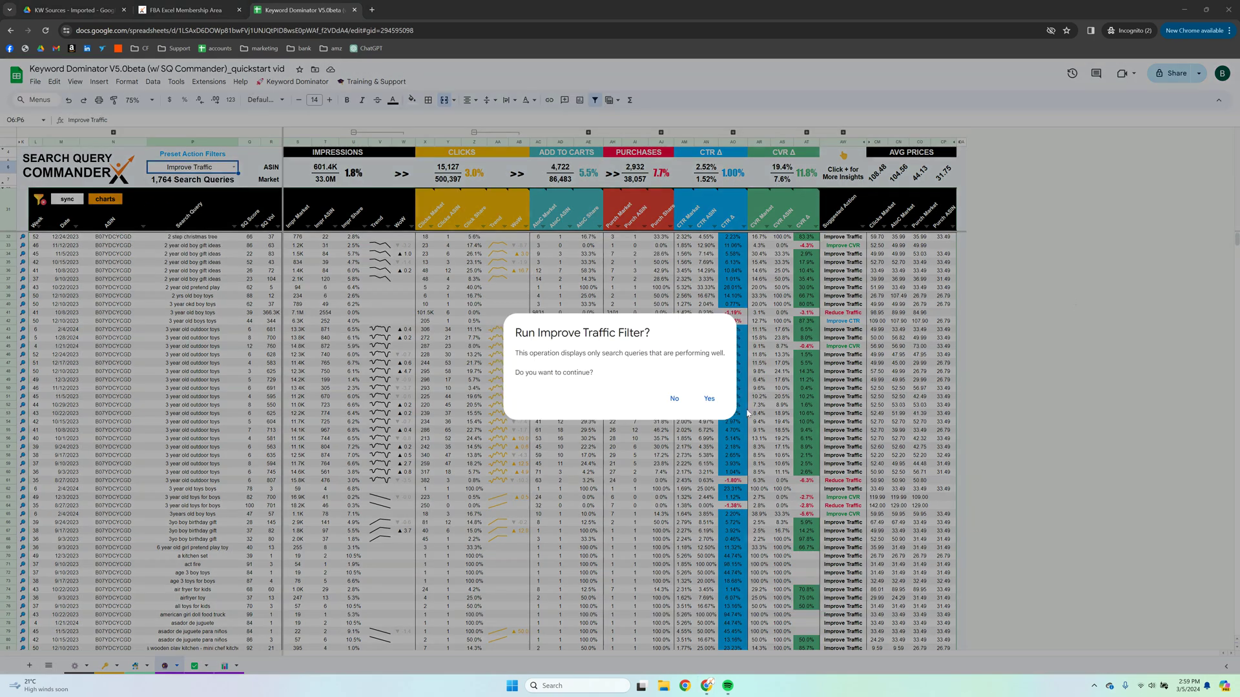
click(712, 399)
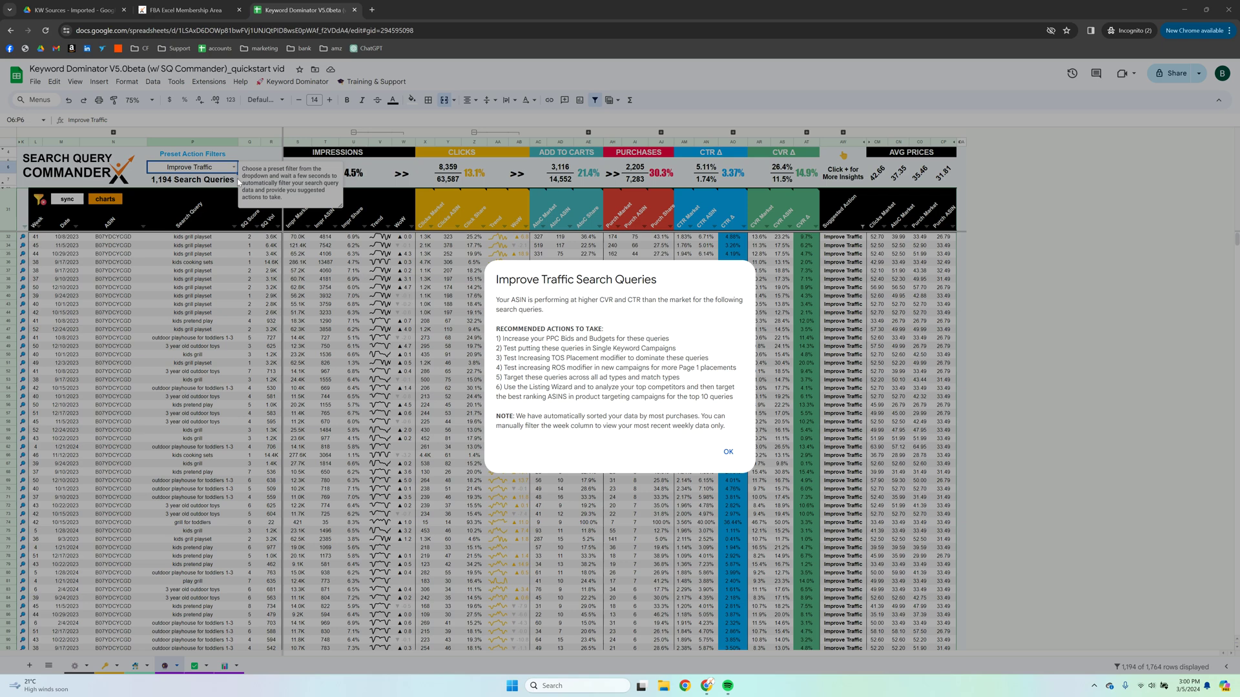
click(727, 462)
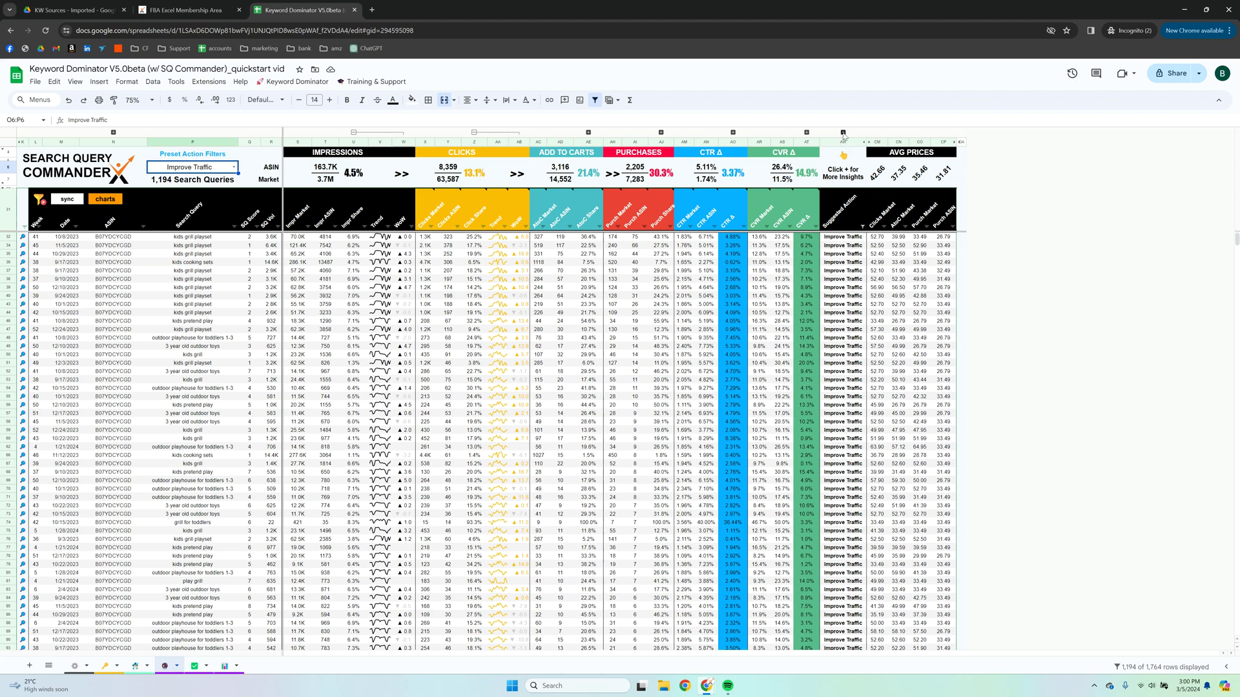
- Expand the column group above AW to show the TARGETING and PPC PERFORMANCE columns
click(843, 133)
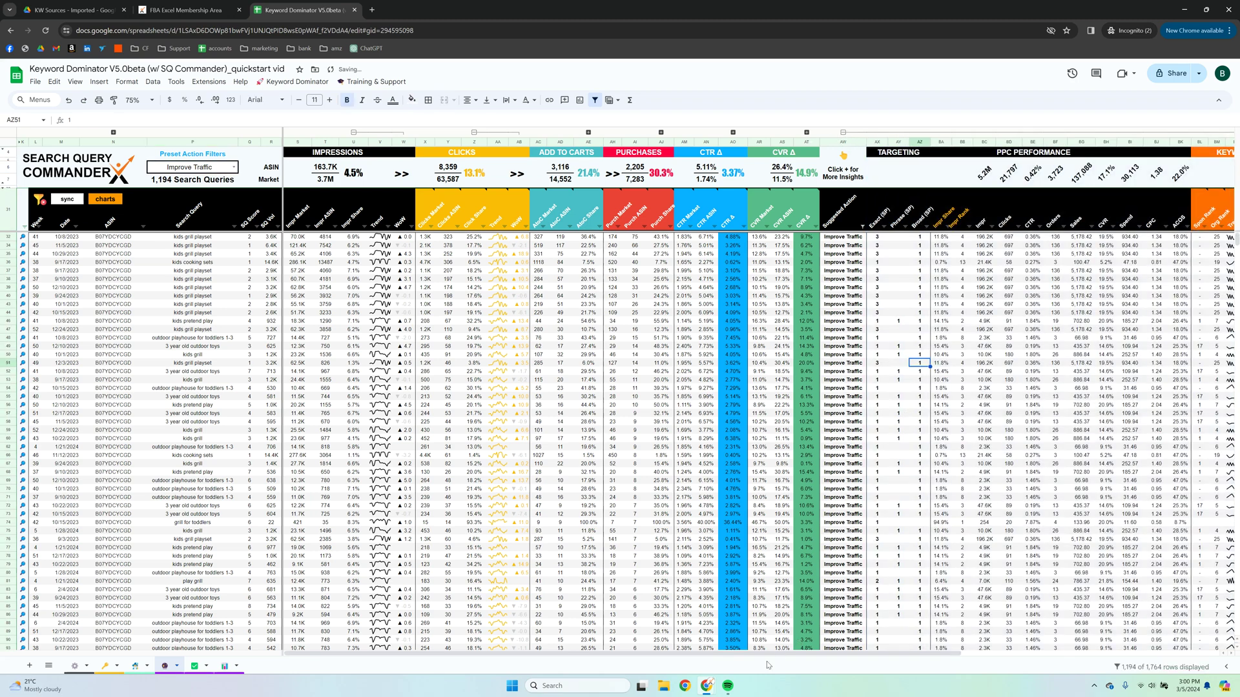
drag(767, 653, 1026, 650)
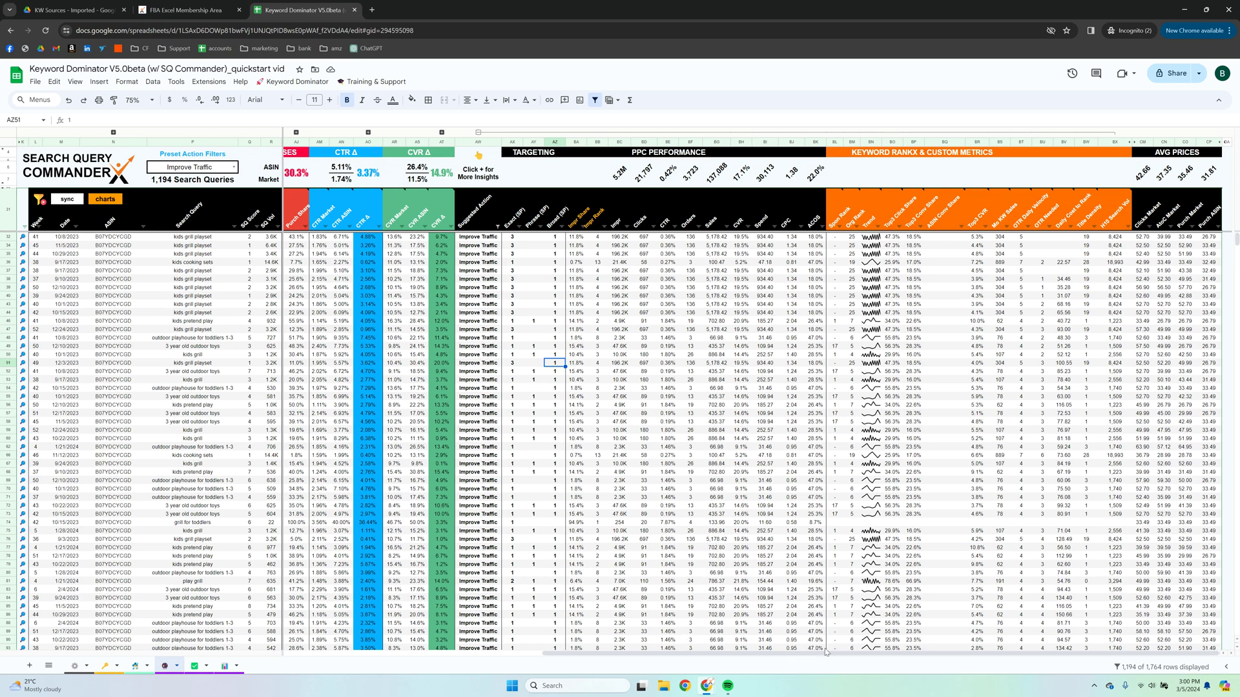
drag(801, 653, 470, 669)
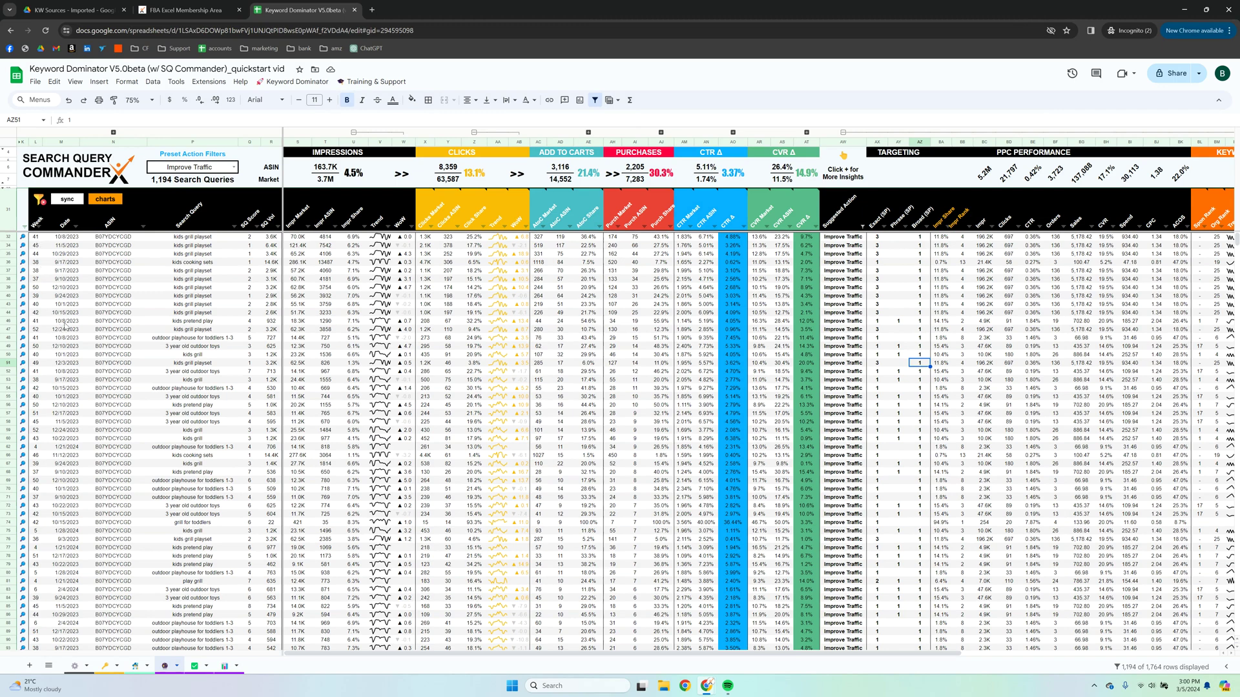
mouse_move(39, 203)
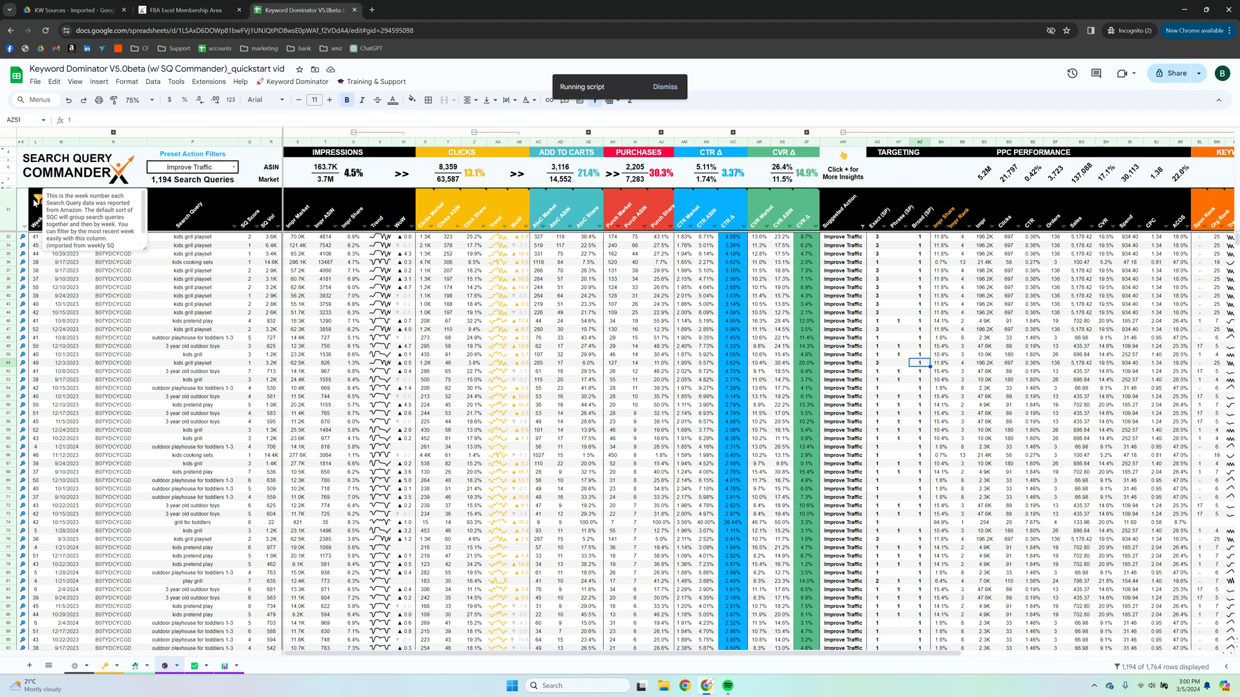
- Reset filters and default sort to show all 1,764 queries, then switch to the charts dashboard
click(113, 371)
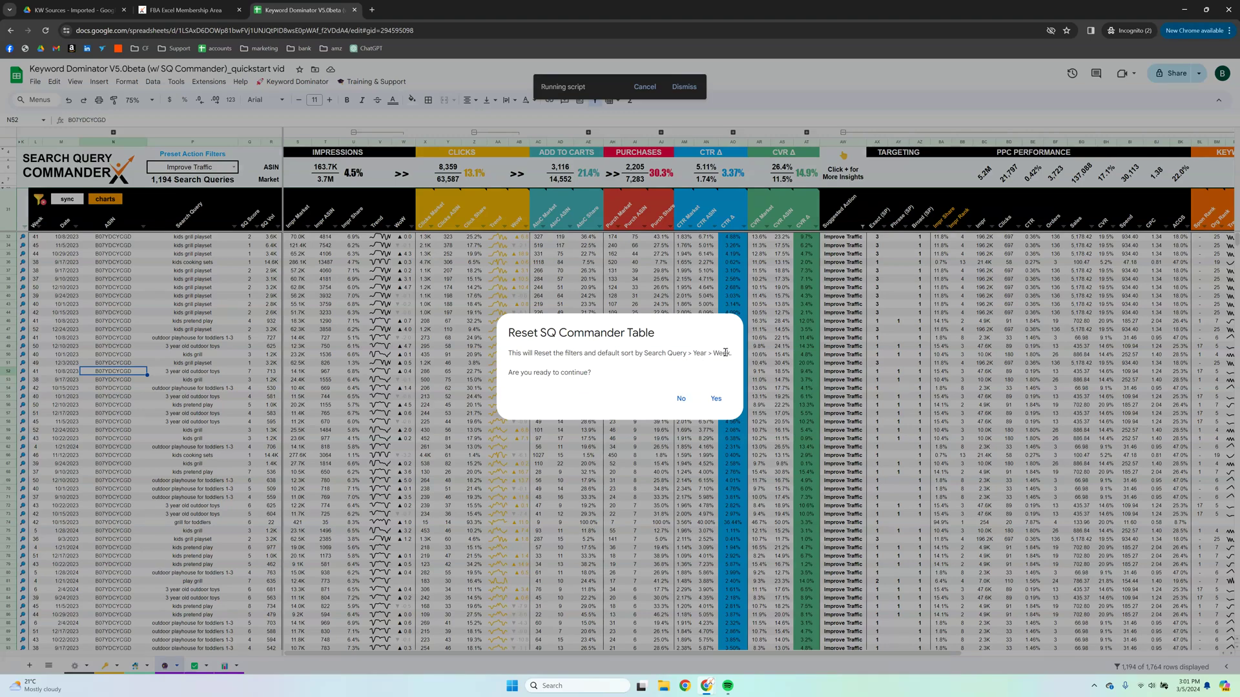
click(715, 399)
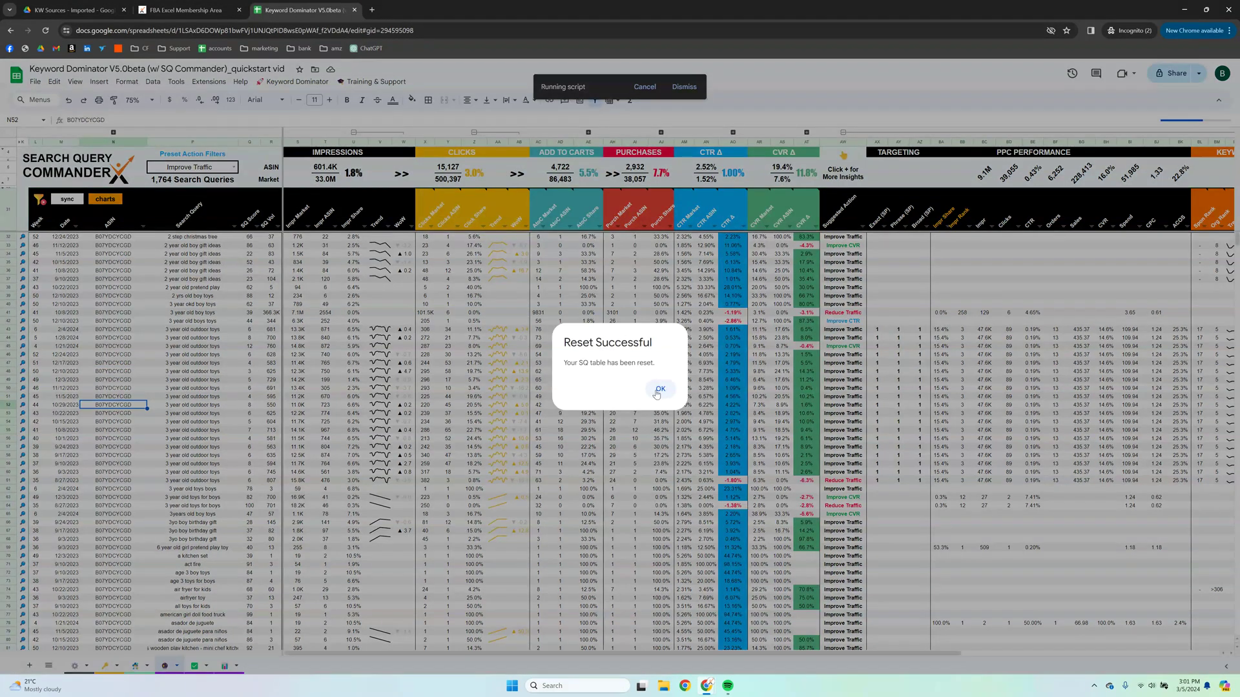
click(657, 390)
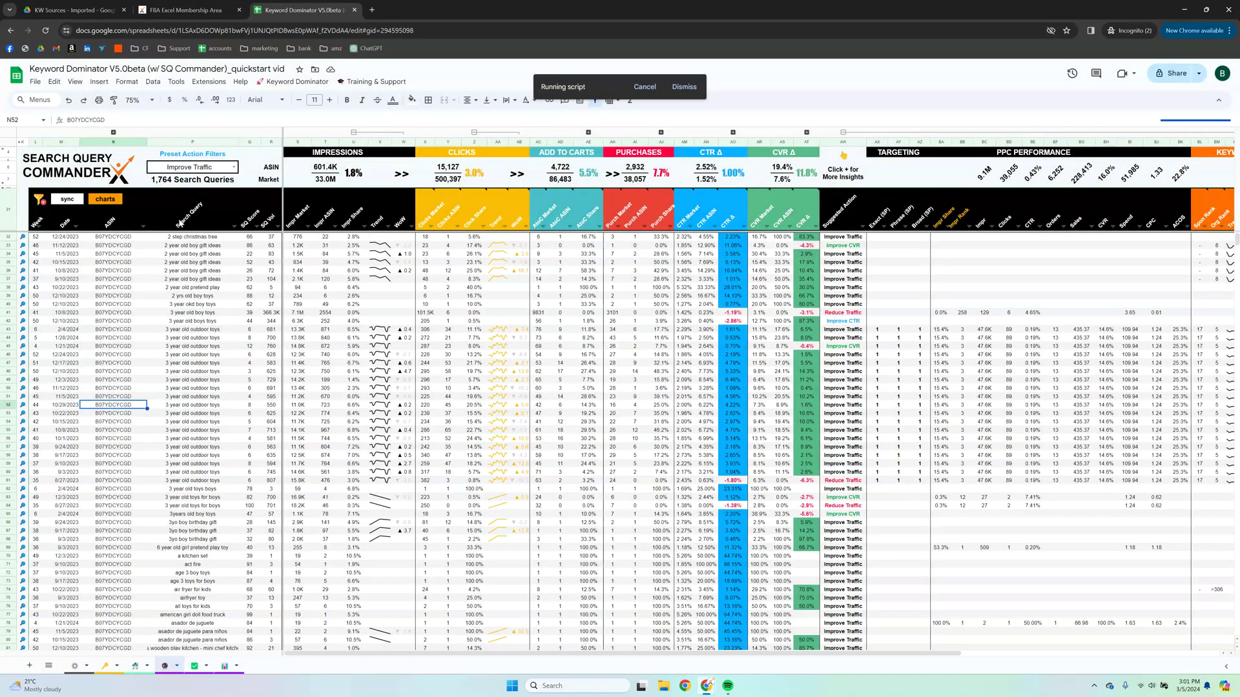
mouse_move(189, 222)
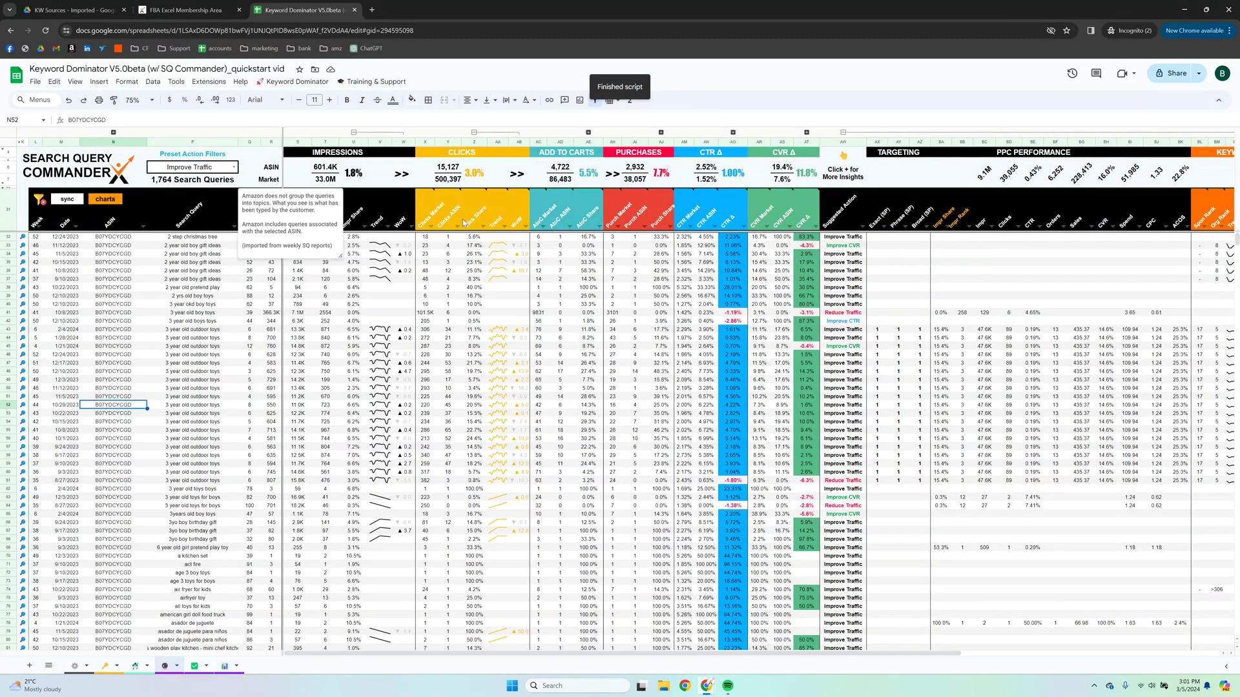
click(638, 381)
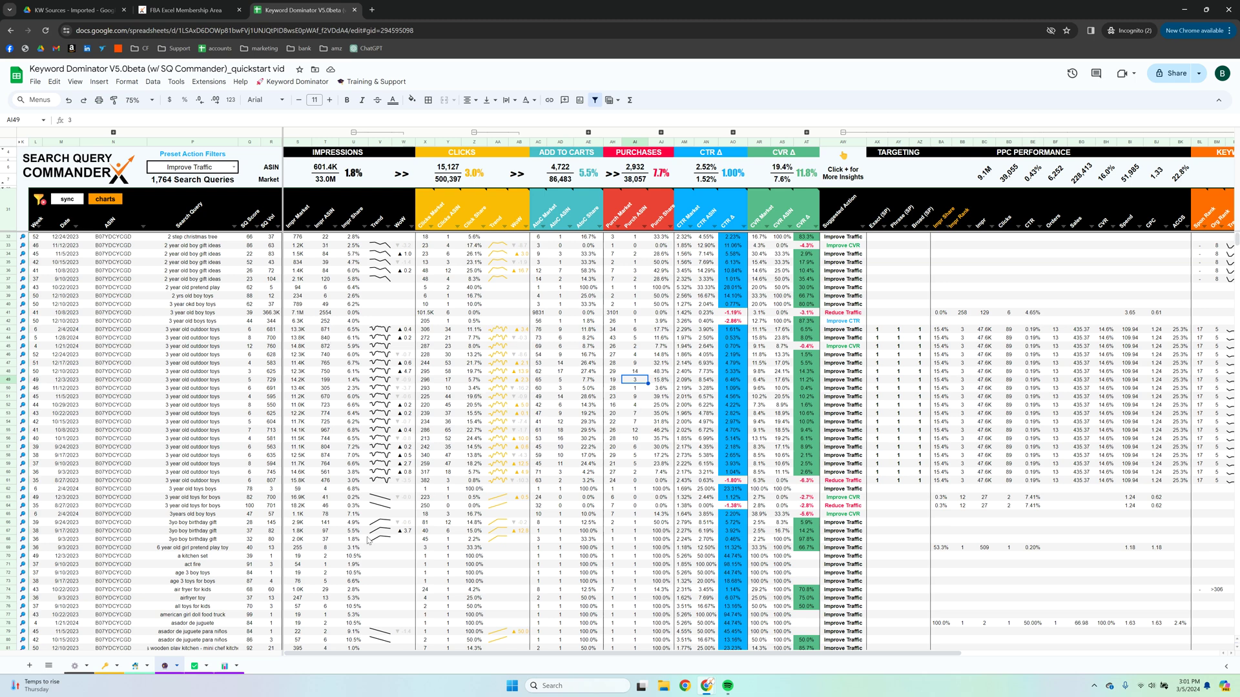
click(196, 668)
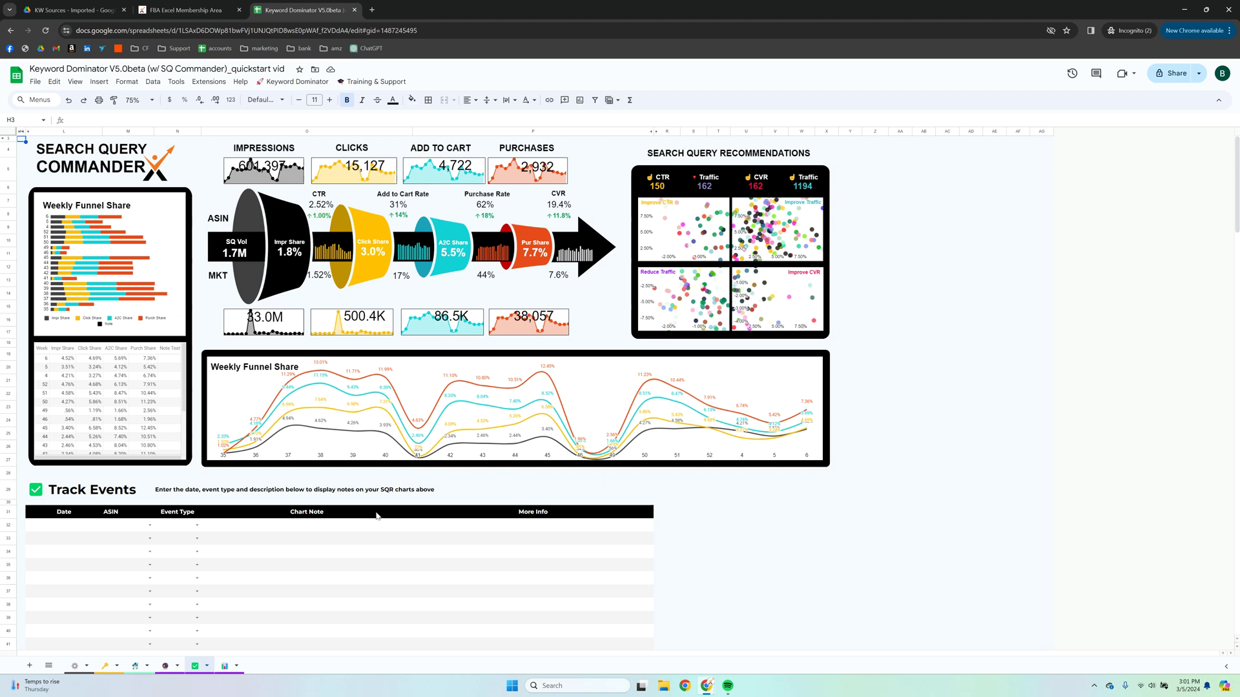
- Add a 1/24/2024 Track Events entry for the product ASIN, type Notes, chart note 'TOS camp'
click(80, 528)
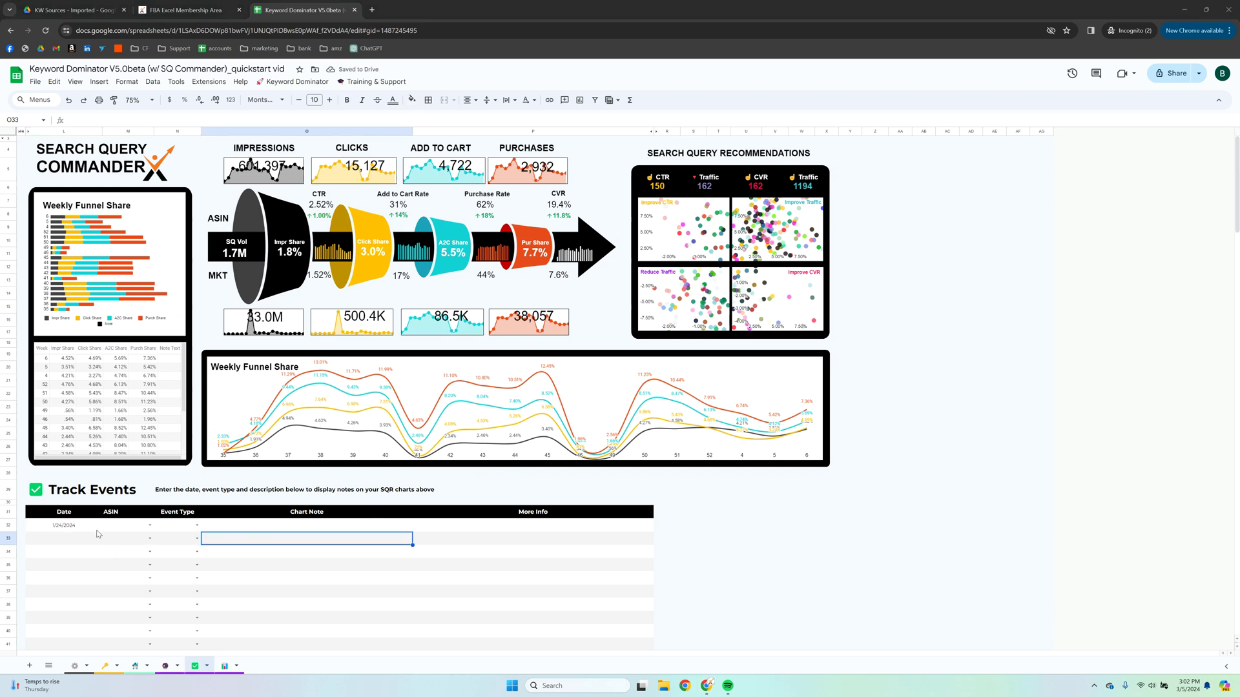
click(121, 531)
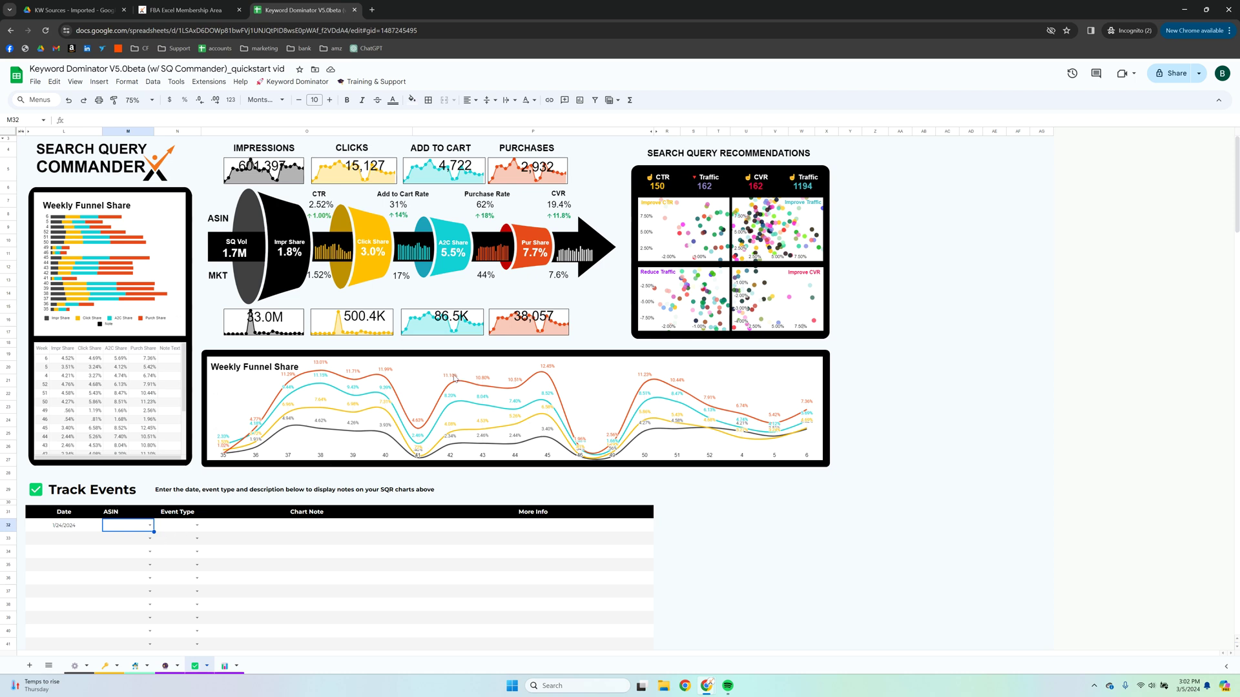
click(150, 525)
click(125, 542)
click(196, 526)
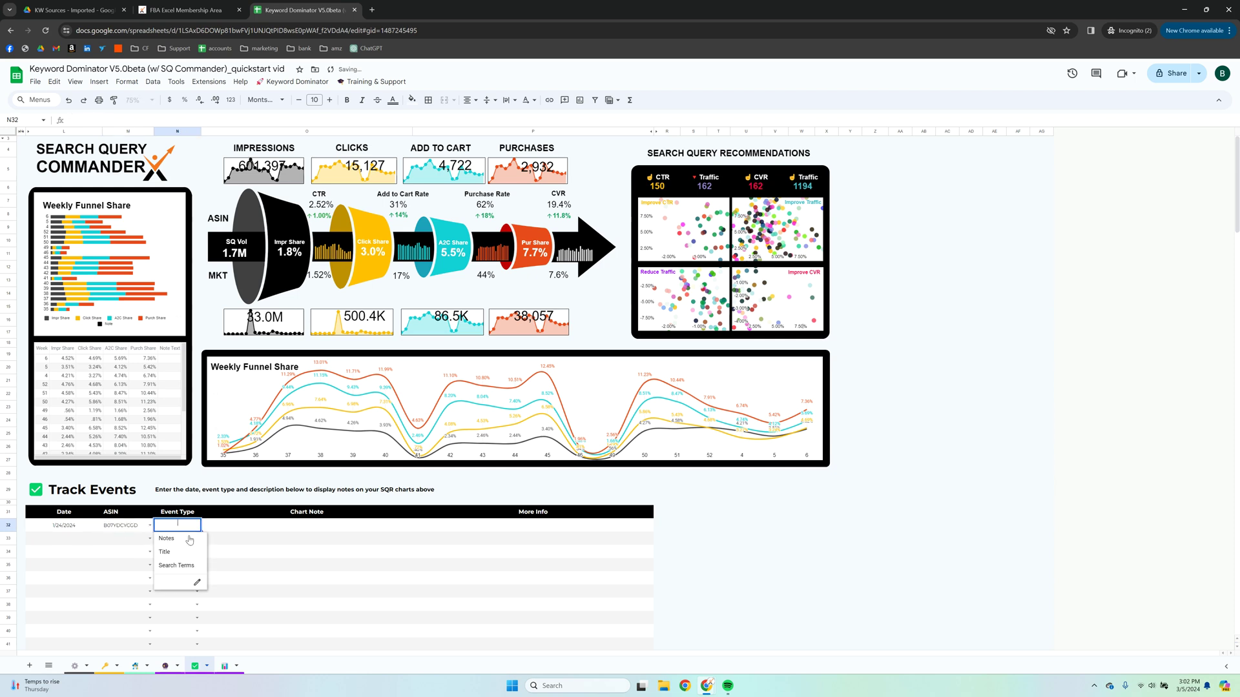
click(178, 543)
click(326, 526)
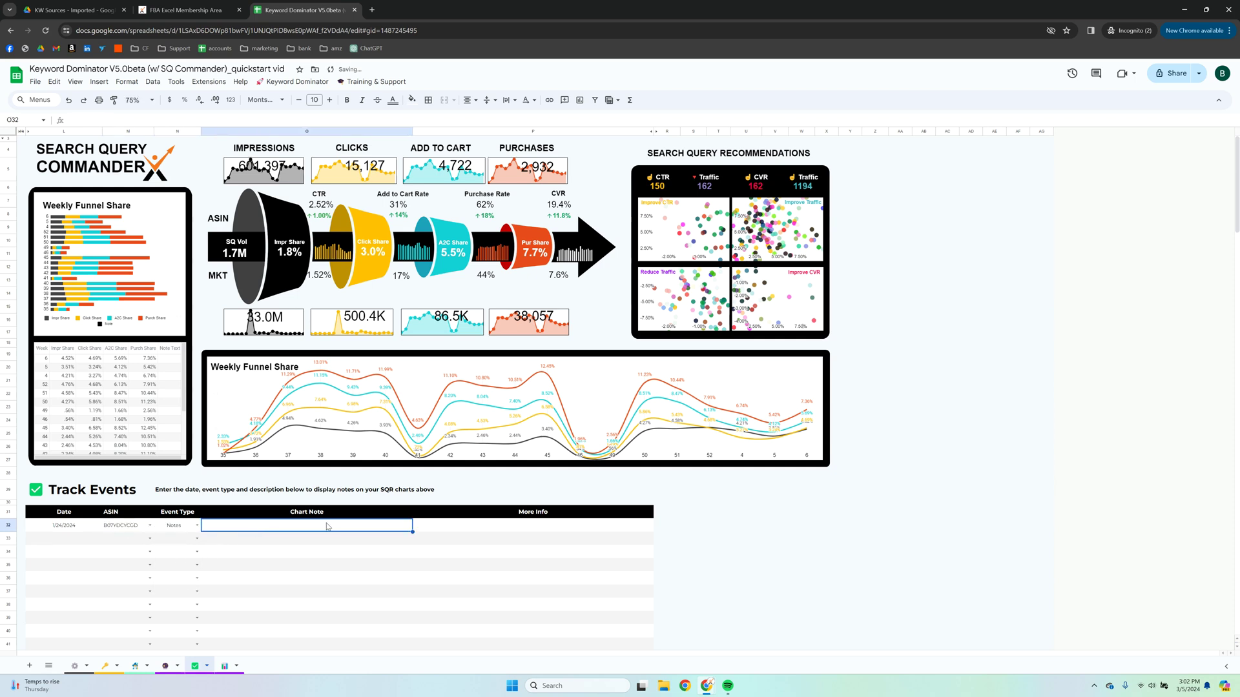
text(TOS camp)
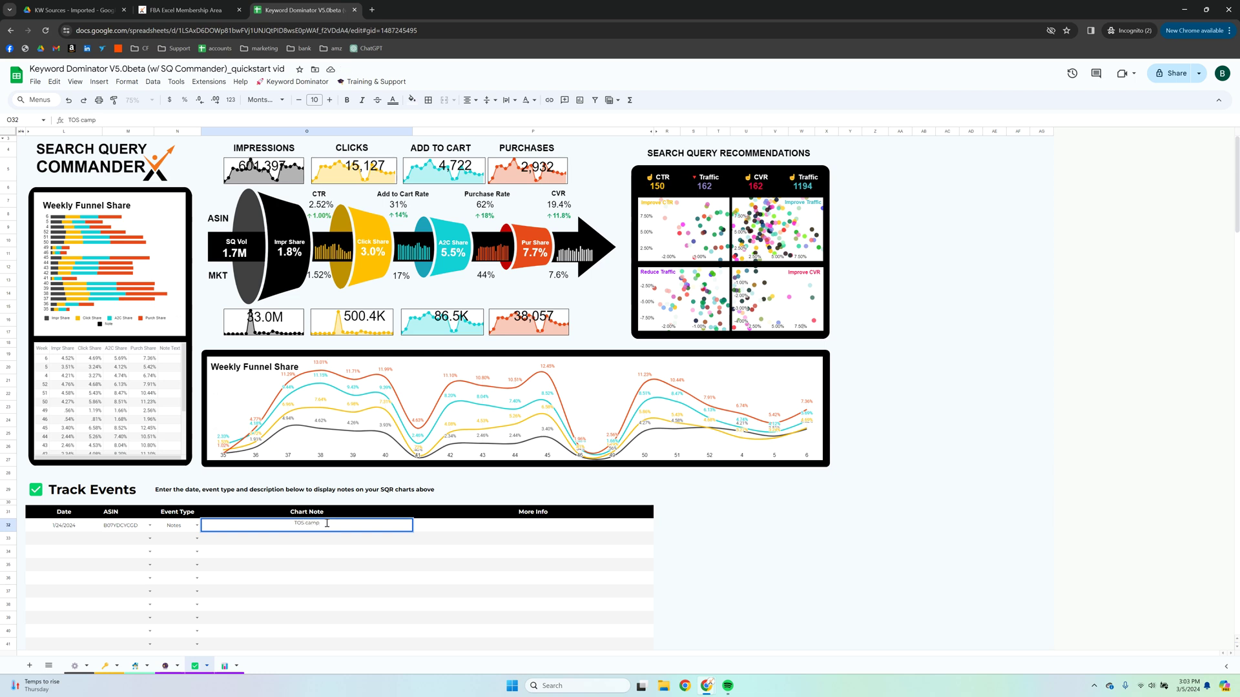
key(Return)
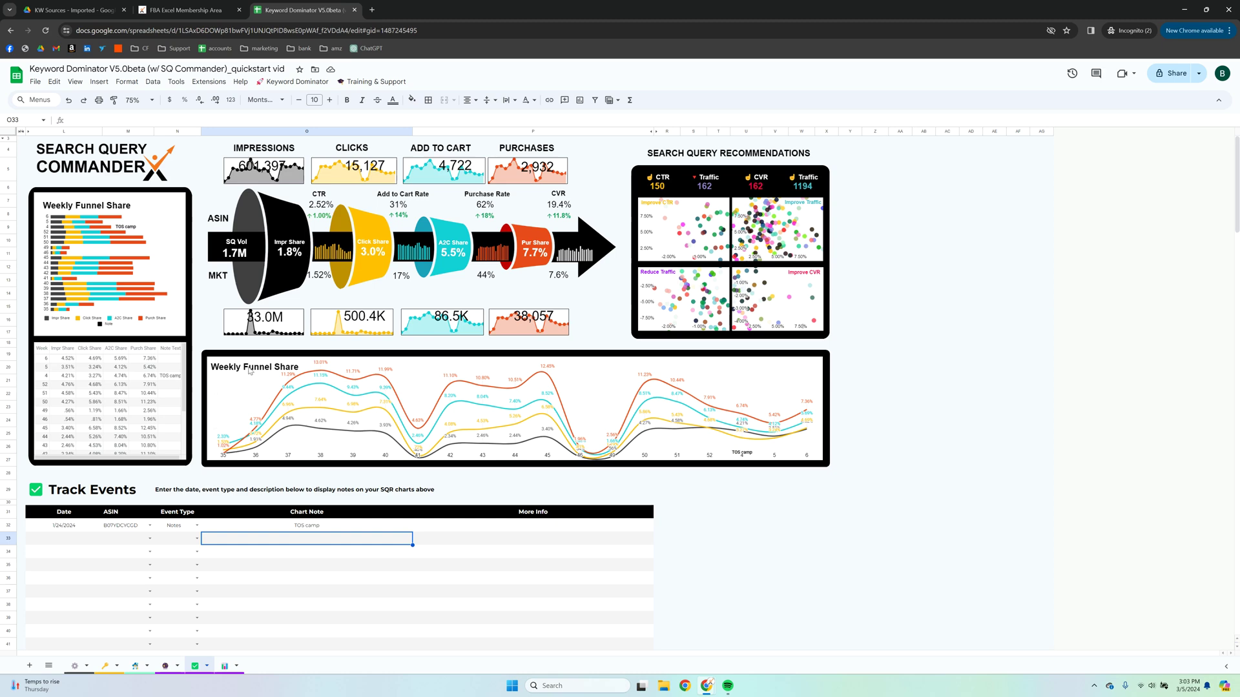
click(225, 665)
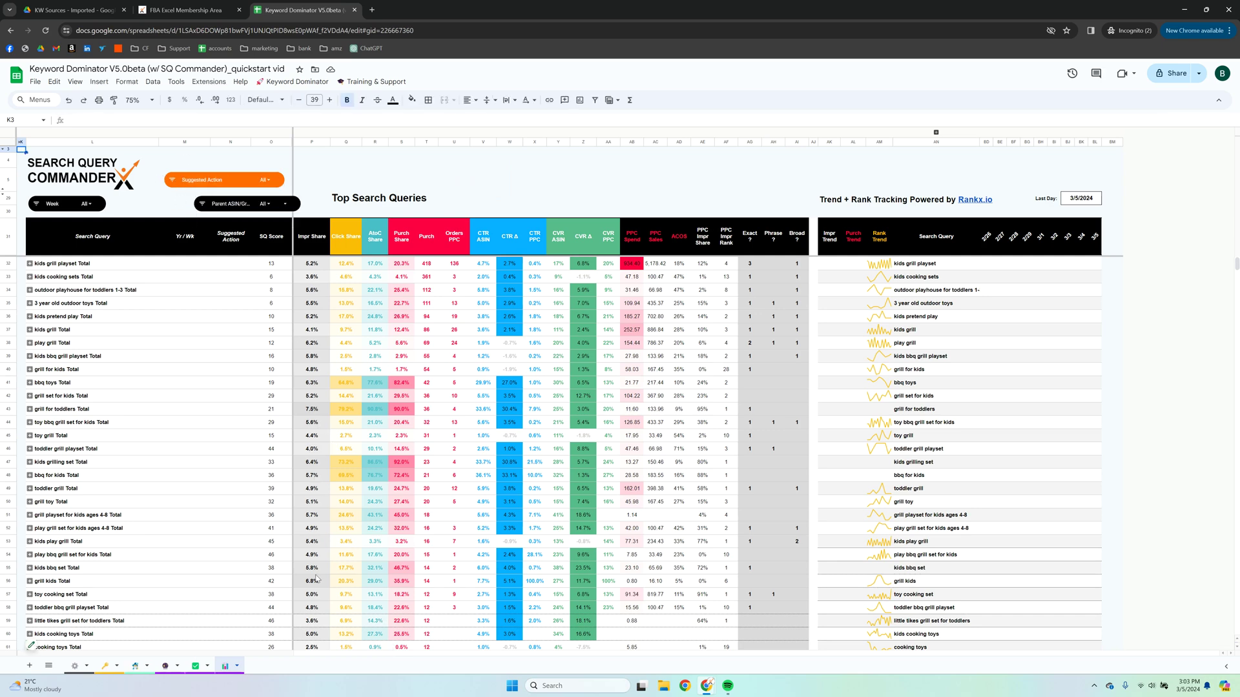
click(228, 668)
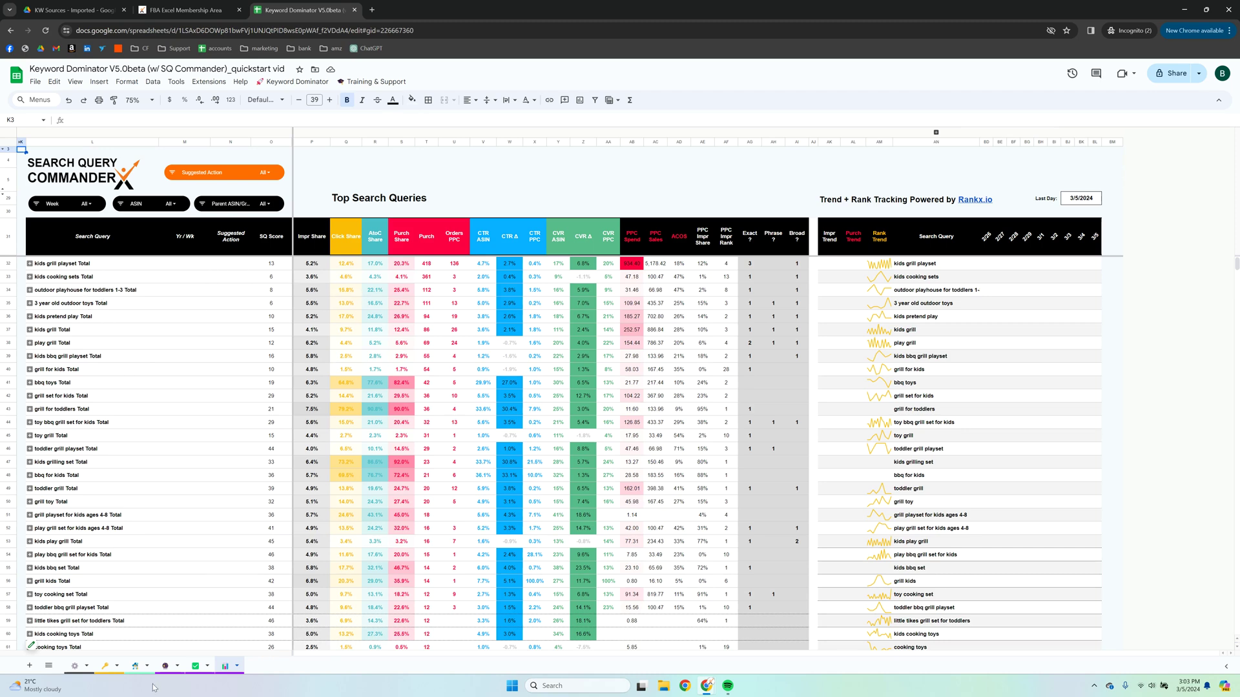
click(30, 264)
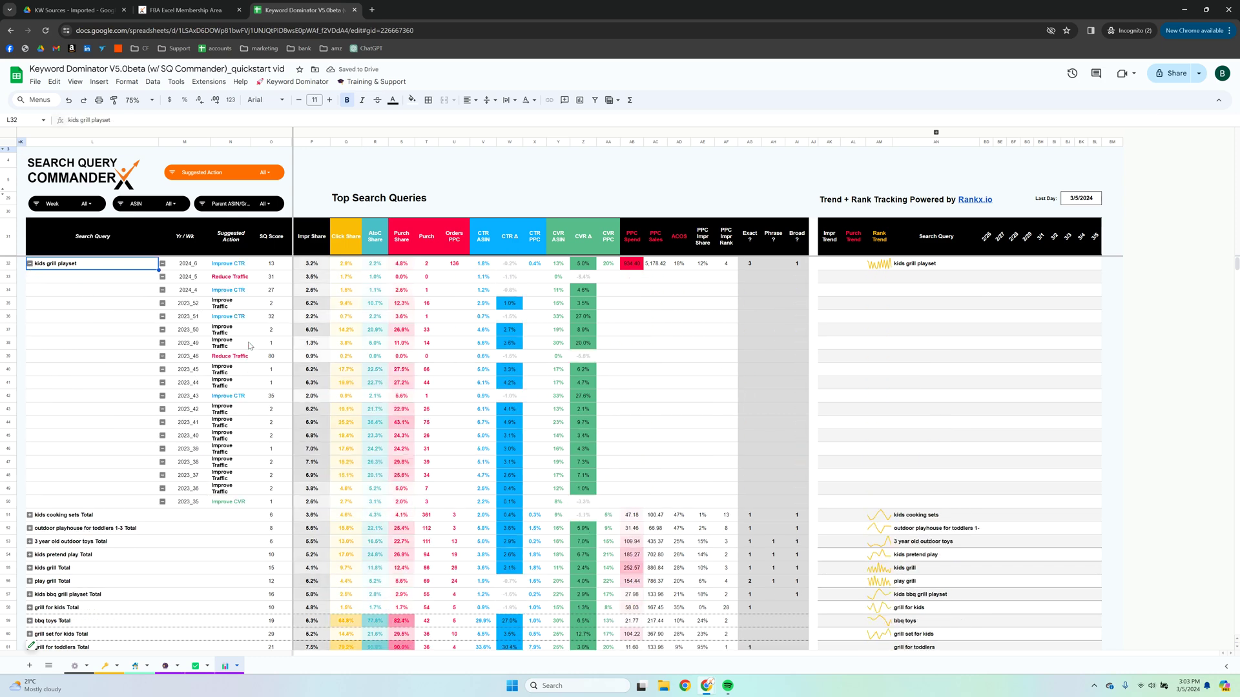
click(30, 264)
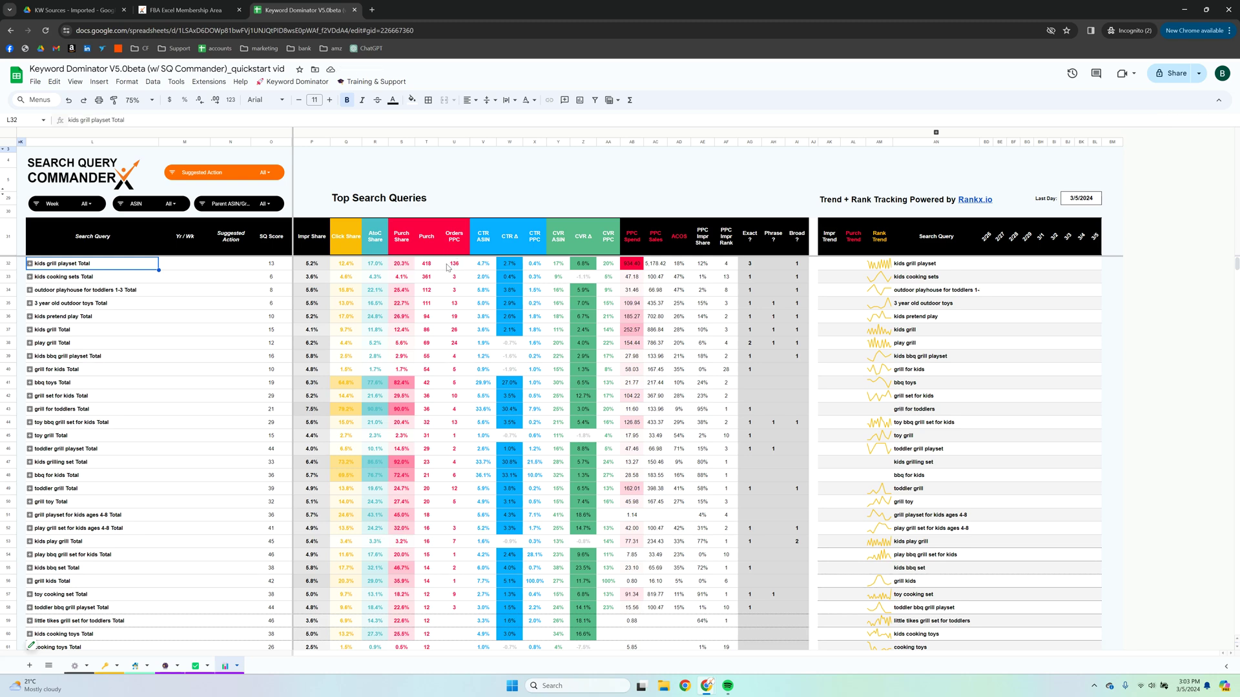
click(429, 266)
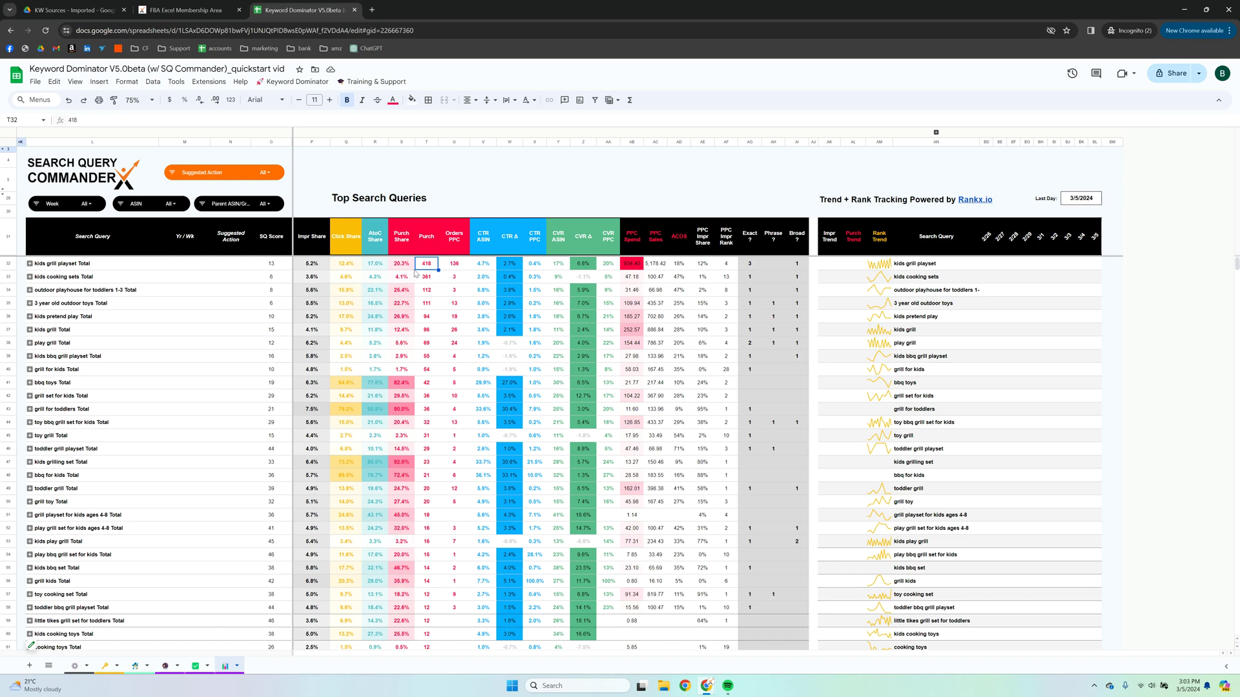
click(511, 265)
click(585, 269)
click(757, 266)
click(778, 267)
click(771, 279)
click(777, 290)
click(1083, 202)
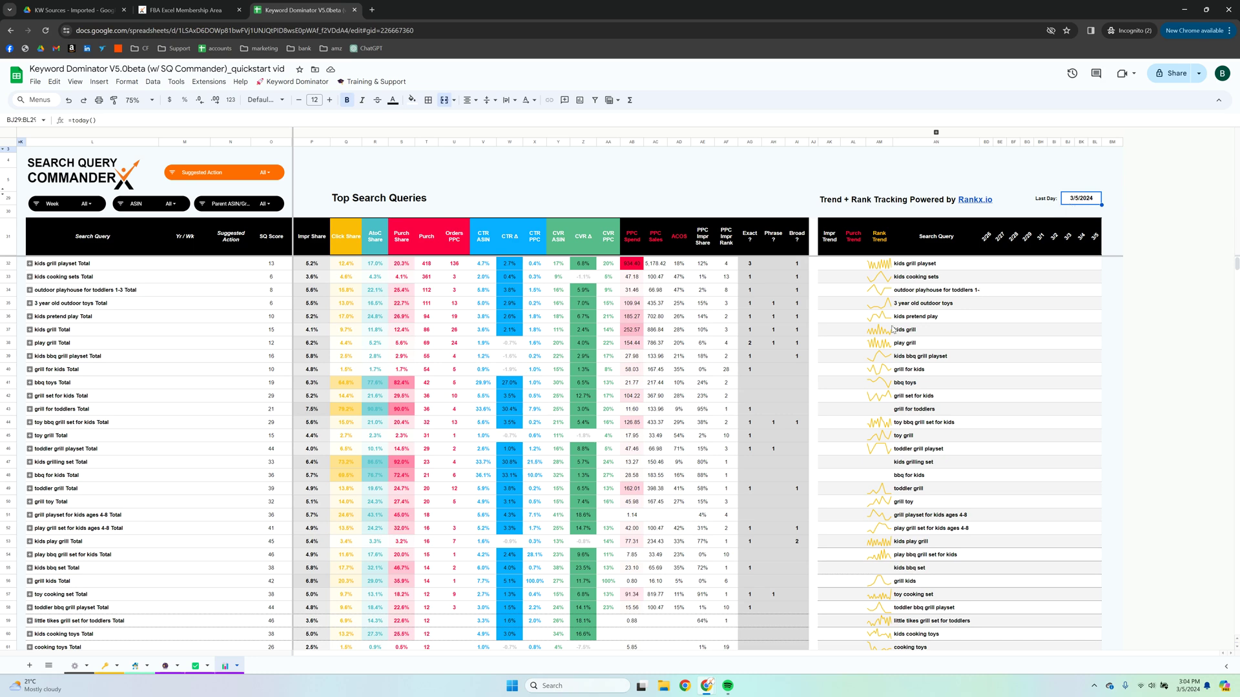
- Check the Last Day of 2/21/2024, then expand and collapse the earlier rank-tracking date columns
click(1077, 202)
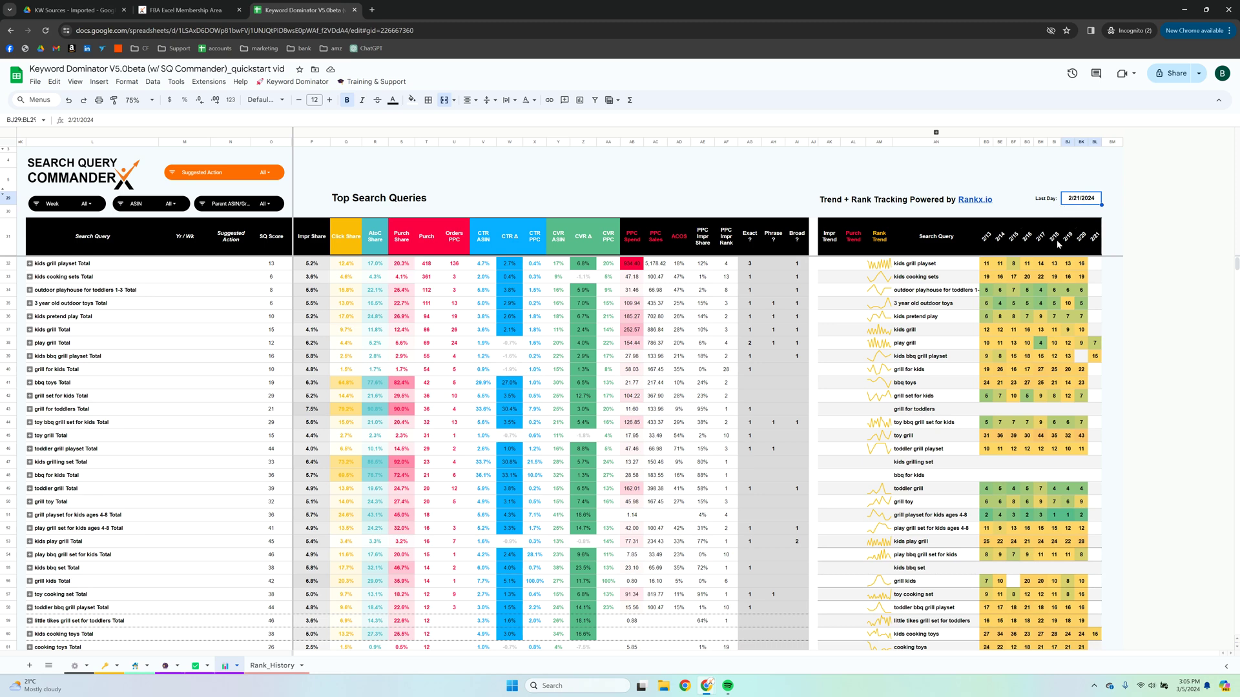
click(935, 132)
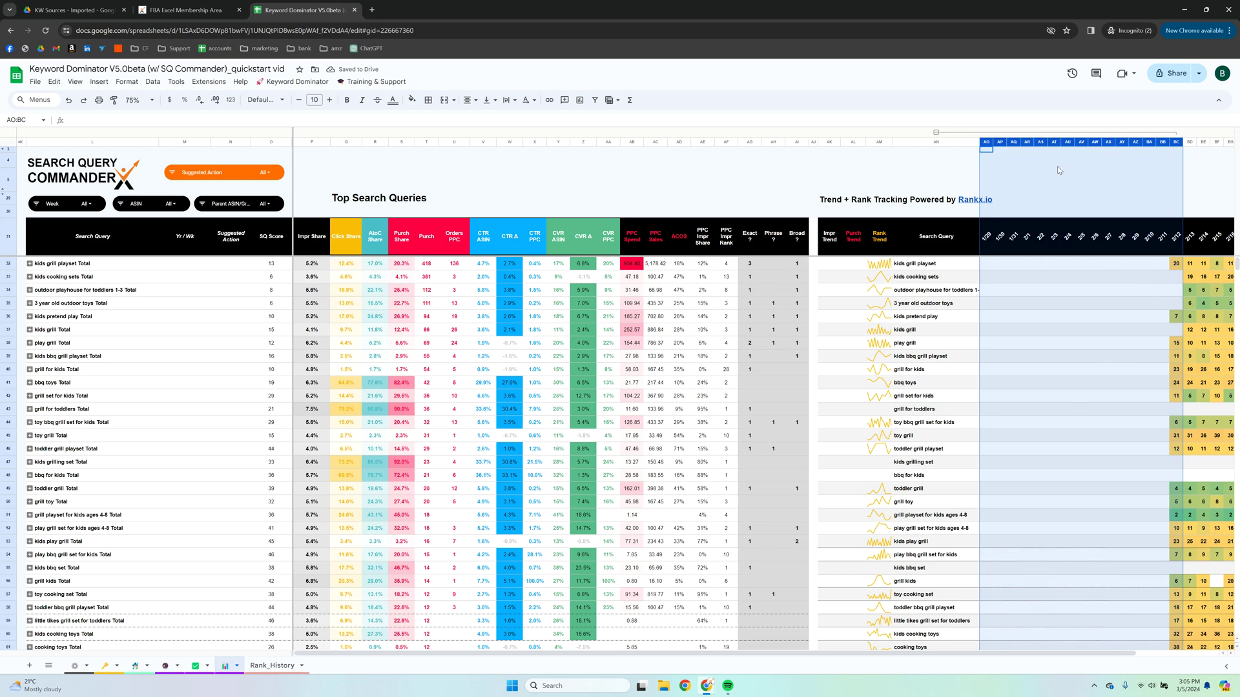
click(1041, 133)
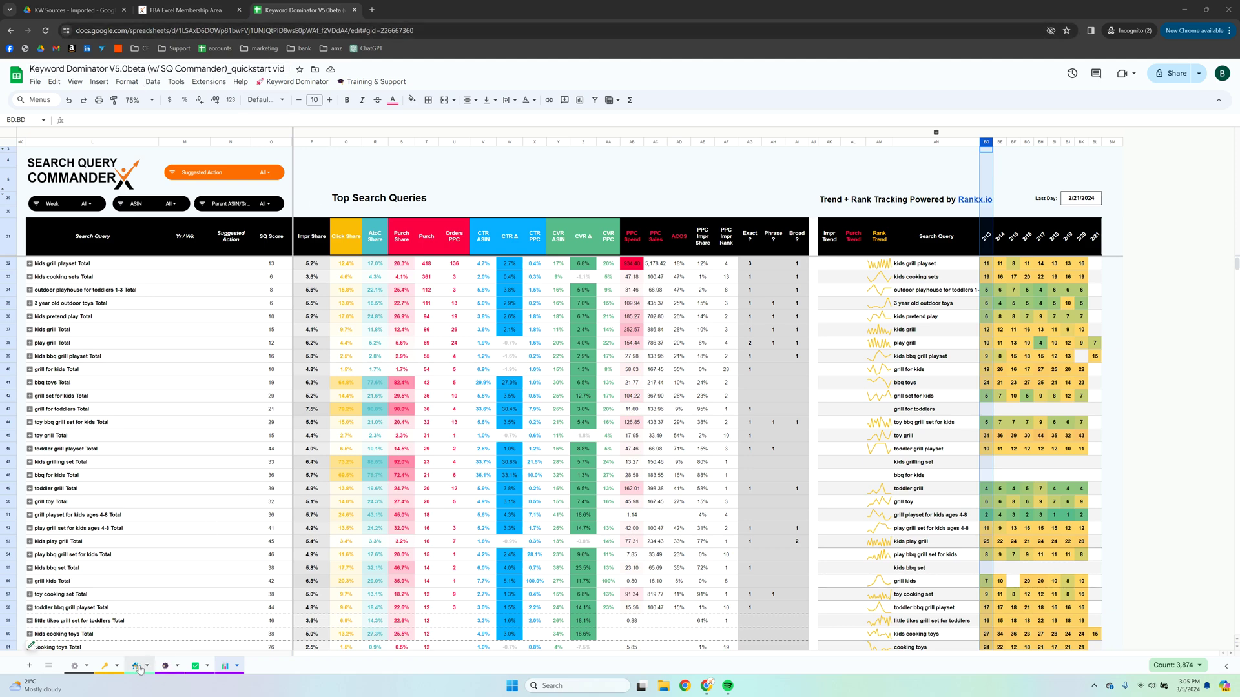
- Review the KW Dominator settings sheet, selecting the My ASIN or Competitor 1 input and scrolling its sections
click(83, 670)
scroll(195, 320, up, 8)
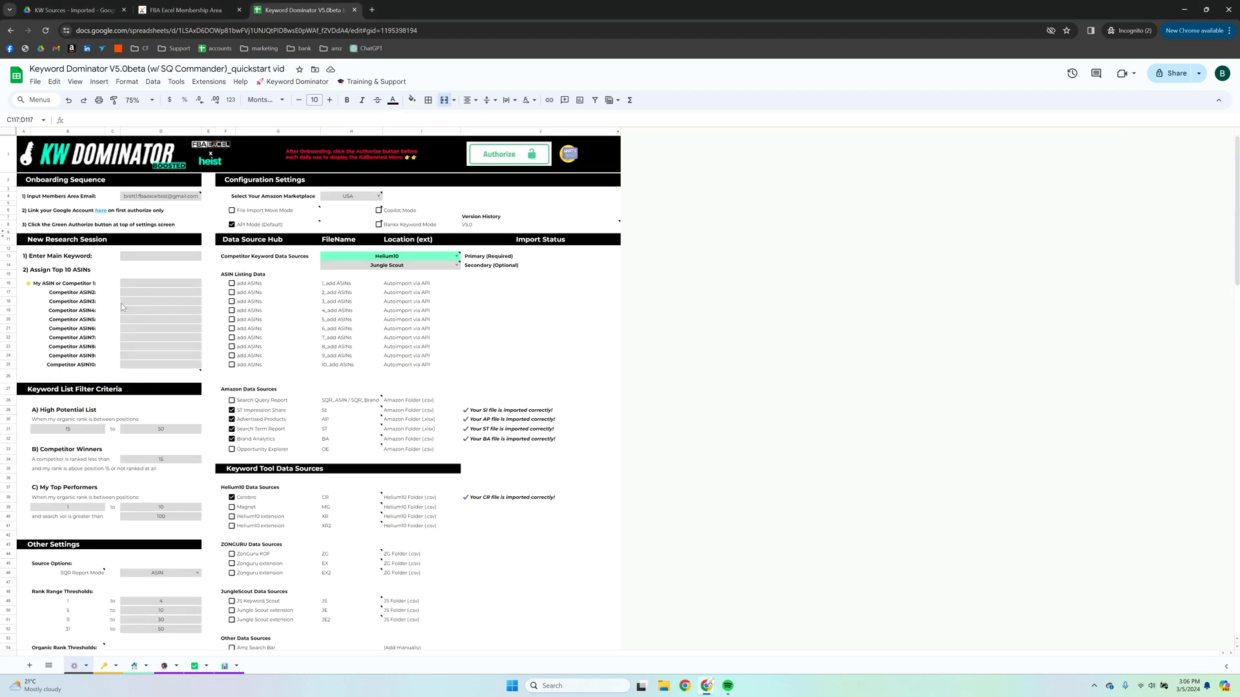
click(141, 286)
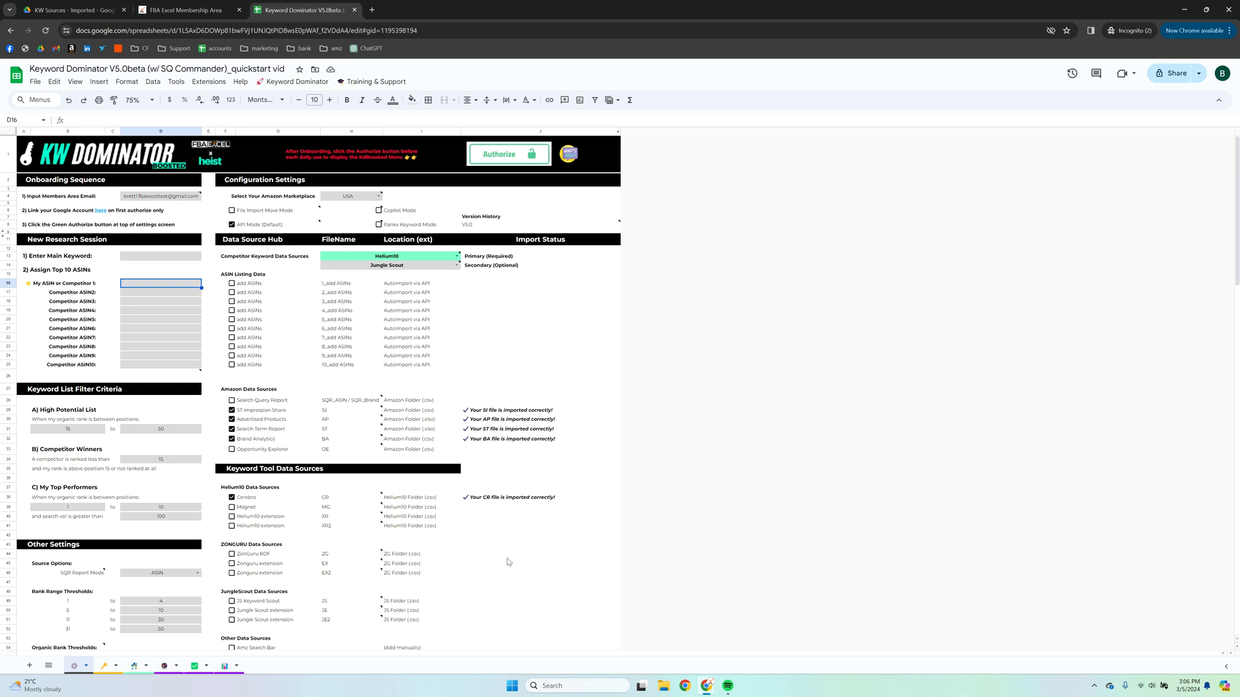
scroll(507, 552, down, 3)
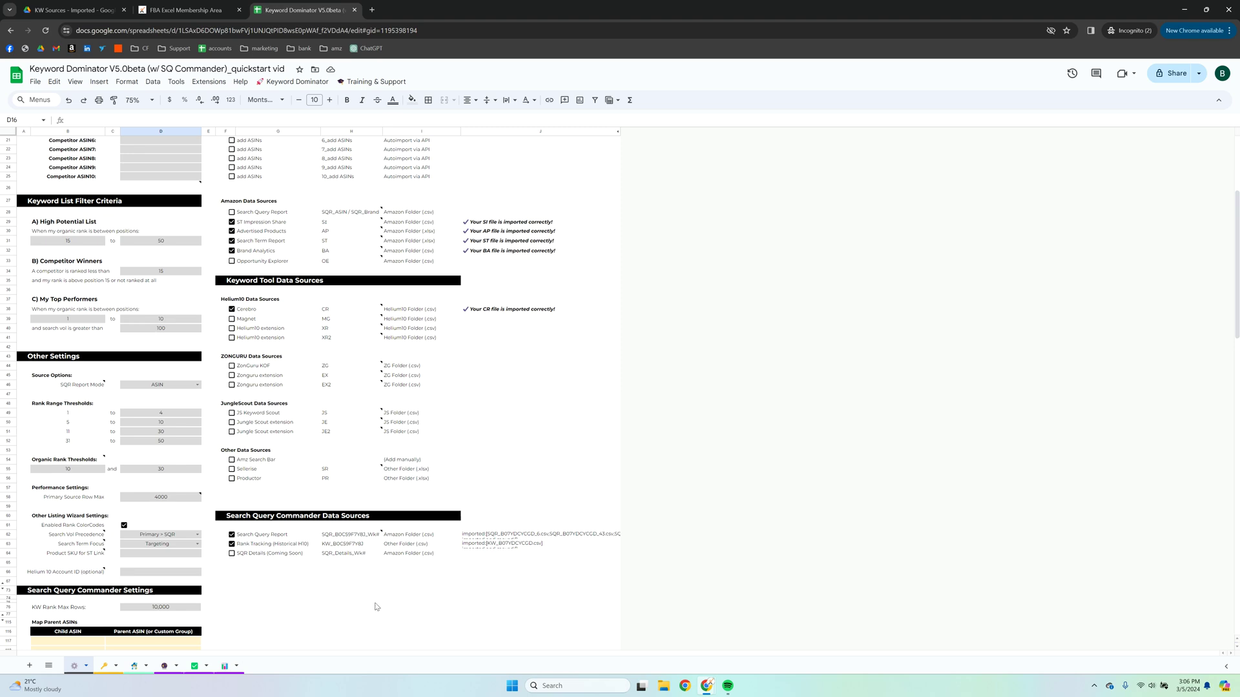
scroll(377, 606, up, 3)
scroll(413, 440, up, 3)
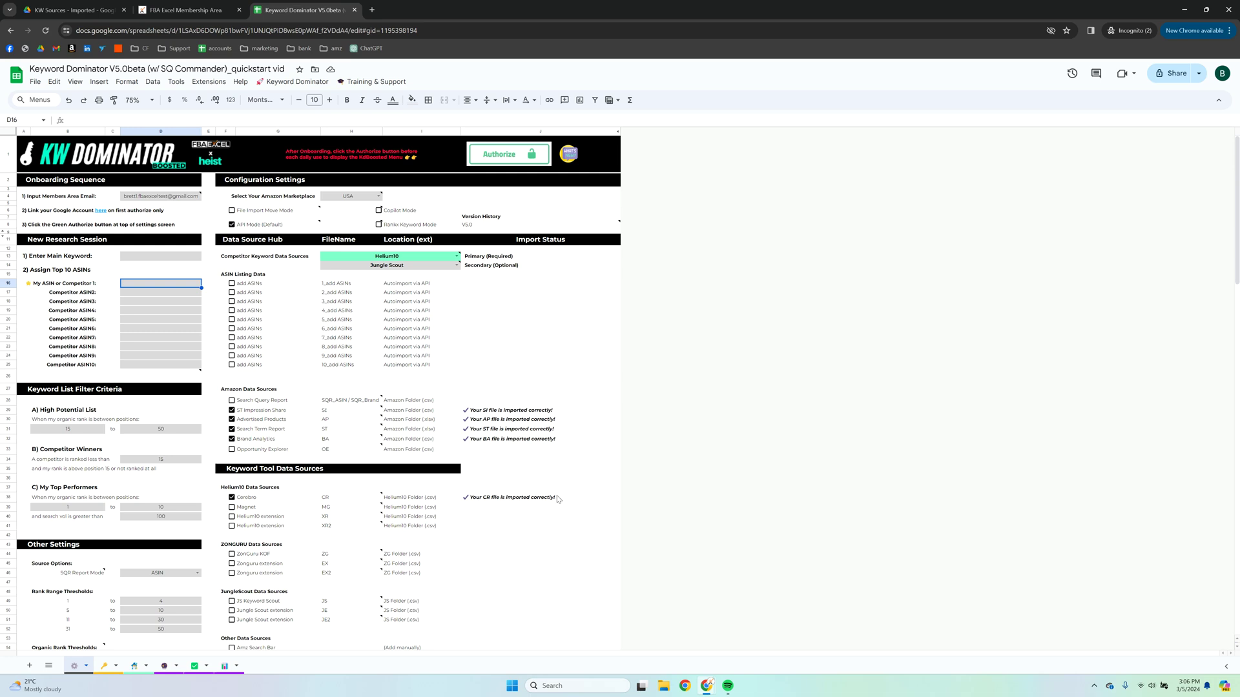
- Return to Search Query Commander and scroll right to the keyword rank and average price columns
click(169, 666)
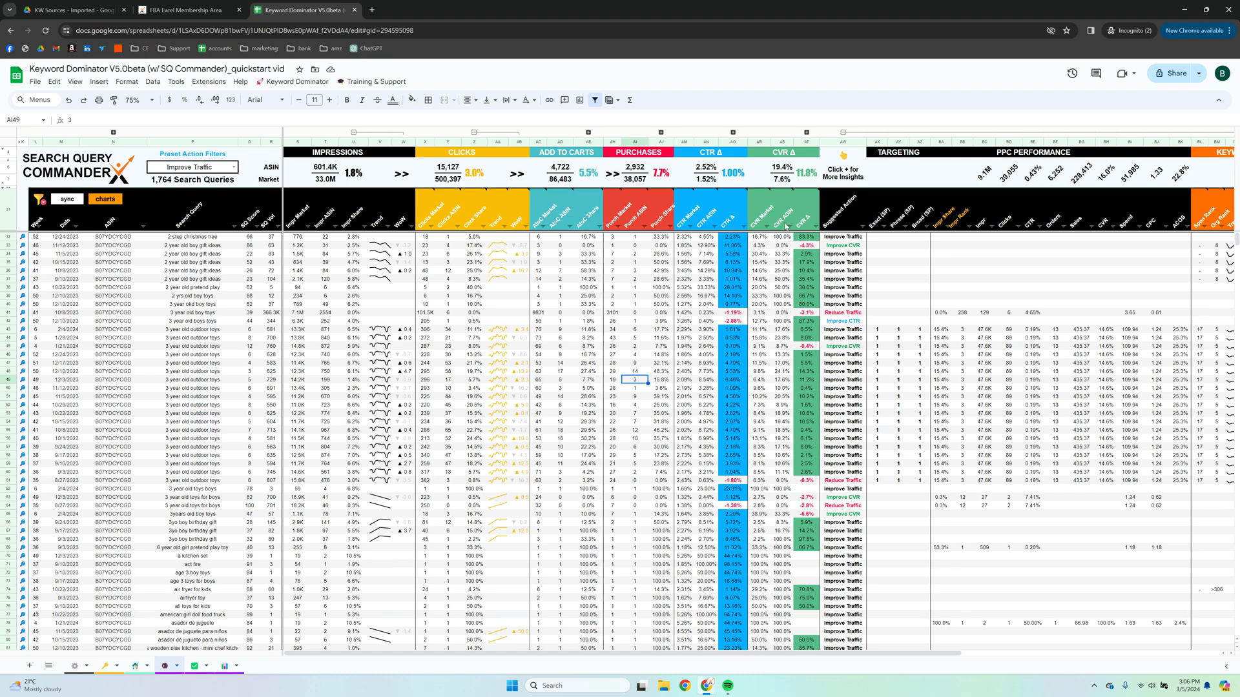
drag(826, 653, 1091, 653)
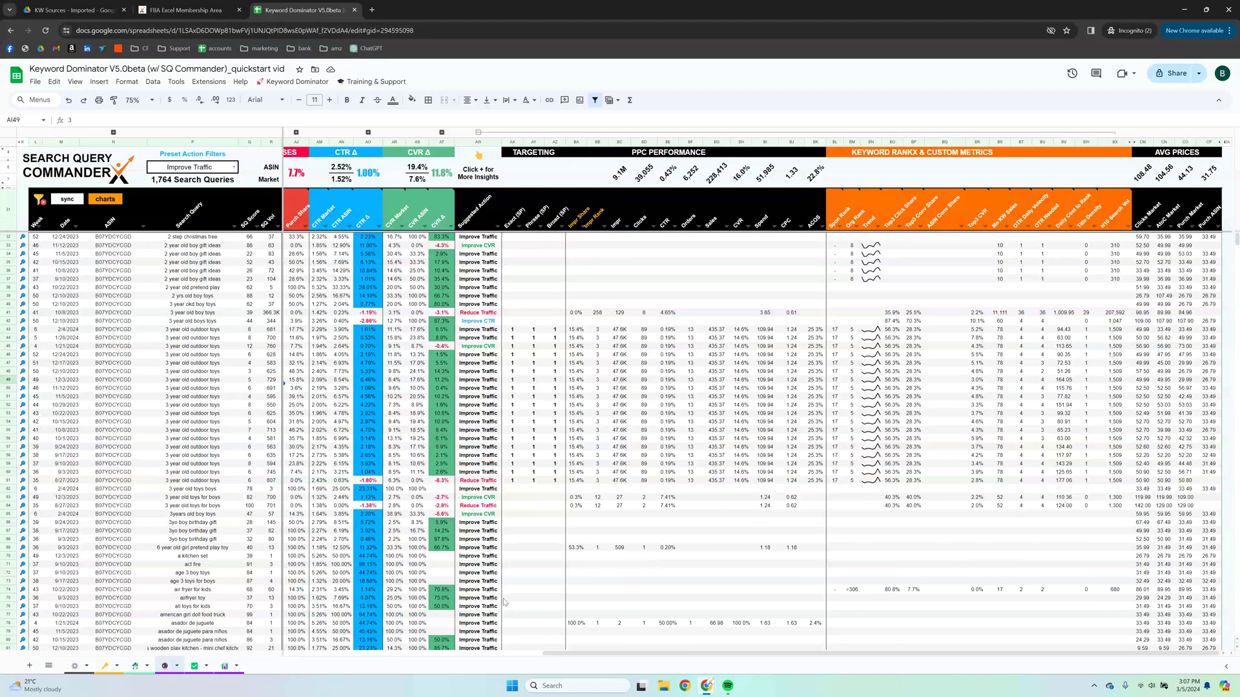